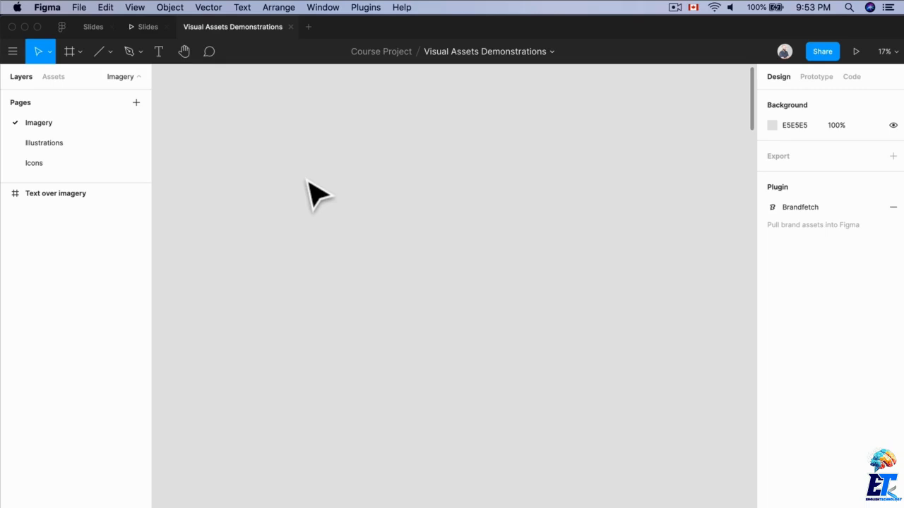
Open the Unsplash plugin and search its photos for "Portrait".
left_click(367, 8)
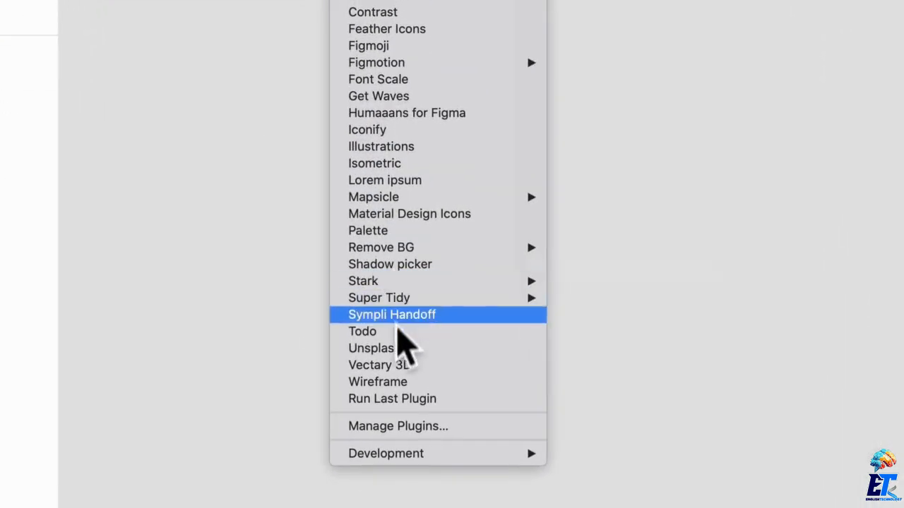
left_click(425, 347)
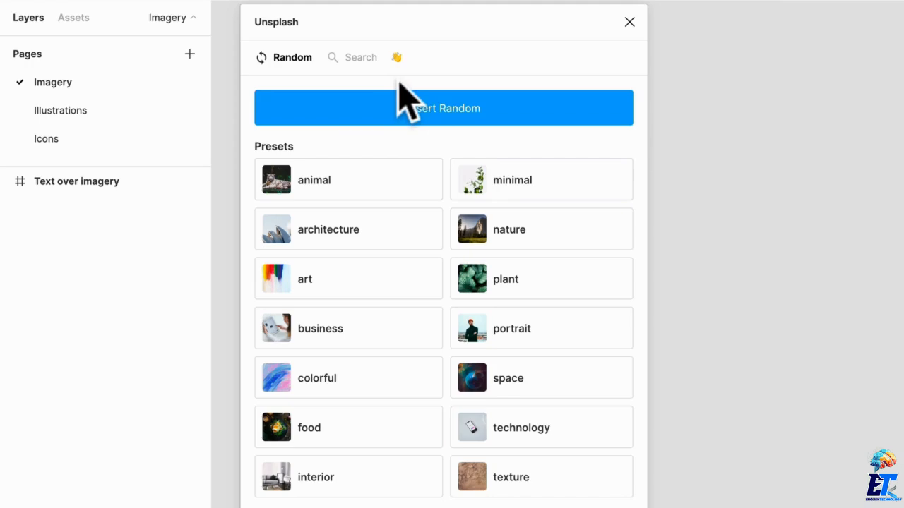
left_click(372, 58)
left_click(525, 97)
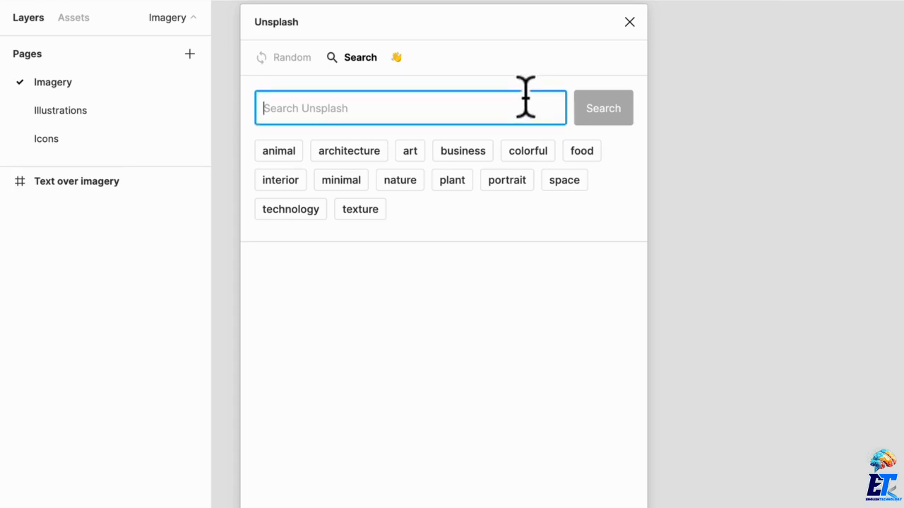
type("Portait")
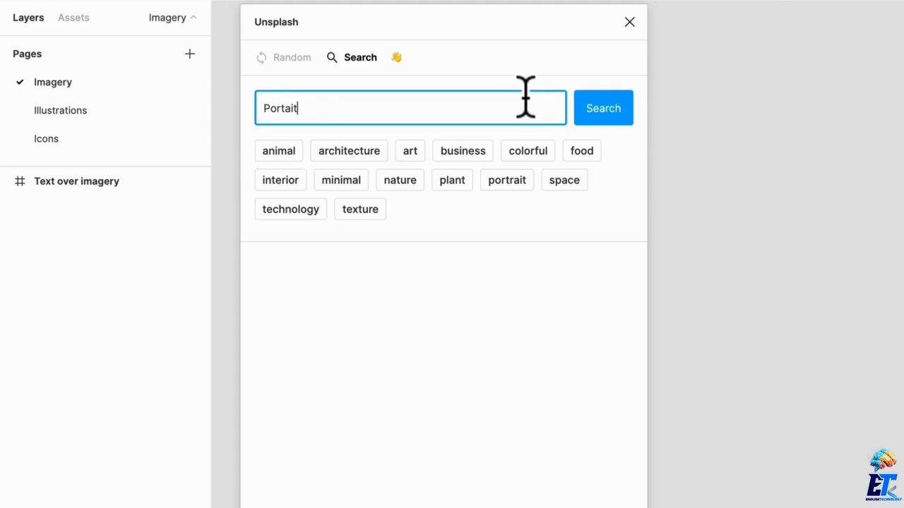
key("BackSpace")
key("BackSpace")
type("it")
key("Return")
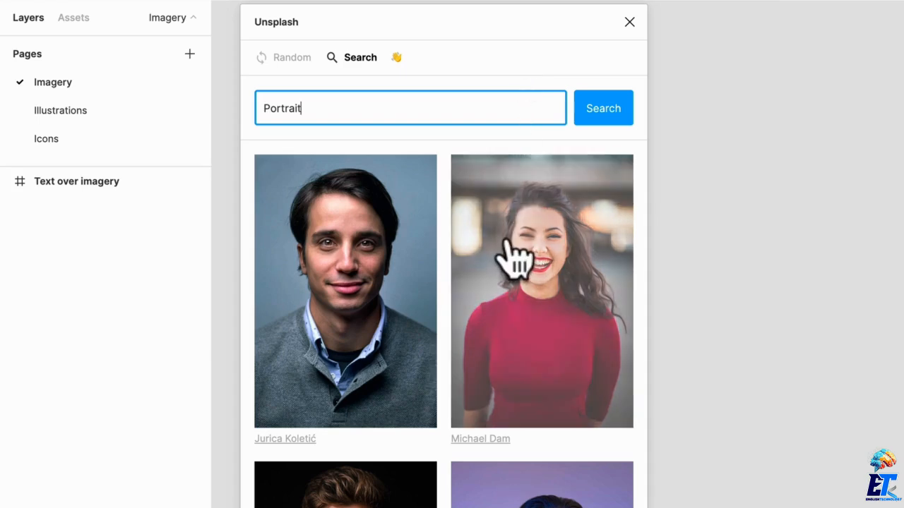
Insert the Unsplash photo of the woman in a dark top against a purple background, and close the plugin.
scroll(515, 260, "down", 3)
scroll(515, 257, "up", 3)
scroll(486, 254, "down", 4)
scroll(444, 242, "up", 2)
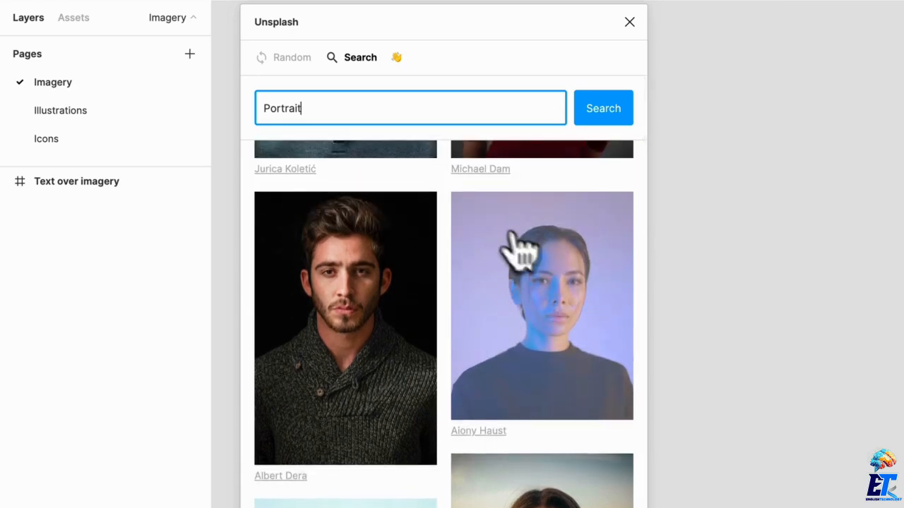
left_click_drag(521, 246, 734, 263)
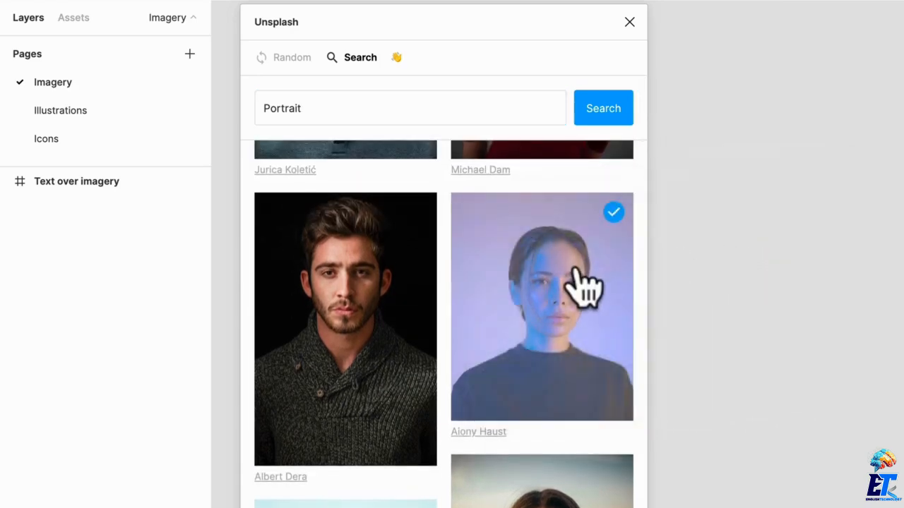
scroll(586, 282, "down", 1)
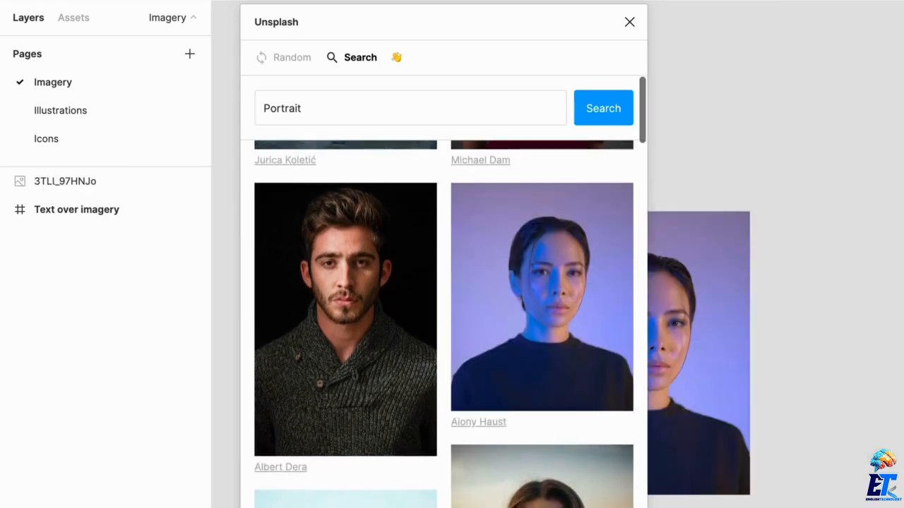
left_click(629, 23)
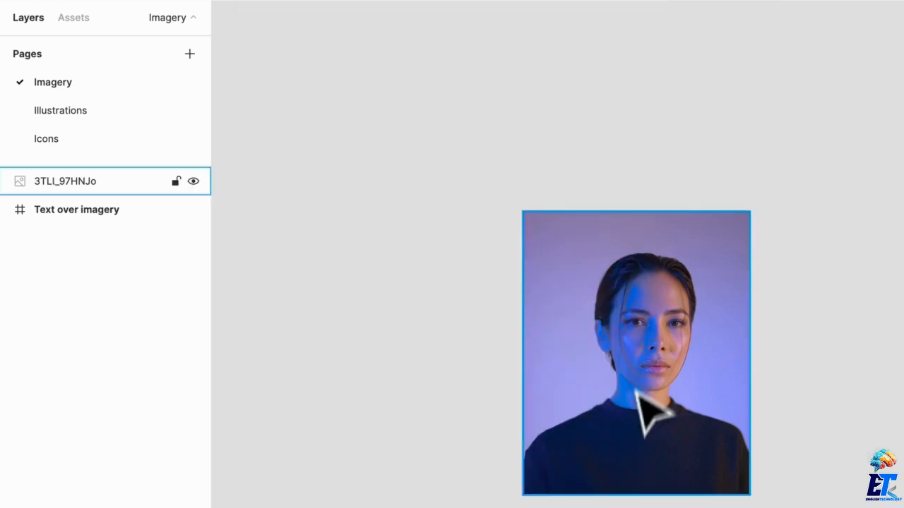
Move the inserted photo up and to the left on the canvas and rename its layer Portrait.
left_click_drag(645, 414, 452, 300)
left_click(739, 271)
left_click(495, 282)
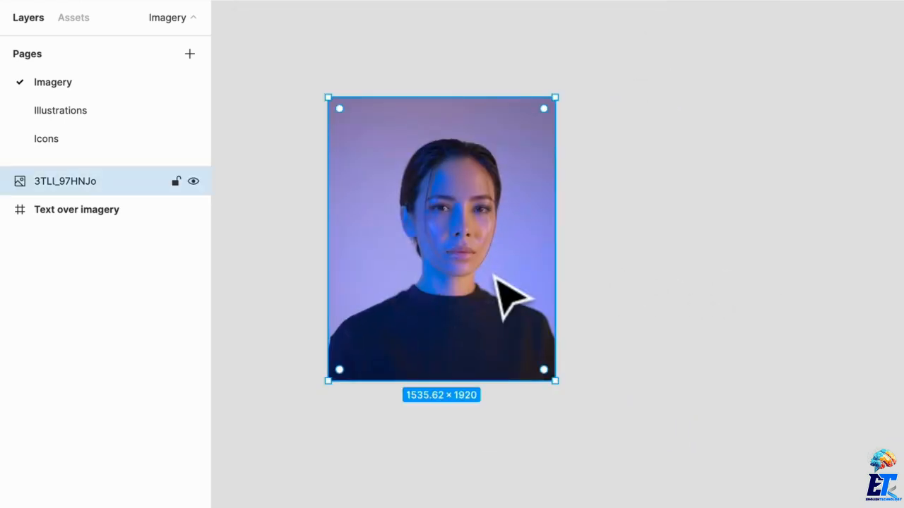
key("ctrl+r")
type("P")
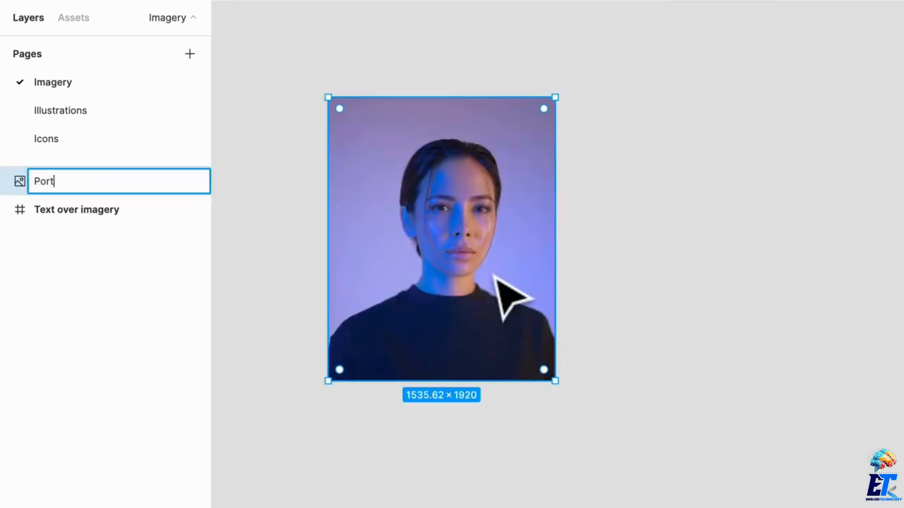
type("ortrait")
key("Return")
Draw a new wide frame on the empty canvas beside the portrait.
left_click(708, 240)
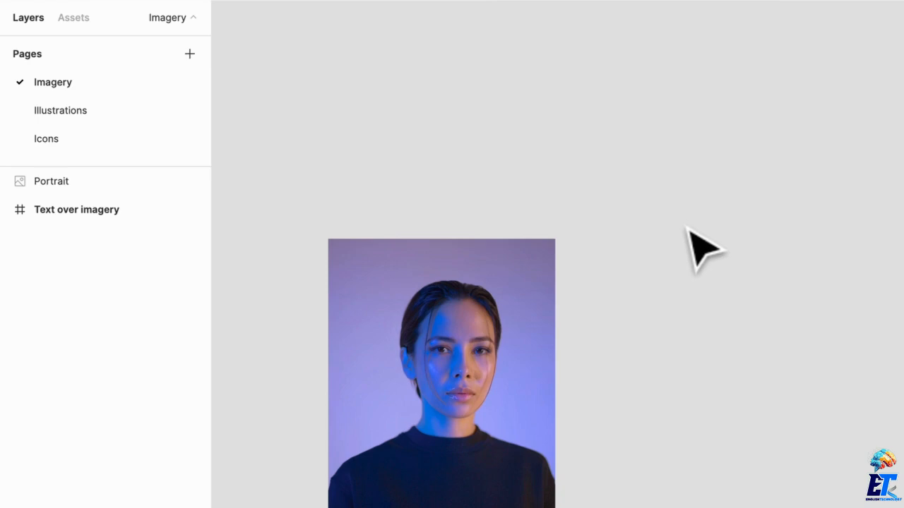
key("f")
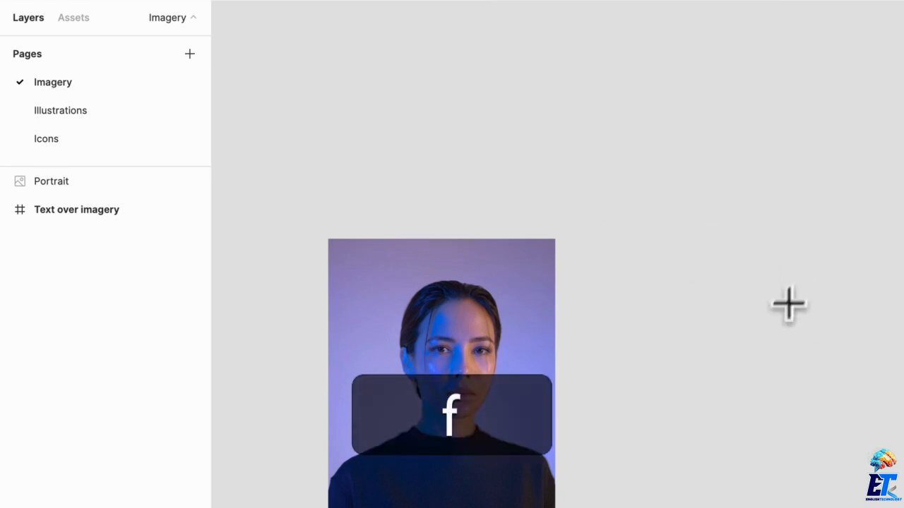
left_click_drag(597, 60, 707, 328)
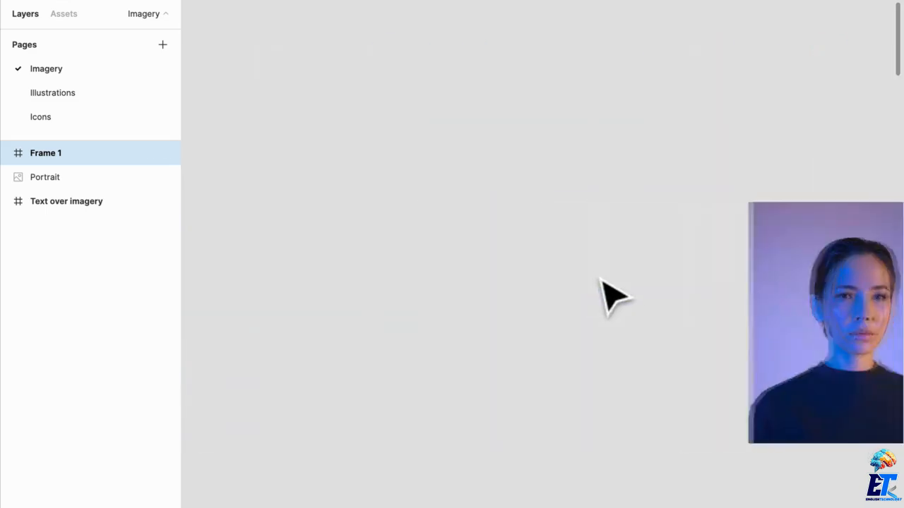
Place the portrait inside the left part of the new frame and scale it down proportionally to 1180 × 1476.
scroll(601, 278, "right", 6)
left_click_drag(517, 301, 690, 168)
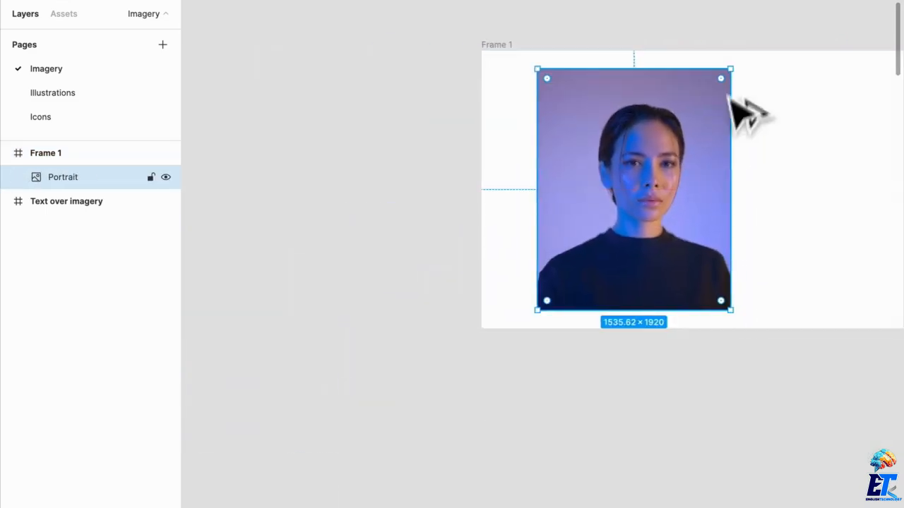
left_click_drag(726, 71, 706, 98)
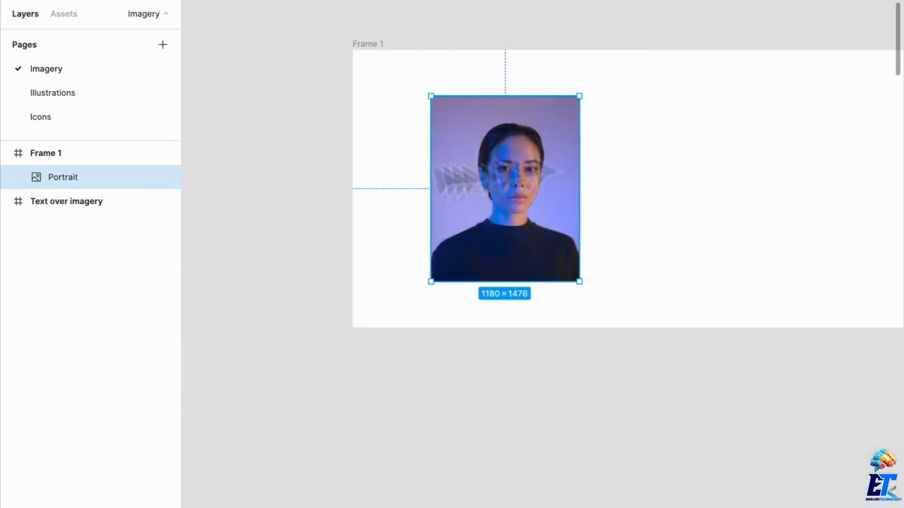
Rename the frame that contains the portrait as Demo.
left_click(66, 154)
double_click(65, 155)
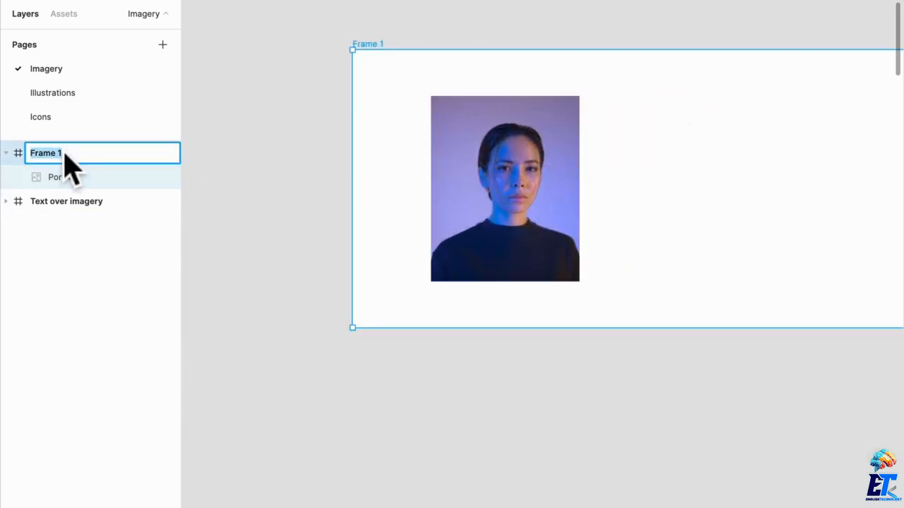
type("Demo")
key("Return")
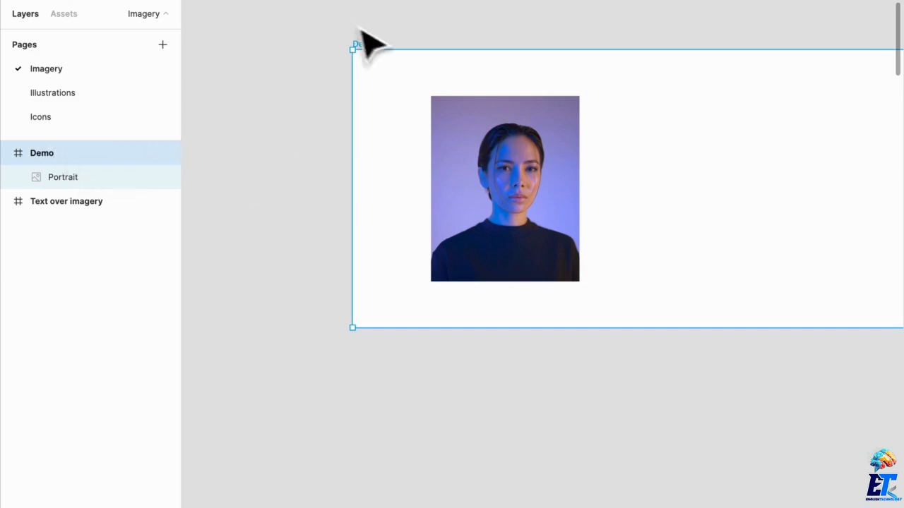
left_click(607, 138)
scroll(695, 184, "up", 1)
scroll(545, 232, "up", 5)
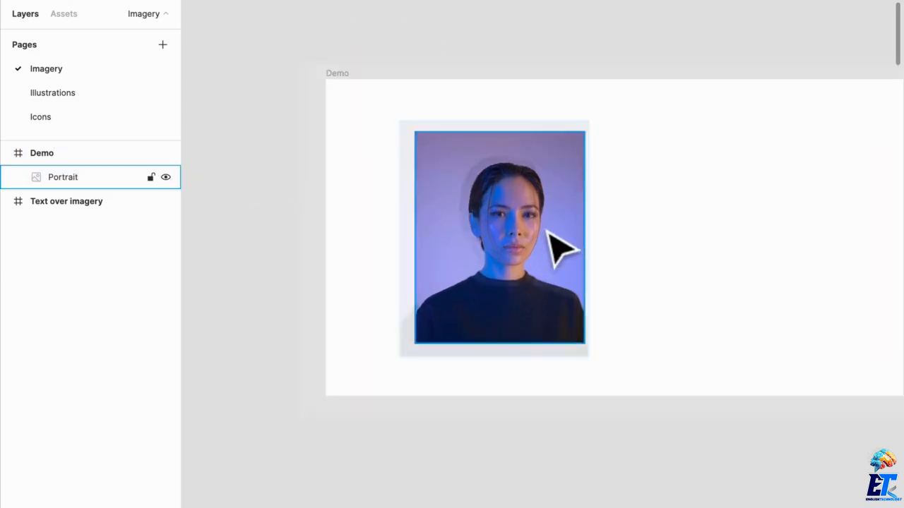
left_click(540, 249)
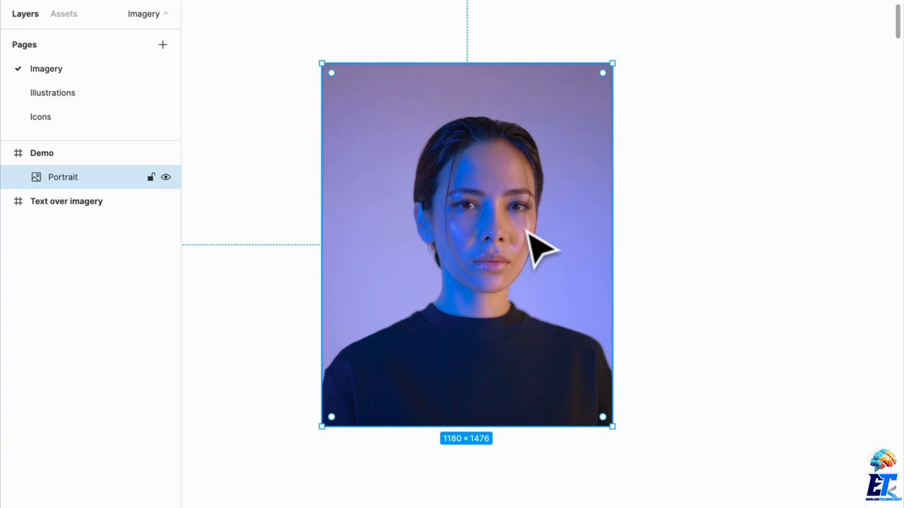
left_click(721, 181)
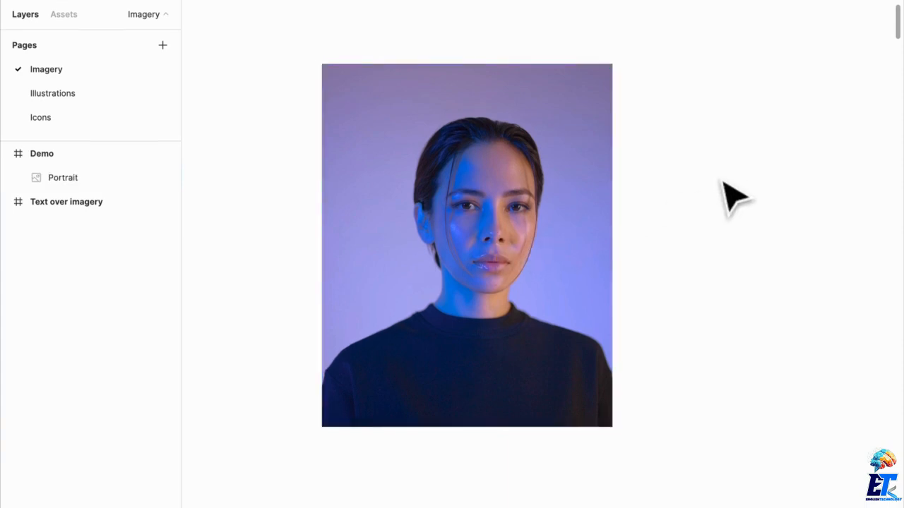
left_click(469, 234)
left_click(437, 9)
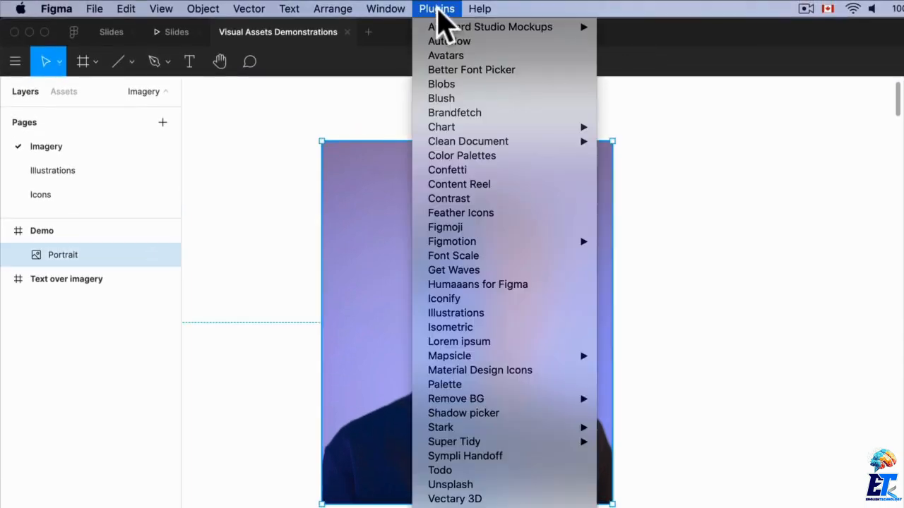
mouse_move(473, 400)
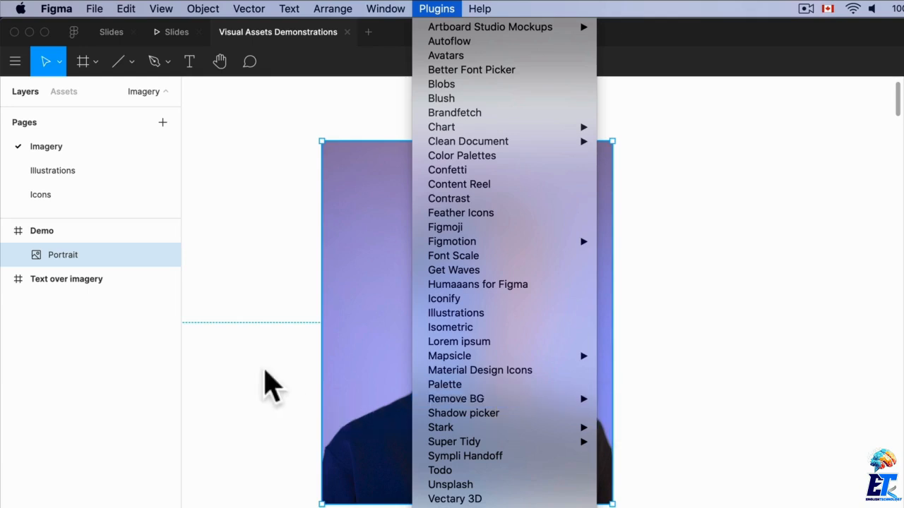
left_click(305, 322)
Duplicate the portrait inside the Demo frame, placing the copy level with the original on its right.
scroll(305, 321, "down", 5)
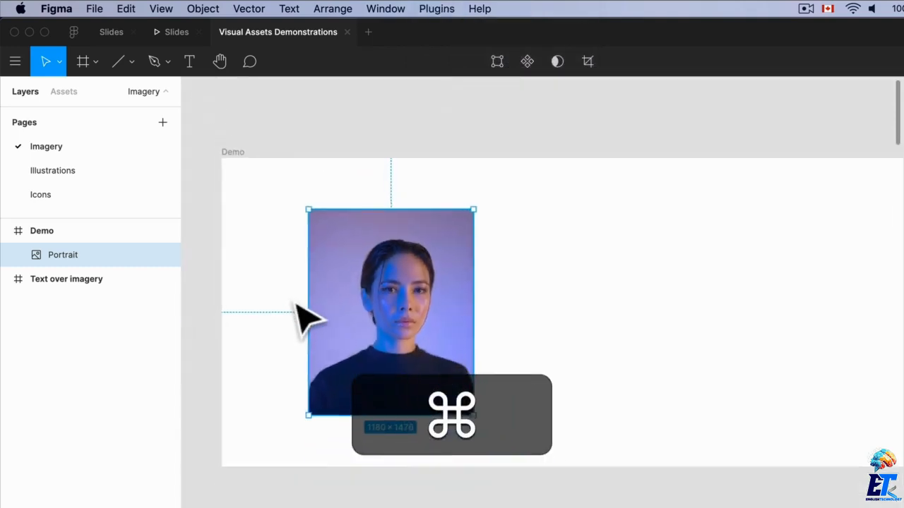
left_click_drag(403, 323, 650, 330)
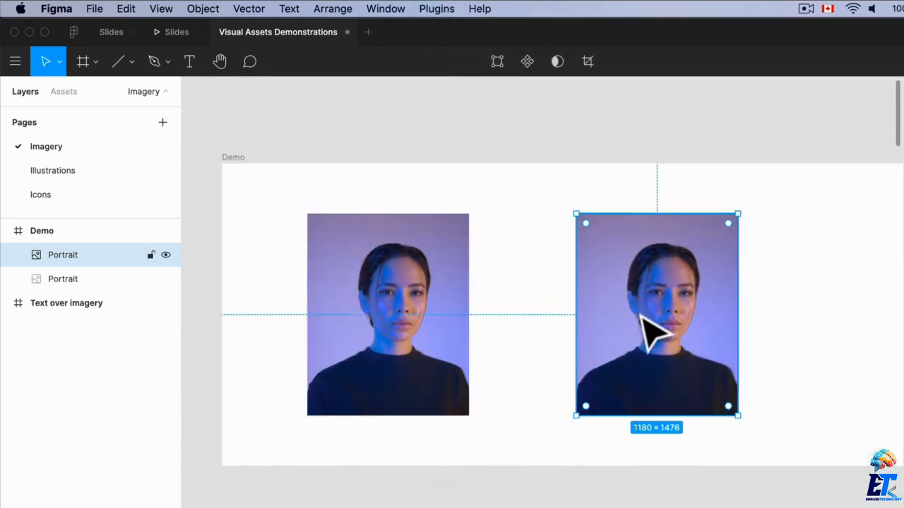
scroll(641, 333, "right", 2)
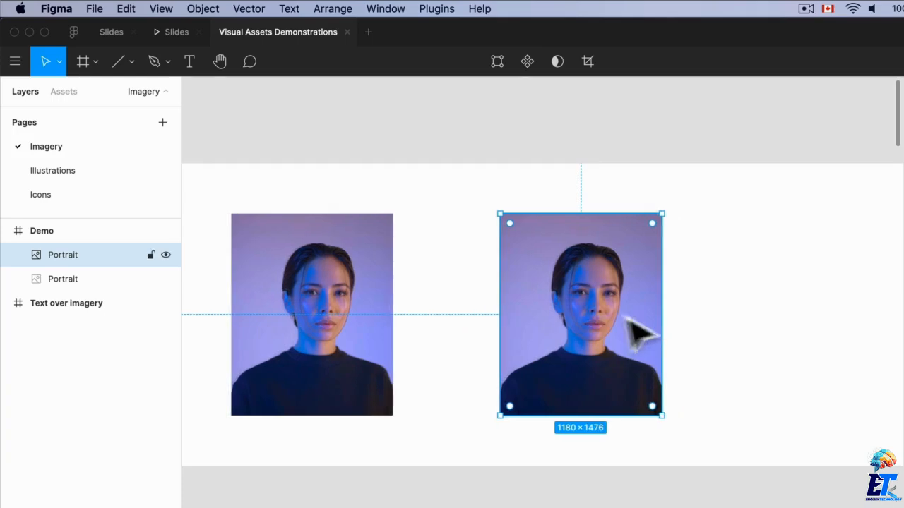
Run the Remove BG plugin on the duplicated portrait and move the cut-out farther right at the same height.
left_click(437, 8)
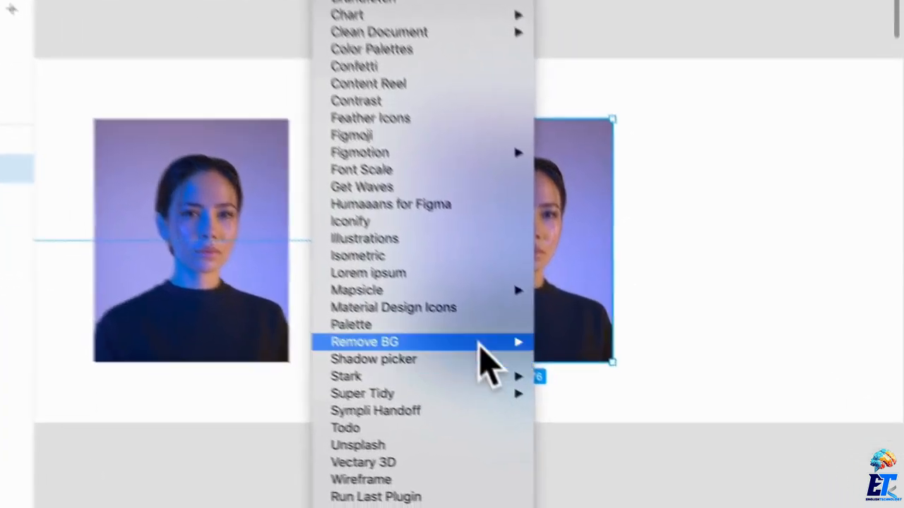
mouse_move(519, 338)
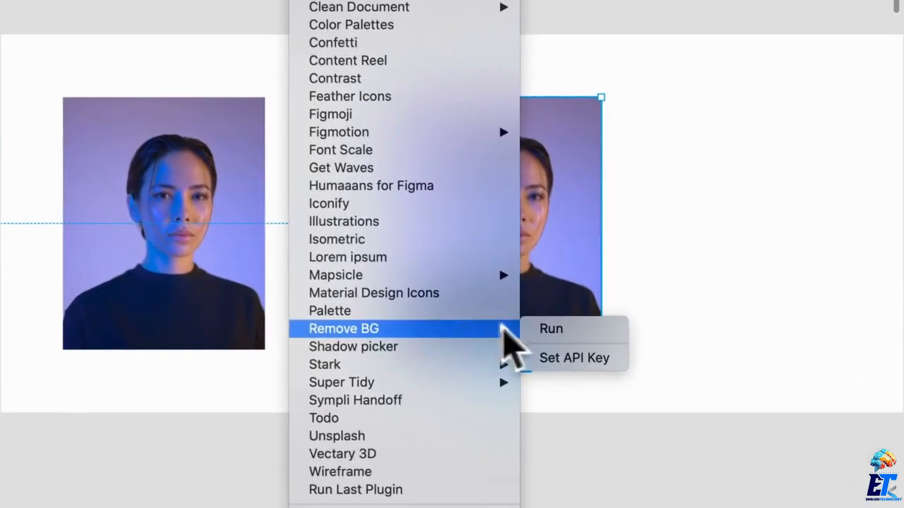
left_click(558, 342)
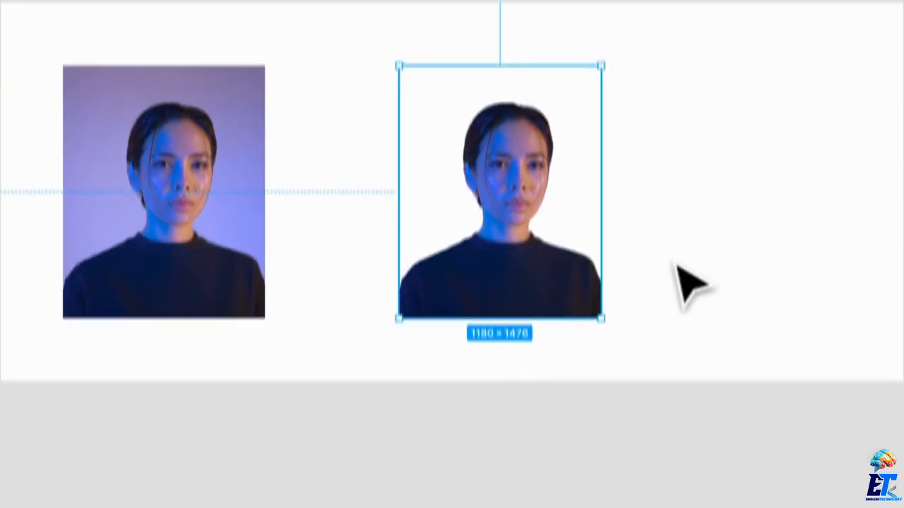
left_click(678, 123)
scroll(680, 291, "right", 2)
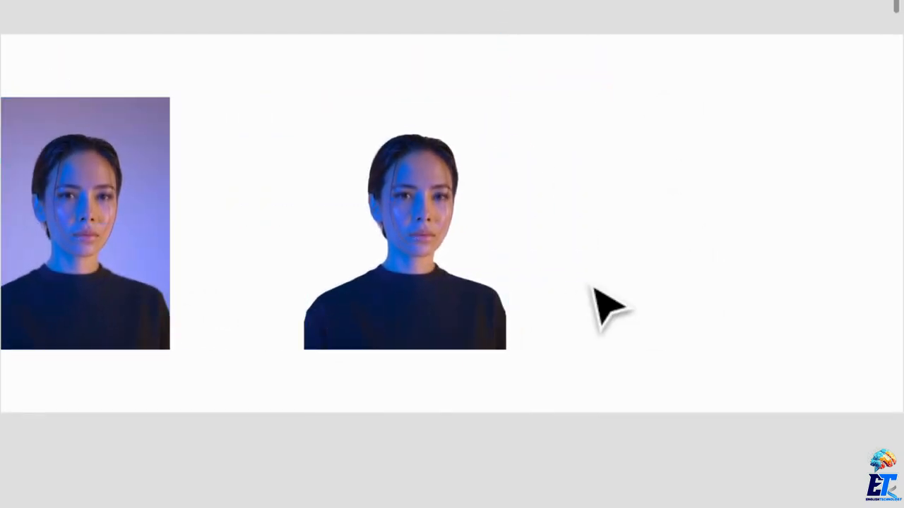
left_click_drag(384, 285, 500, 290)
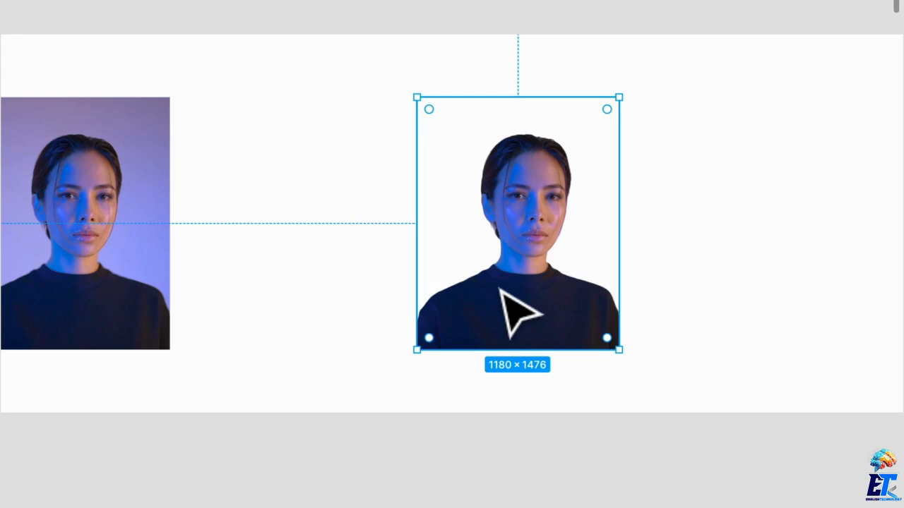
Draw a 1156 × 1156 square between the two portraits, aligned with their top edges and overlapping the cut-out's left edge.
key("r")
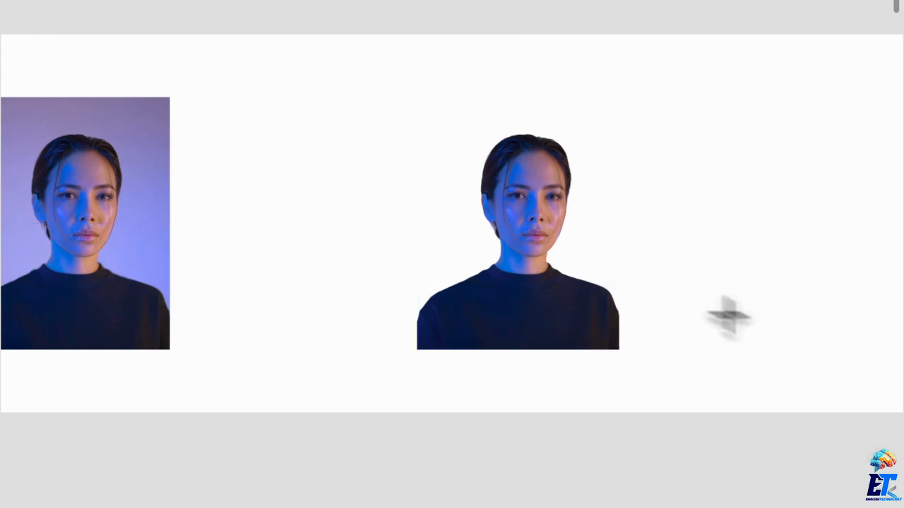
left_click_drag(317, 108, 339, 146)
mouse_move(357, 180)
left_mouse_down()
mouse_move(483, 267)
mouse_move(506, 302)
mouse_move(534, 318)
mouse_move(480, 264)
mouse_move(523, 295)
mouse_move(519, 305)
left_mouse_up()
left_click_drag(448, 236, 370, 223)
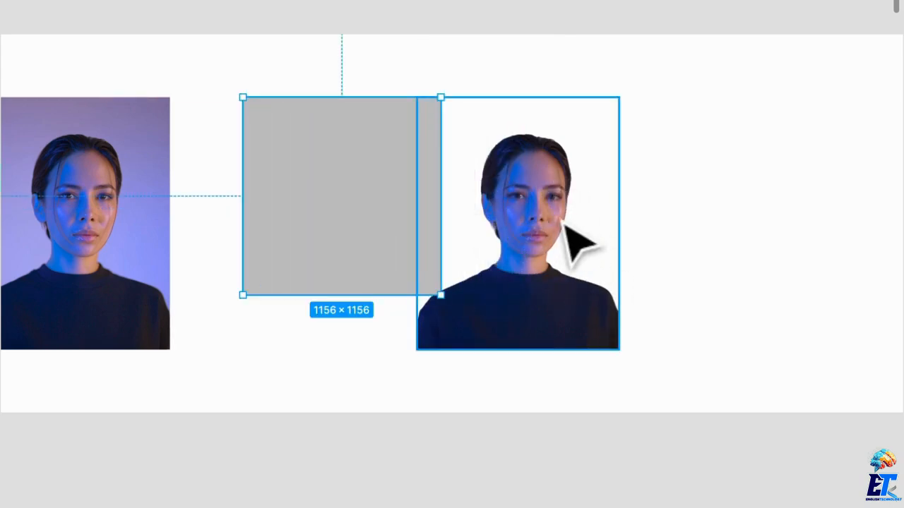
Examine the cut-out's hair and face edges closely and compare them with the original portrait.
scroll(572, 259, "up", 5)
scroll(549, 279, "down", 1)
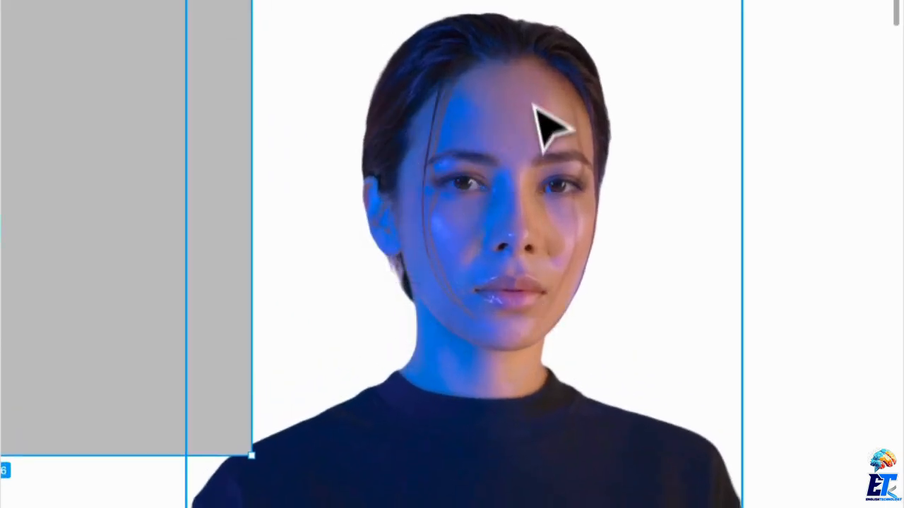
scroll(379, 112, "left", 10)
scroll(376, 110, "left", 1)
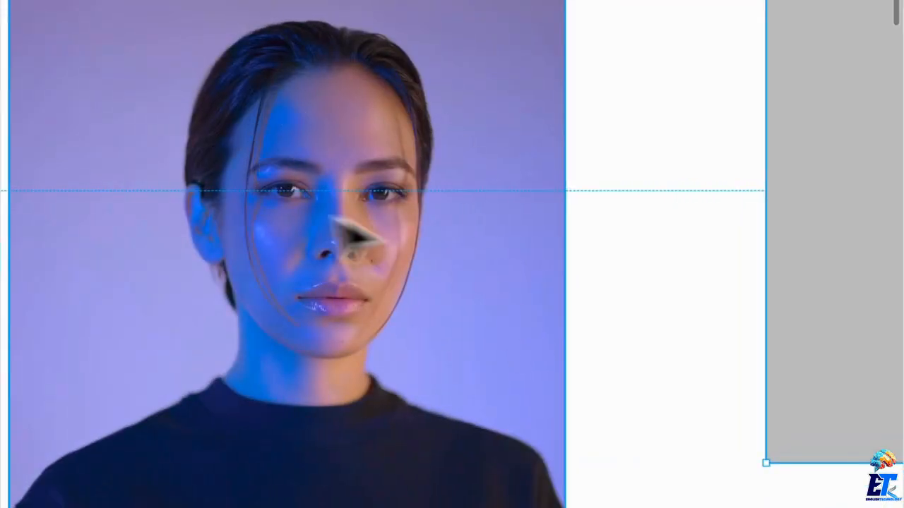
Change the fill of the grey square between the two portraits from solid to a linear gradient.
scroll(561, 177, "right", 4)
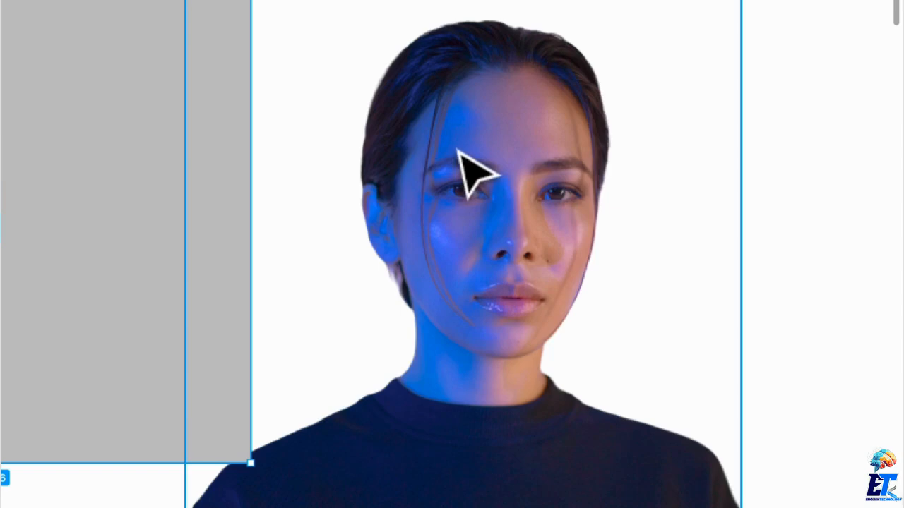
scroll(387, 99, "down", 2)
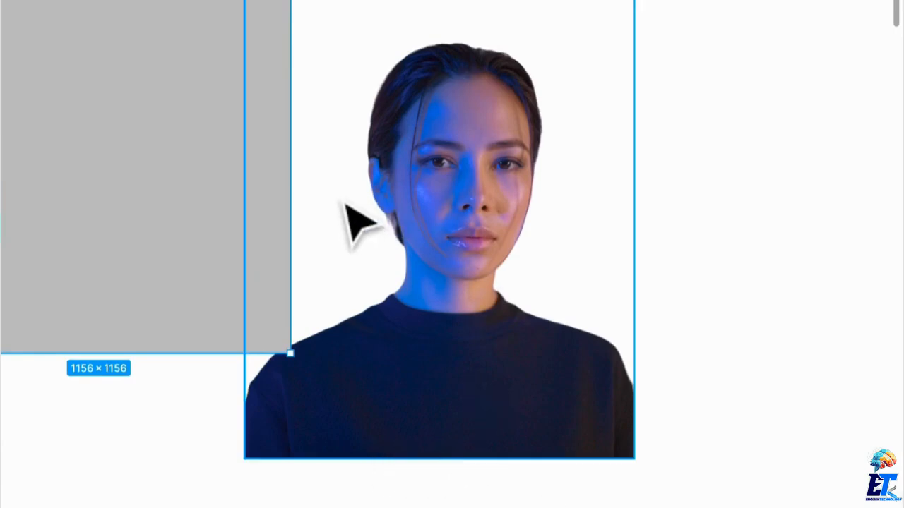
scroll(353, 221, "down", 3)
scroll(238, 161, "down", 3)
scroll(214, 138, "left", 3)
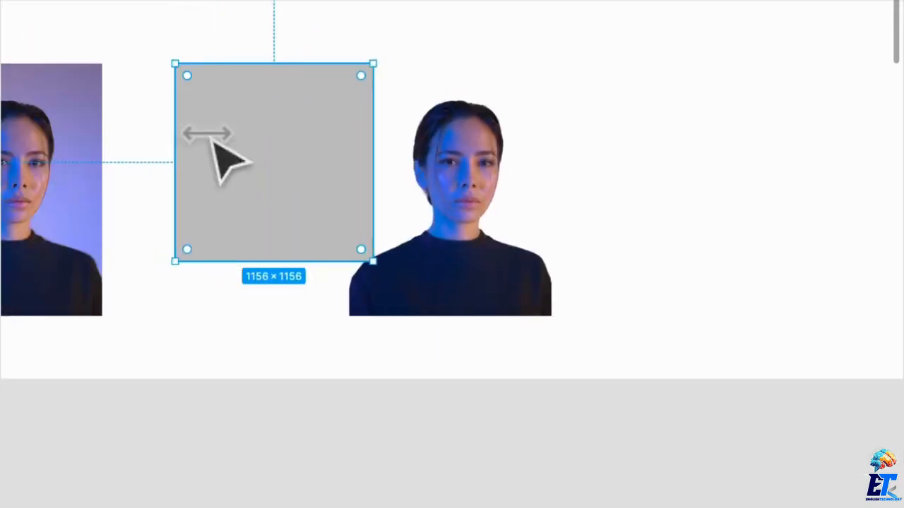
scroll(409, 163, "left", 2)
scroll(409, 163, "up", 1)
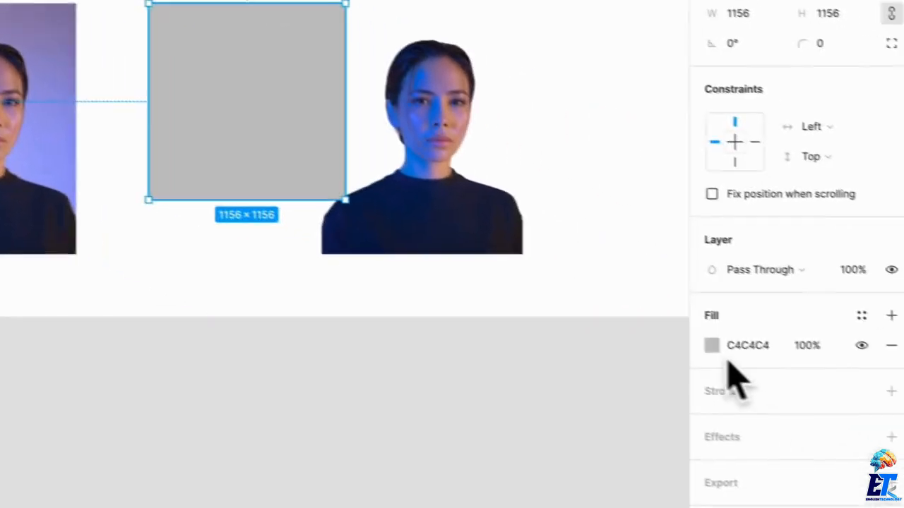
left_click(702, 342)
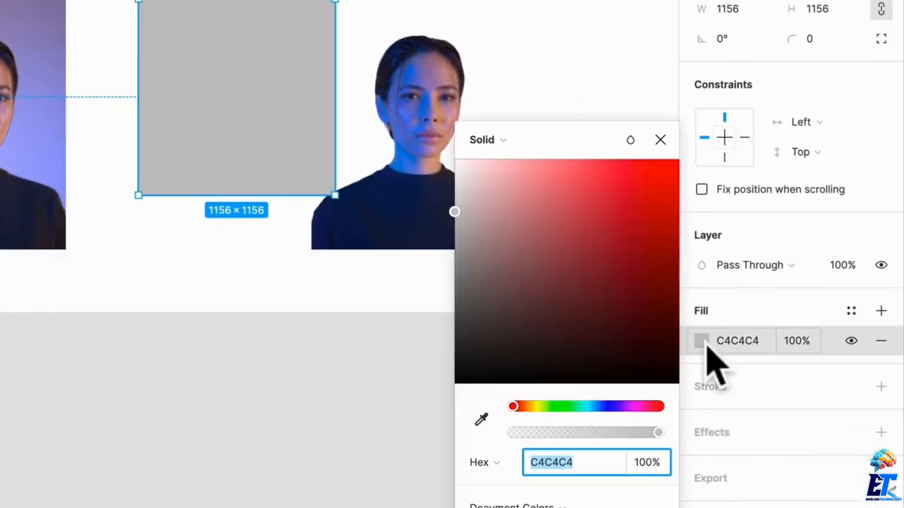
left_click(480, 142)
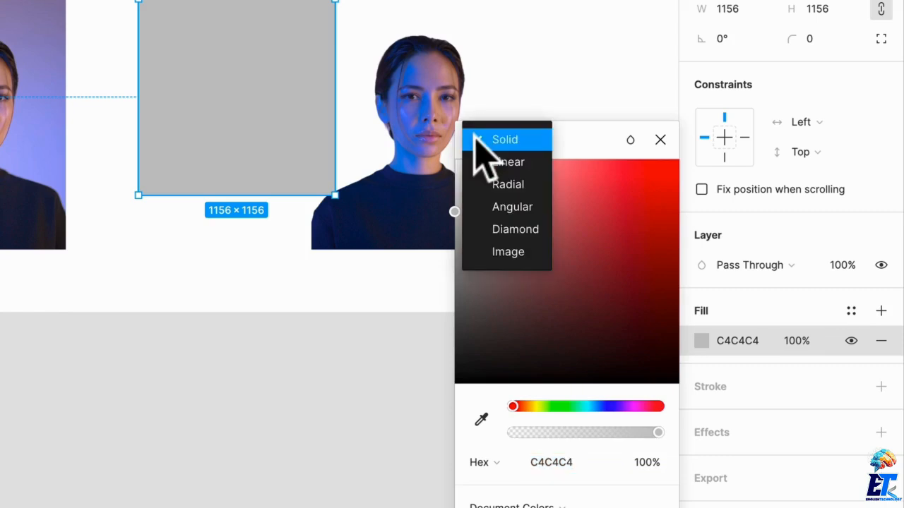
left_click(519, 177)
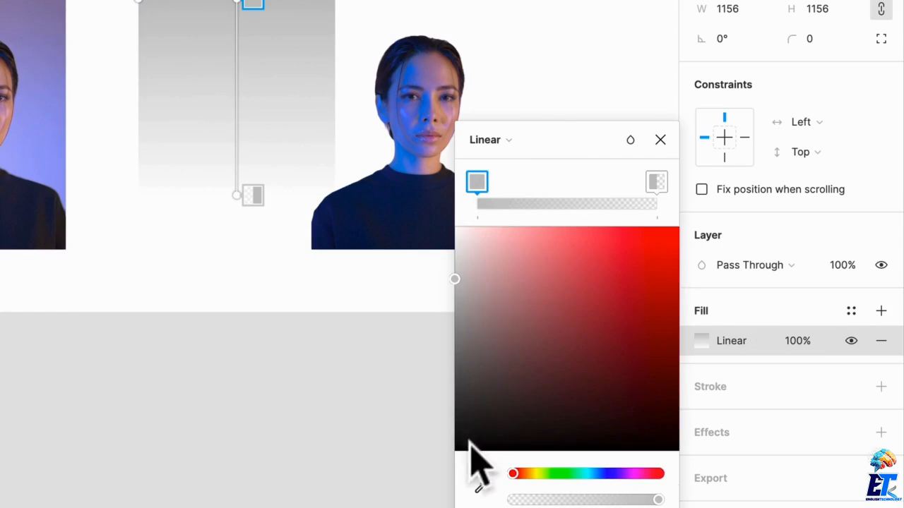
Sample the original portrait's upper-left purple for the first gradient stop and its lighter violet background for the end stop at 100% opacity.
left_click(481, 488)
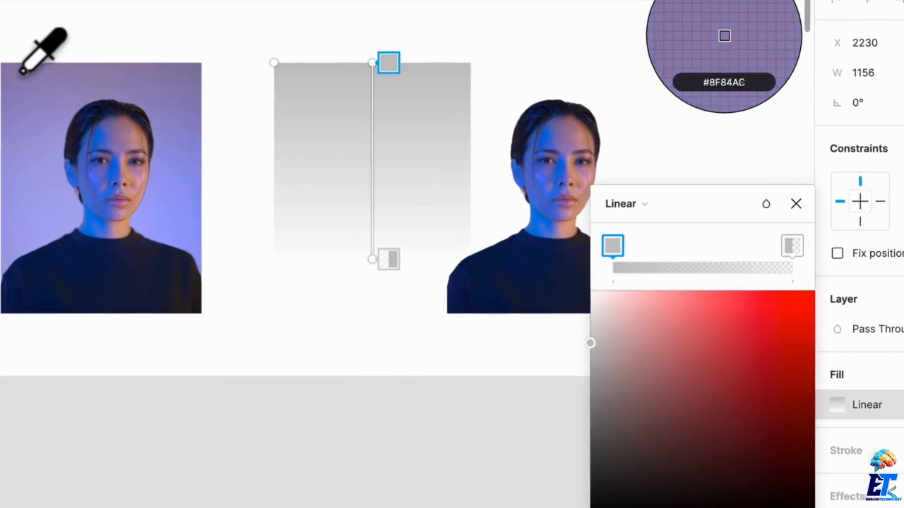
left_click(22, 81)
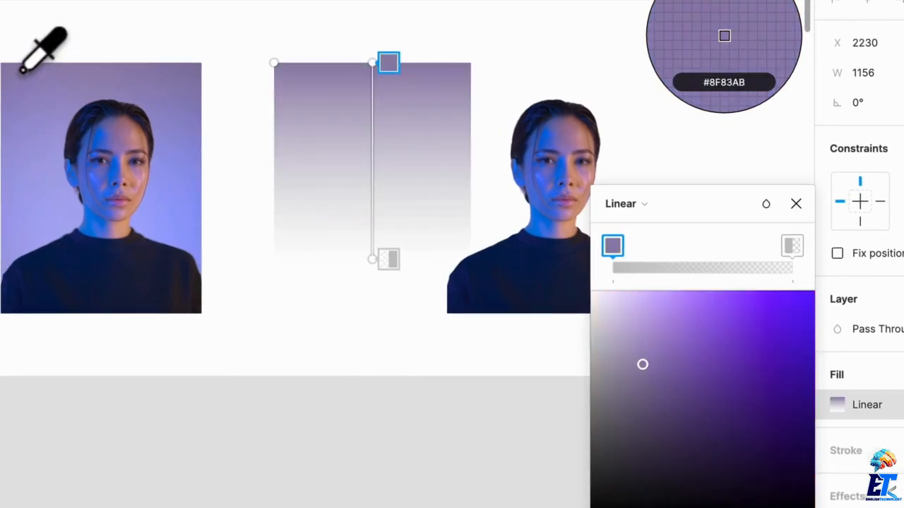
left_click(792, 245)
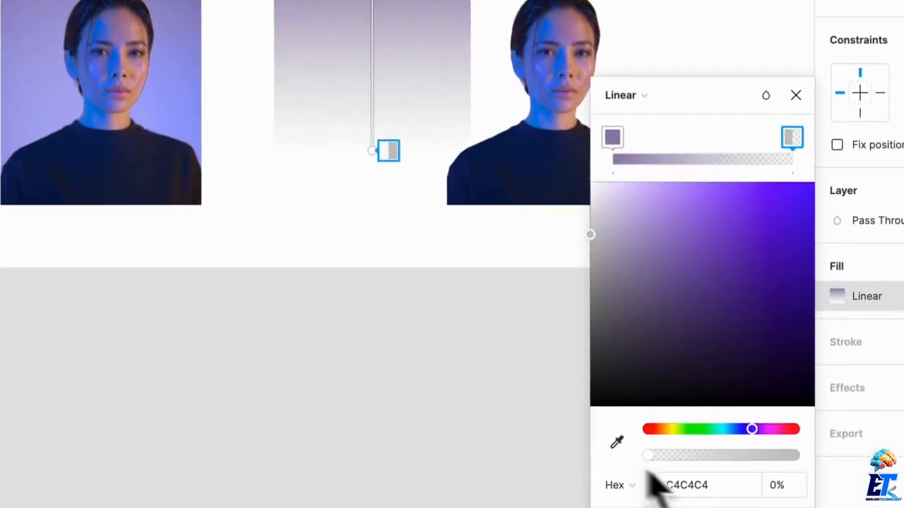
left_click_drag(659, 459, 810, 467)
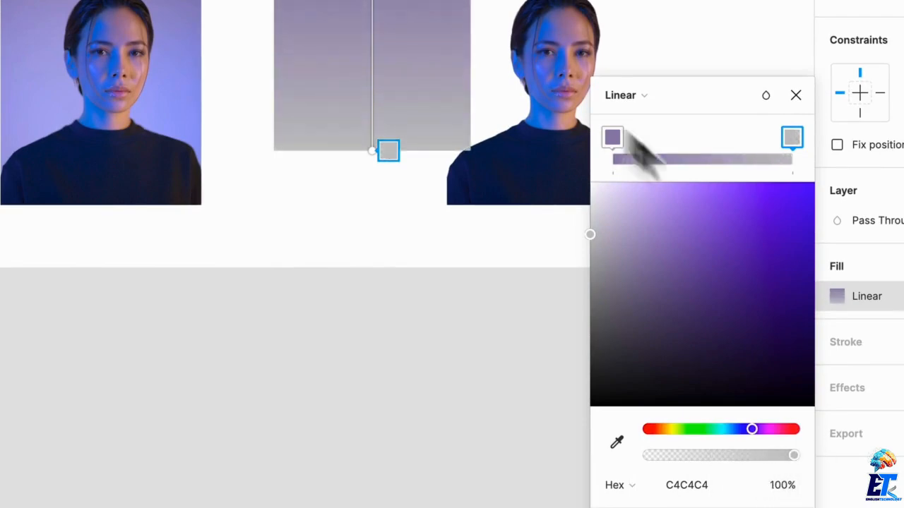
left_click(612, 442)
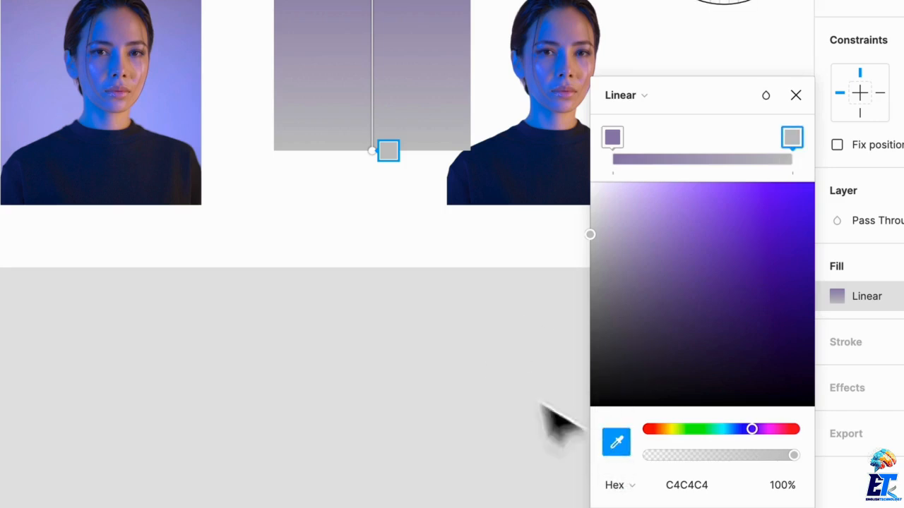
left_click(12, 152)
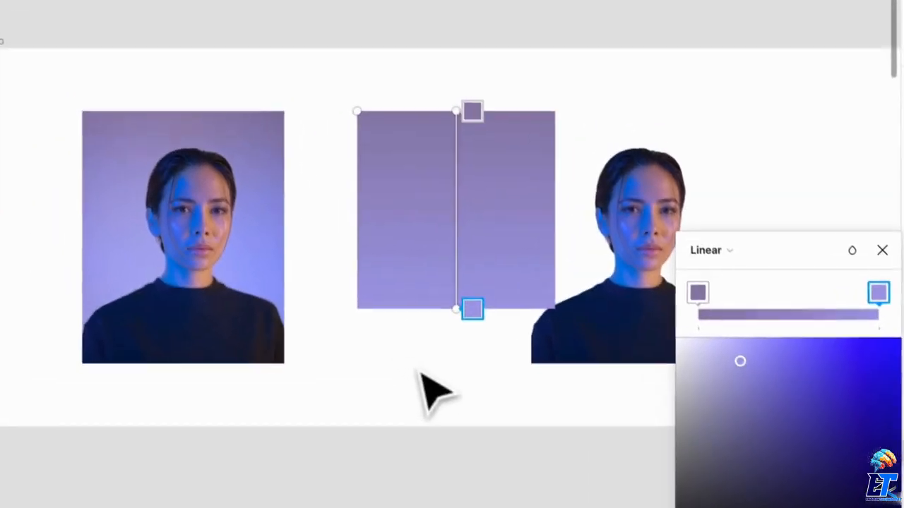
left_click(894, 270)
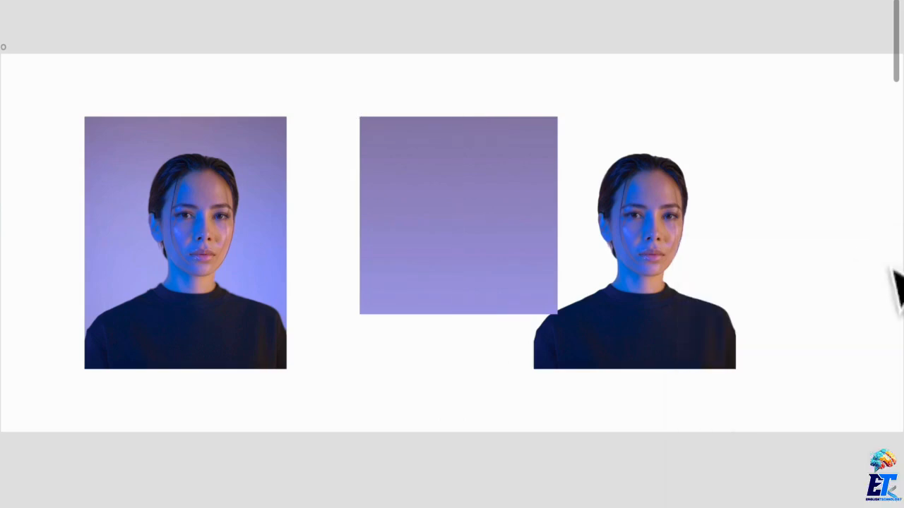
Move the gradient square over the cut-out's left side and stretch it taller.
left_click(498, 142)
left_click_drag(395, 176, 313, 179)
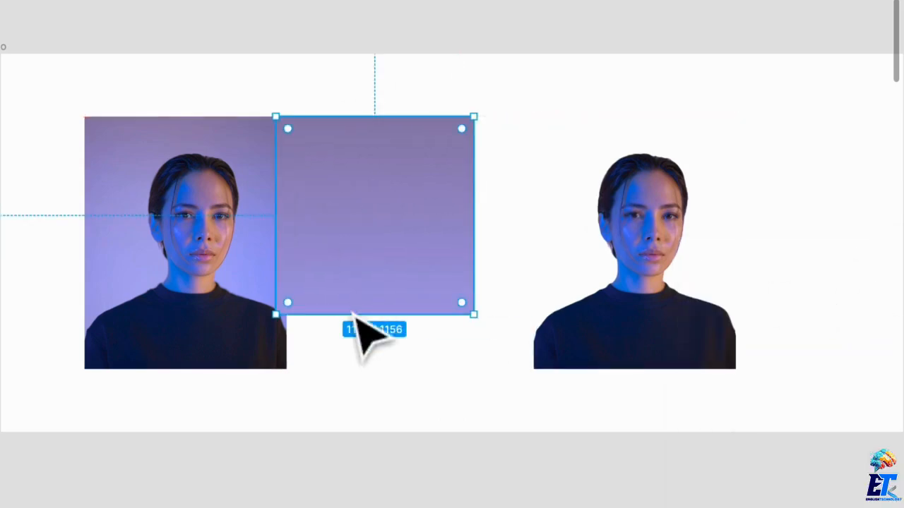
left_click_drag(353, 314, 511, 253)
Send the gradient rectangle to the back so it sits behind the cut-out portrait.
right_click(516, 230)
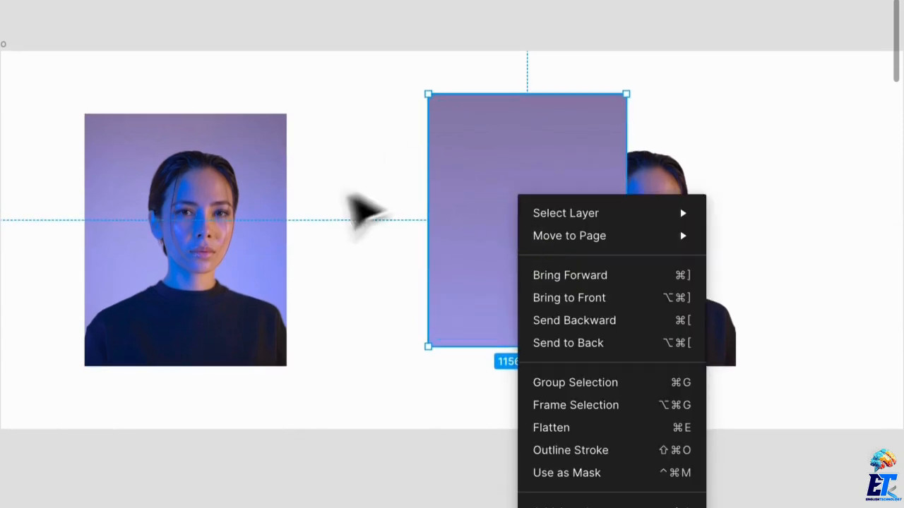
left_click(515, 198)
right_click(515, 200)
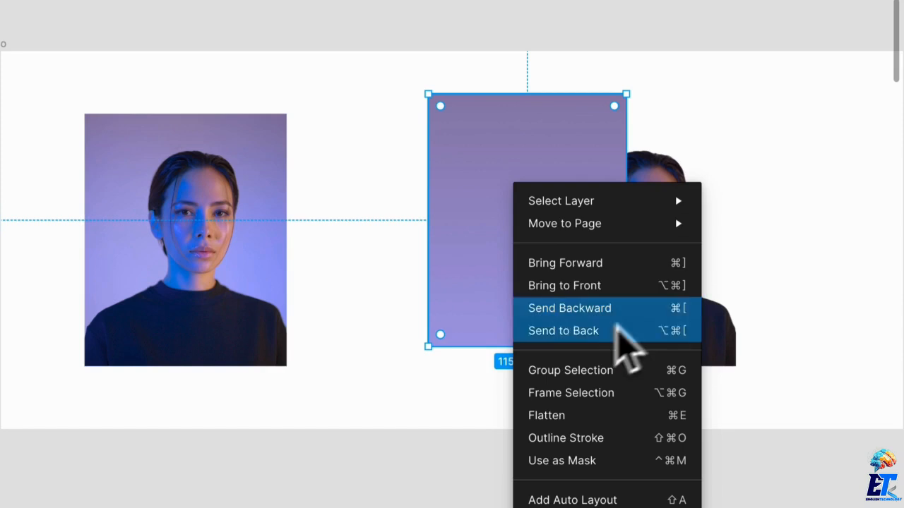
left_click(604, 330)
Resize the gradient rectangle to about 1116 × 1170 and offset it to the upper left behind the cut-out.
left_click_drag(619, 280, 682, 271)
left_click_drag(632, 94, 634, 121)
left_click_drag(423, 178, 492, 179)
left_click(410, 223)
scroll(395, 212, "right", 3)
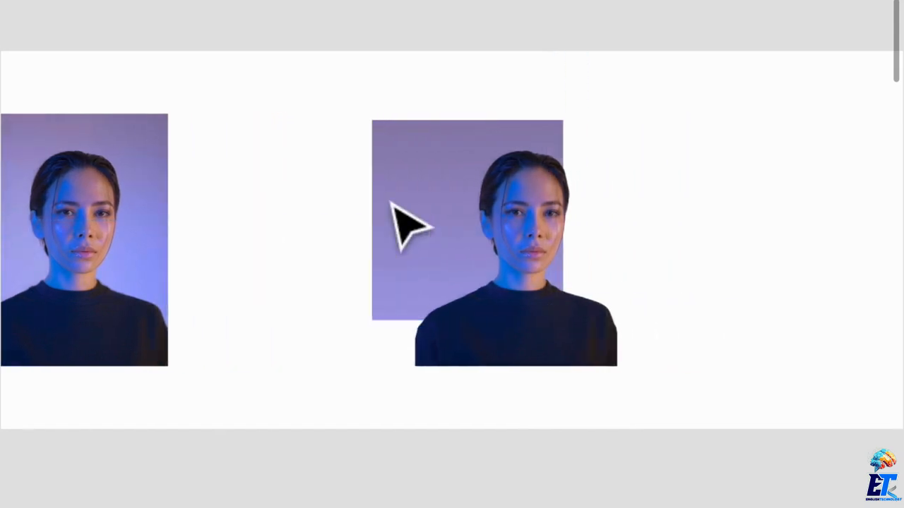
left_click_drag(392, 204, 378, 203)
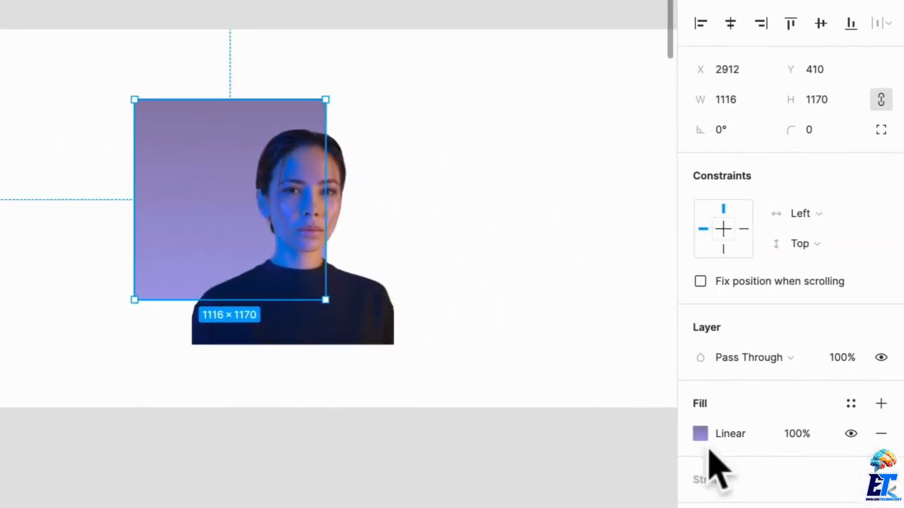
Lighten the rectangle's lower gradient stop to a paler lavender and deselect the rectangle.
left_click(700, 434)
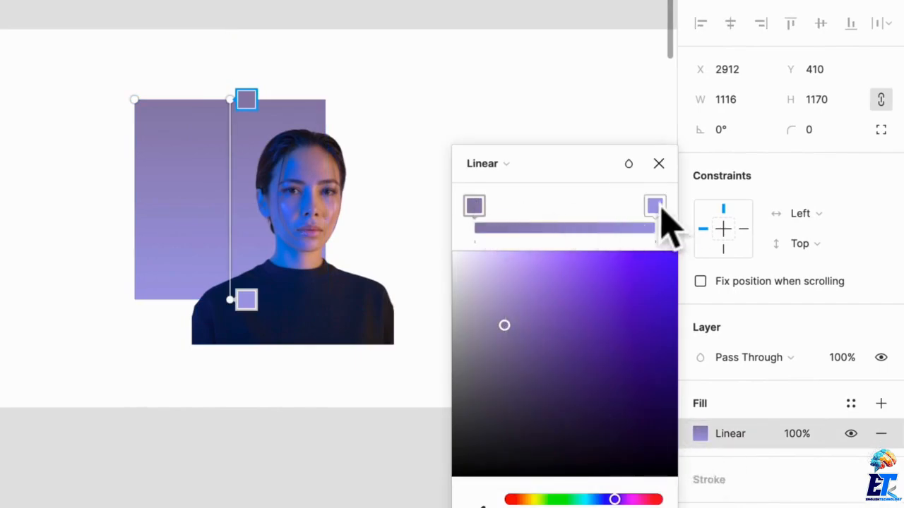
left_click(656, 206)
left_click_drag(515, 275, 491, 267)
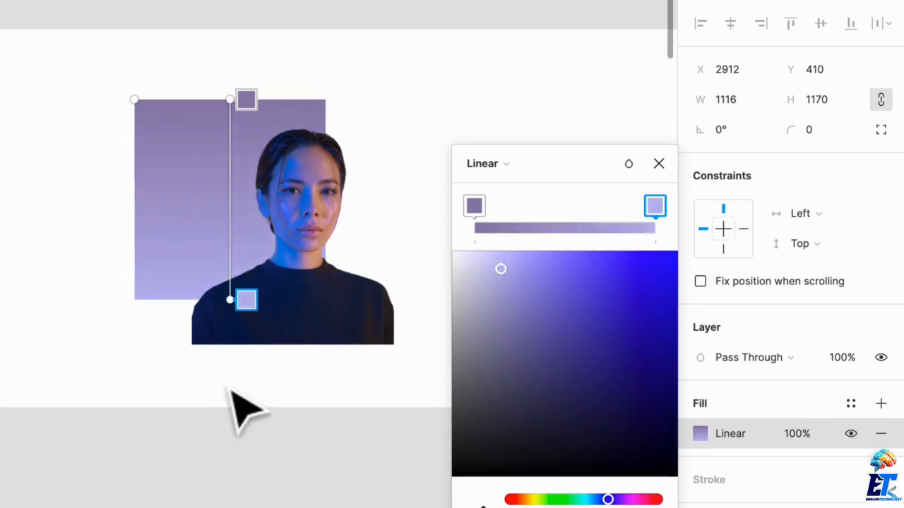
scroll(244, 410, "right", 3)
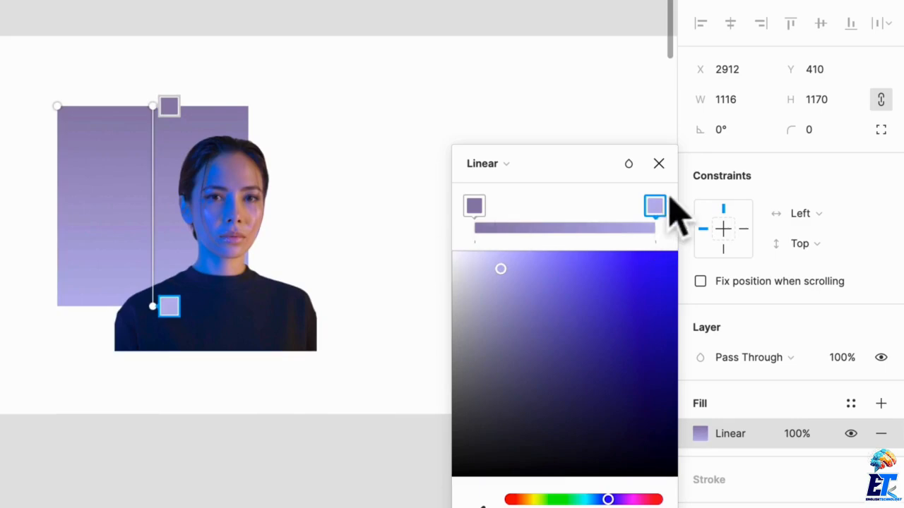
key("Escape")
left_click(399, 205)
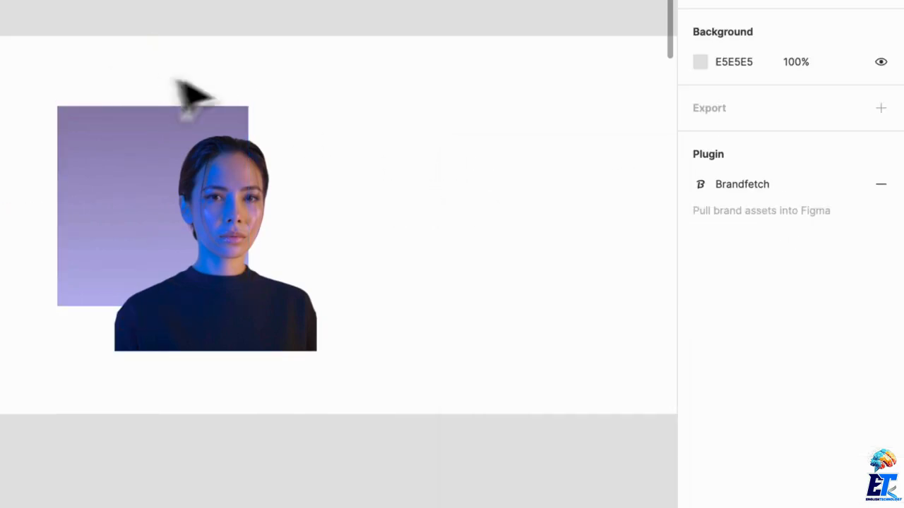
Select the cut-out with its gradient rectangle and place the composition farther right in the frame at the same height.
left_click(301, 117)
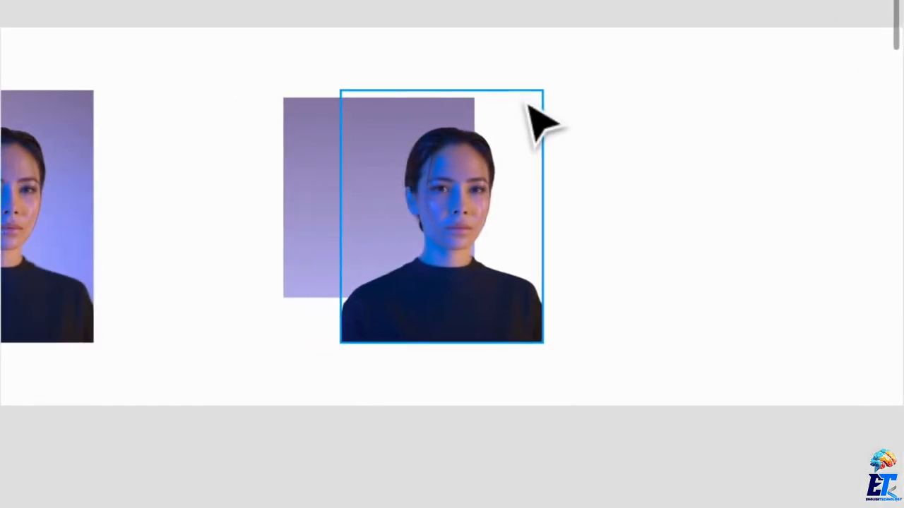
left_click(363, 208)
left_click_drag(363, 208, 798, 201)
left_click(466, 269)
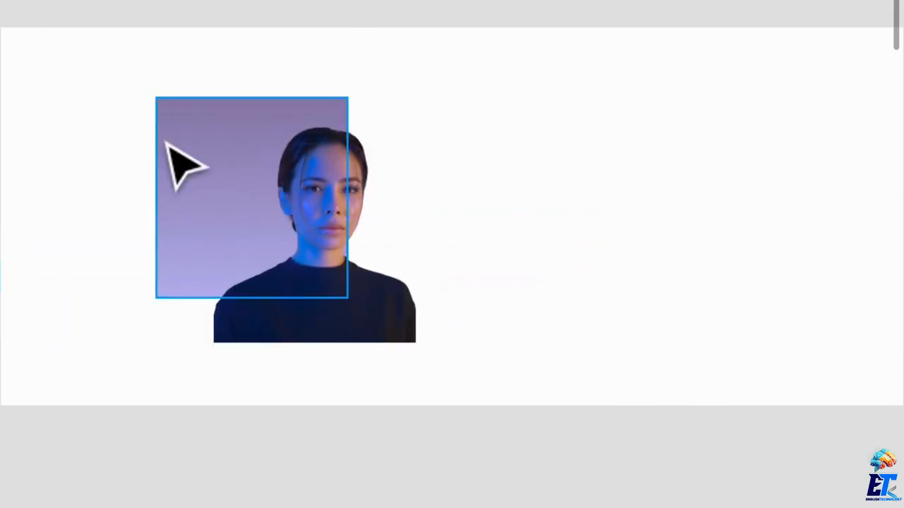
Align the gradient rectangle with the cut-out's lower-left corner and enlarge it to 1414 × 1482 as a full backdrop.
left_click(166, 145)
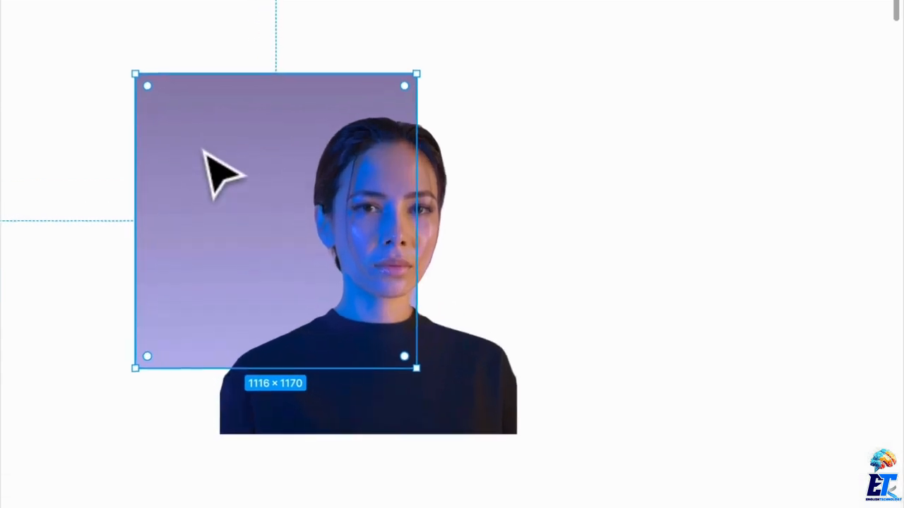
left_click_drag(202, 152, 287, 218)
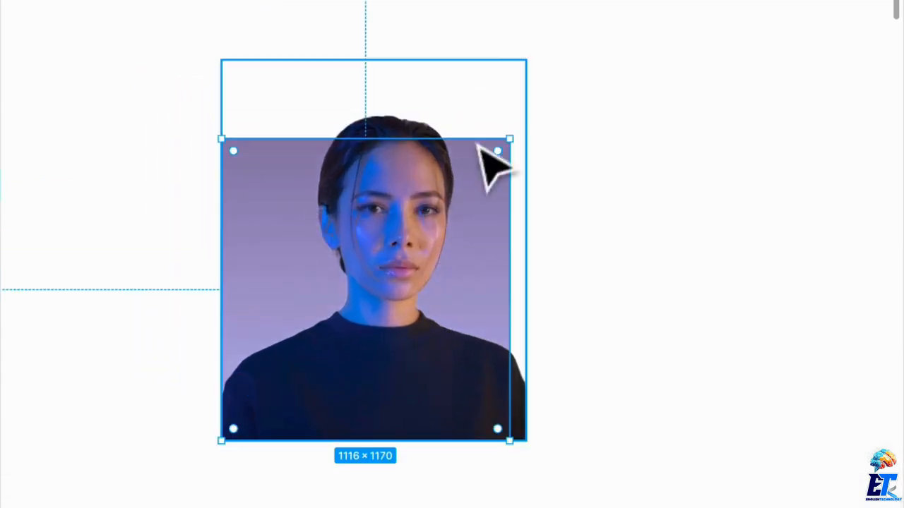
left_click_drag(508, 145, 527, 118)
key("Escape")
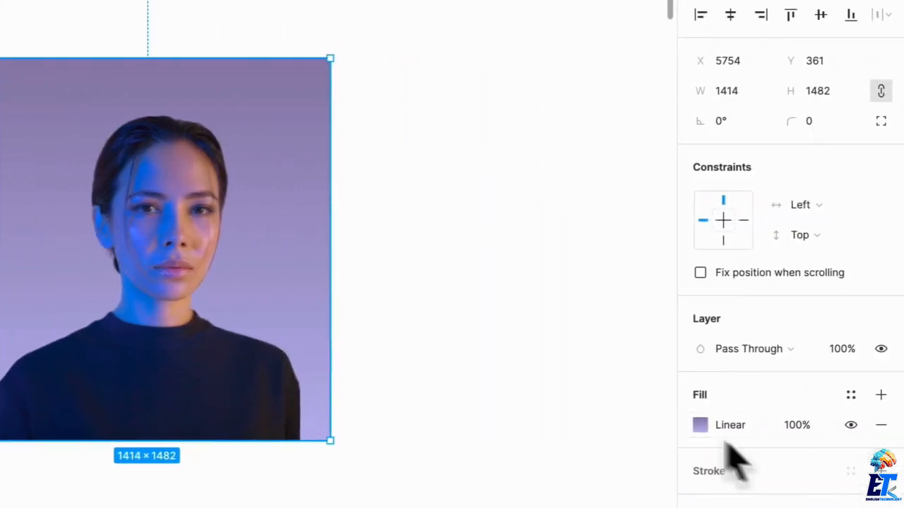
Add a stroke to the backdrop rectangle using a copy of its linear gradient fill and remove the default black 000000 stroke.
left_click(683, 432)
key("super+c")
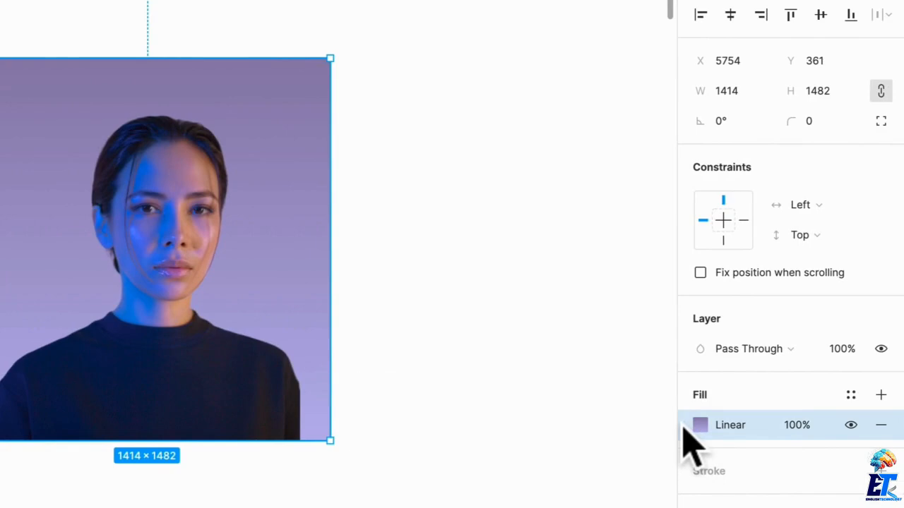
key("super+c")
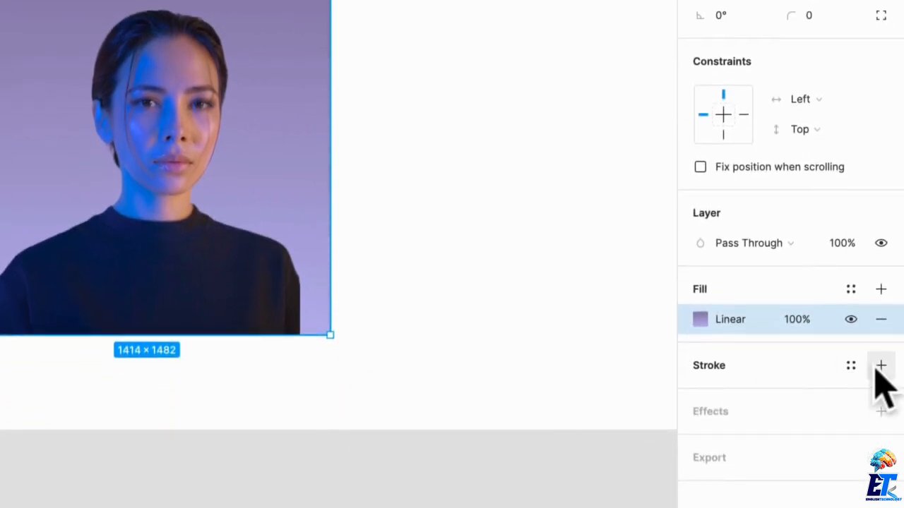
left_click(880, 384)
left_click(683, 416)
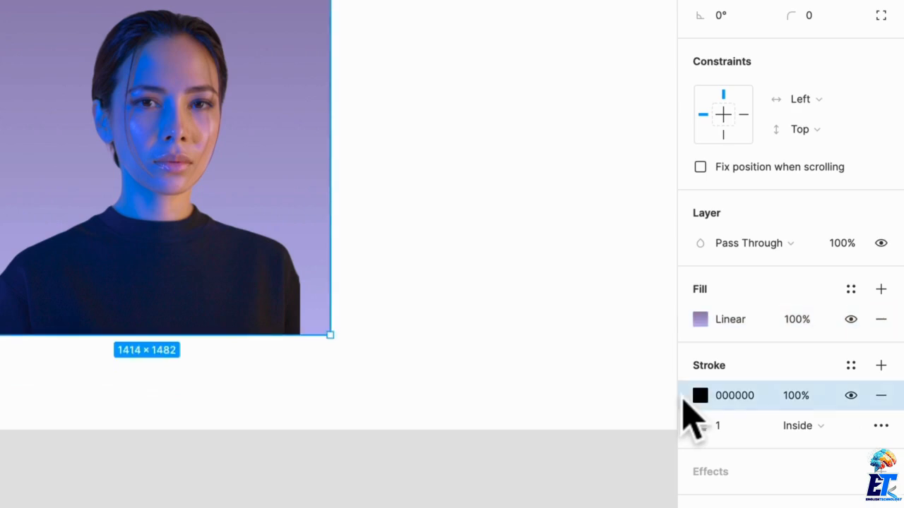
key("super+v")
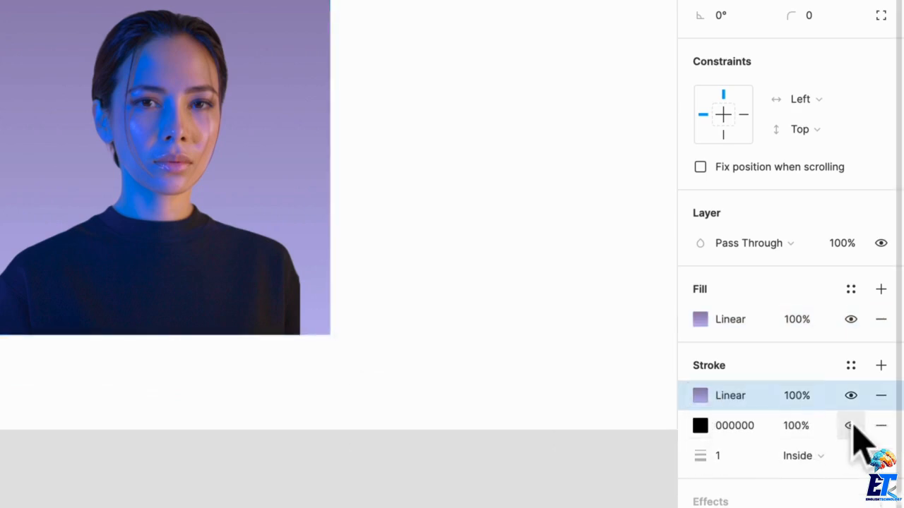
left_click(881, 425)
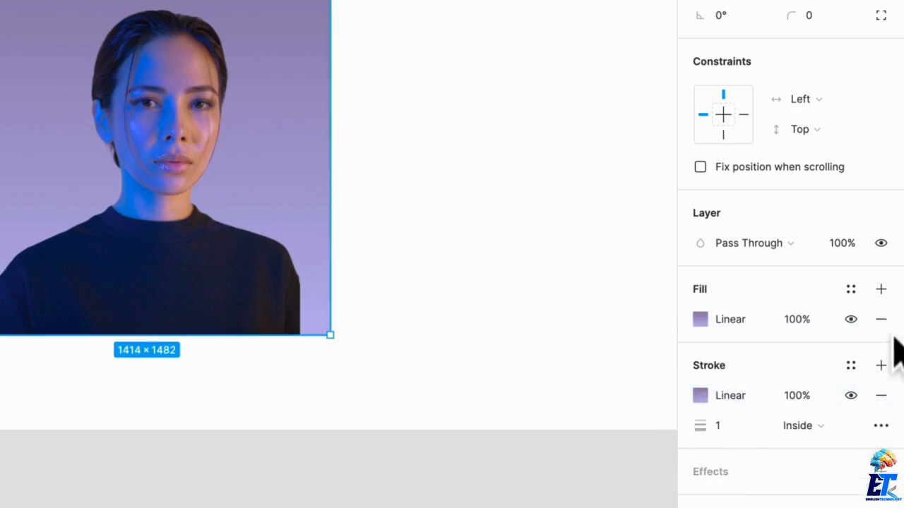
Remove the rectangle's fill and thicken its inside gradient stroke to 122.
left_click(881, 319)
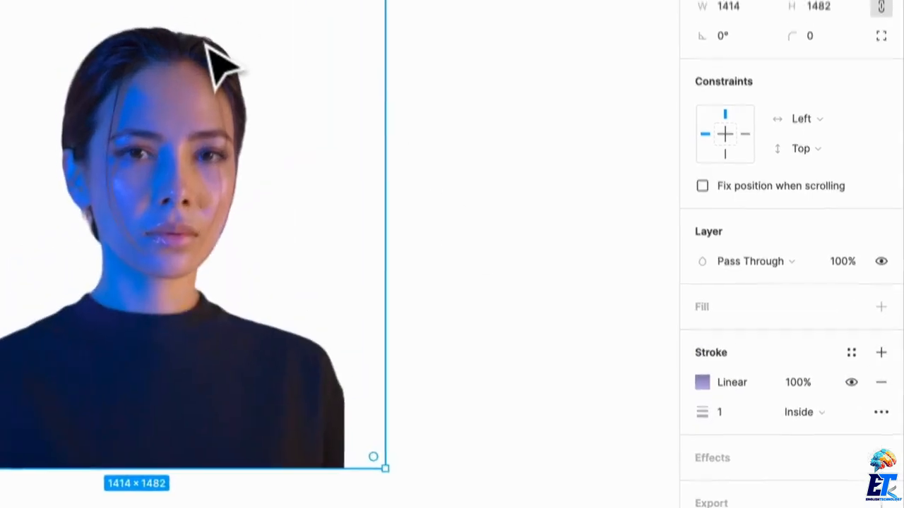
mouse_move(711, 457)
left_mouse_down()
mouse_move(897, 457)
mouse_move(876, 457)
left_mouse_up()
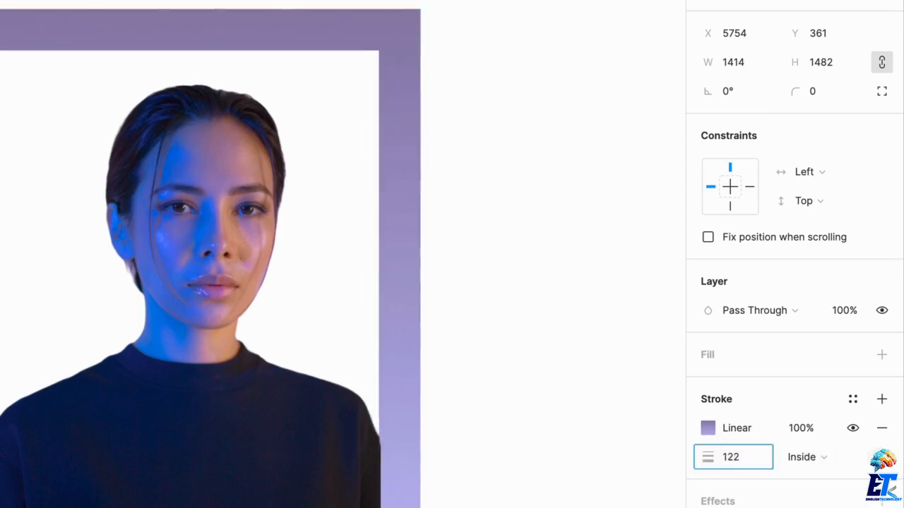
Scale the gradient-stroke rectangle proportionally to 1180 × 1236 and align its lower edge with the bottom of the portrait cut-out.
left_click(428, 20)
left_click(415, 16)
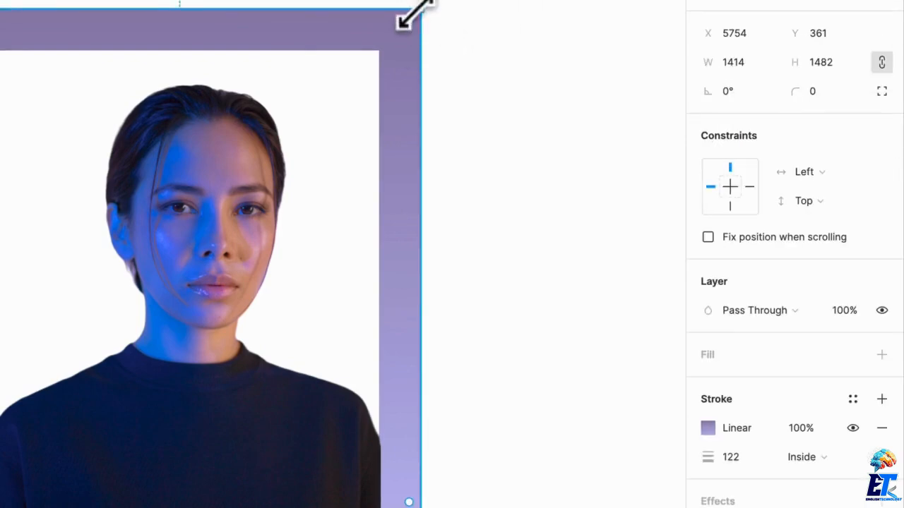
left_click_drag(414, 16, 385, 60)
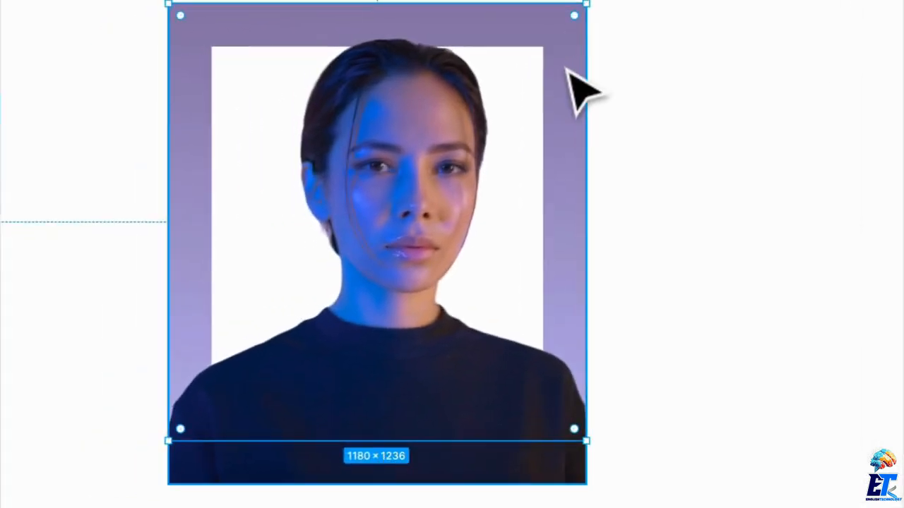
left_click_drag(566, 103, 564, 111)
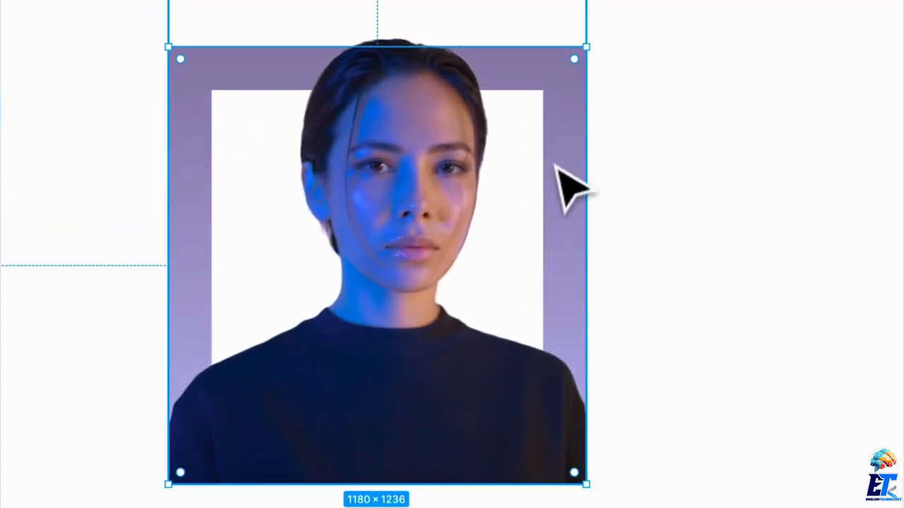
mouse_move(555, 157)
left_mouse_down()
mouse_move(554, 136)
mouse_move(557, 157)
left_mouse_up()
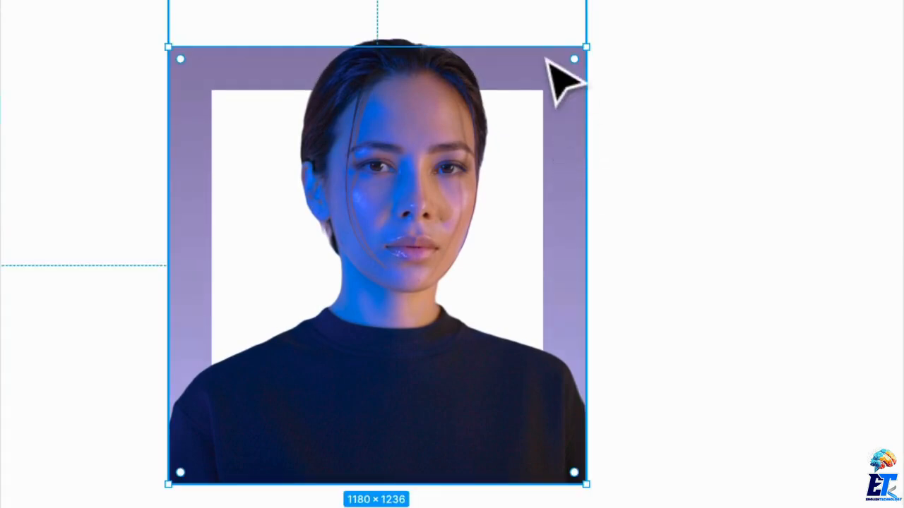
Lower the stroke frame's upper edge to make it 1180 × 1153, leaving the head extending above it.
left_click_drag(536, 49, 539, 75)
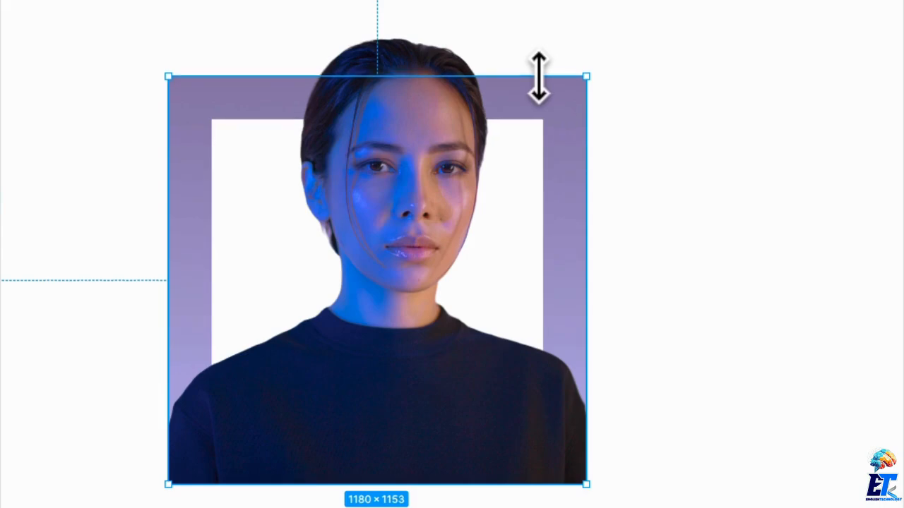
scroll(551, 81, "left", 3)
left_click(816, 131)
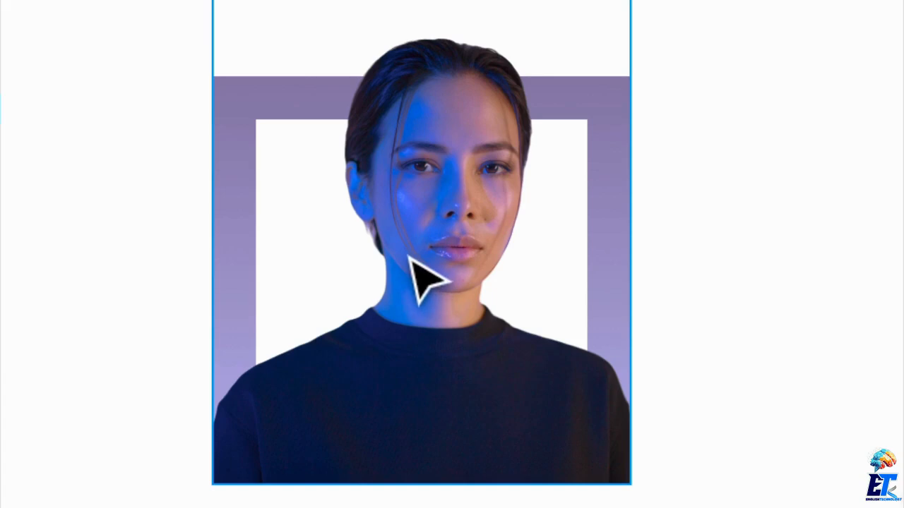
Duplicate the framed portrait cut-out in place and crop the copy's image from above to 1180 × 523.
left_click(409, 257)
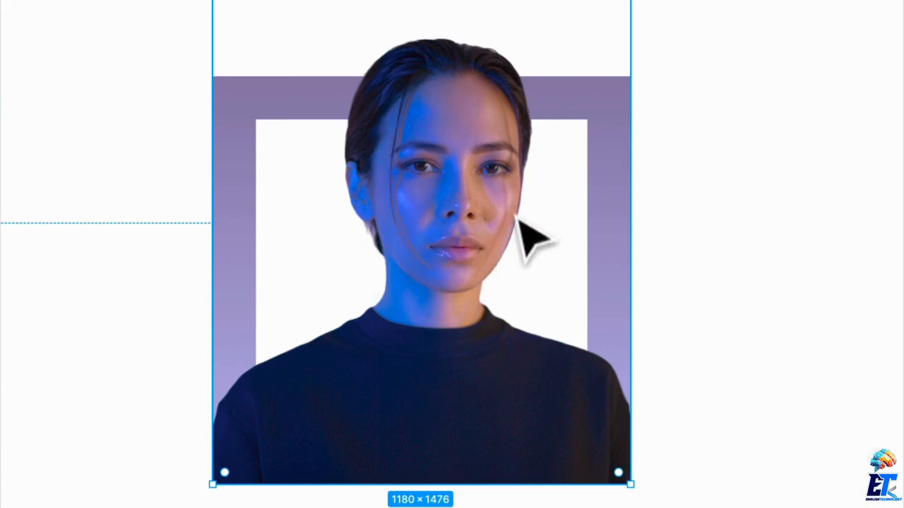
key("super")
key("super+c")
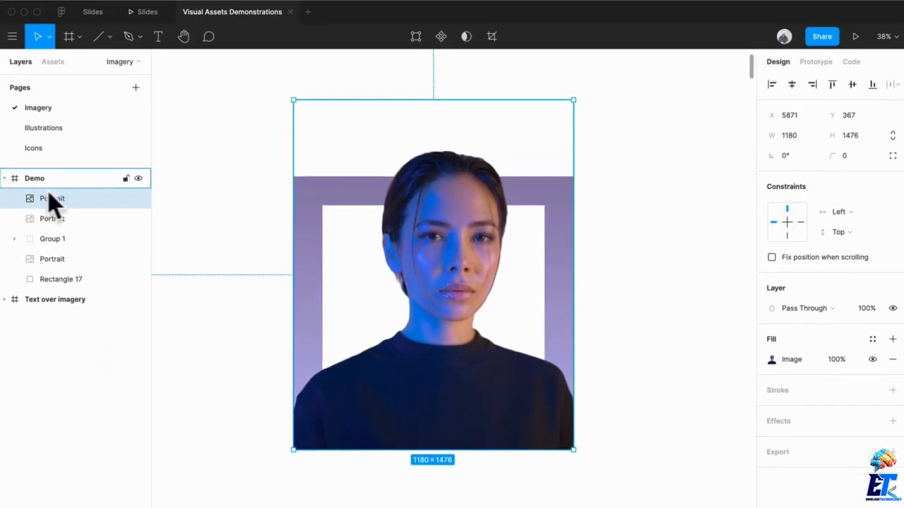
left_click(492, 39)
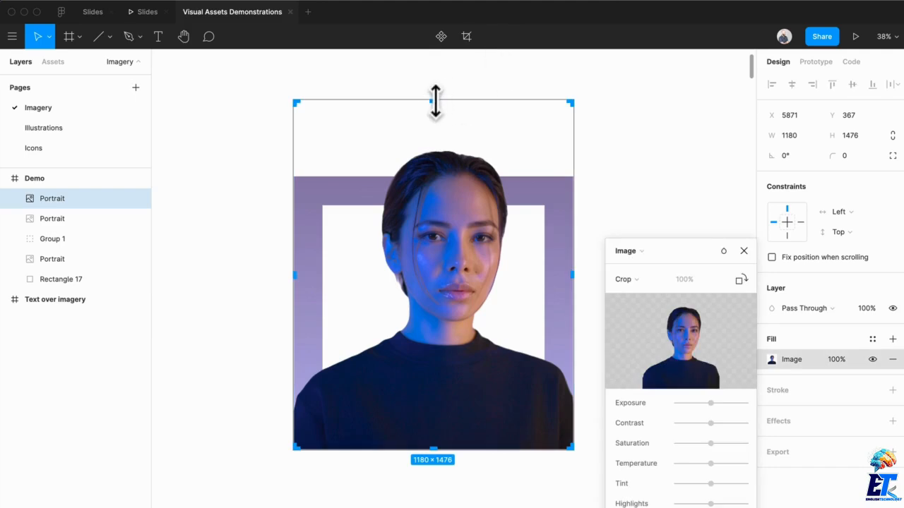
left_click_drag(435, 114, 435, 139)
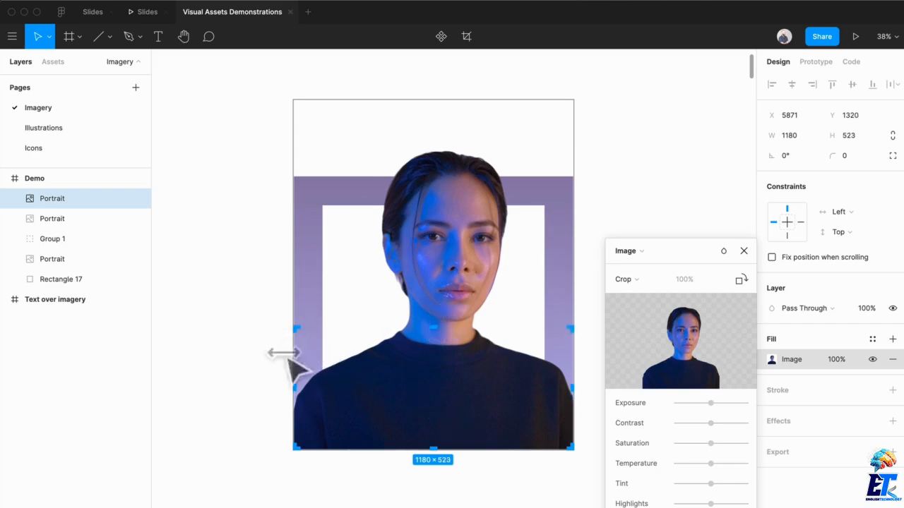
Rename the cropped portrait copy as Masked.
double_click(57, 199)
type("Masked")
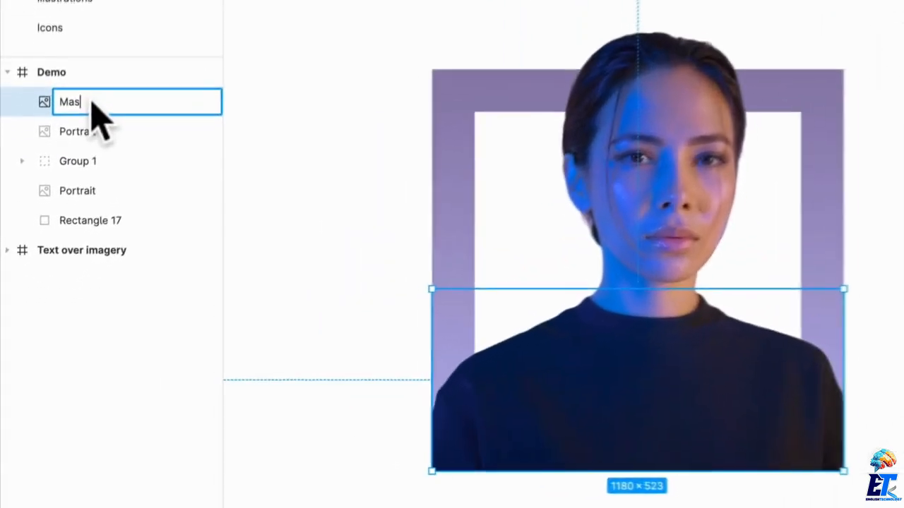
key("Return")
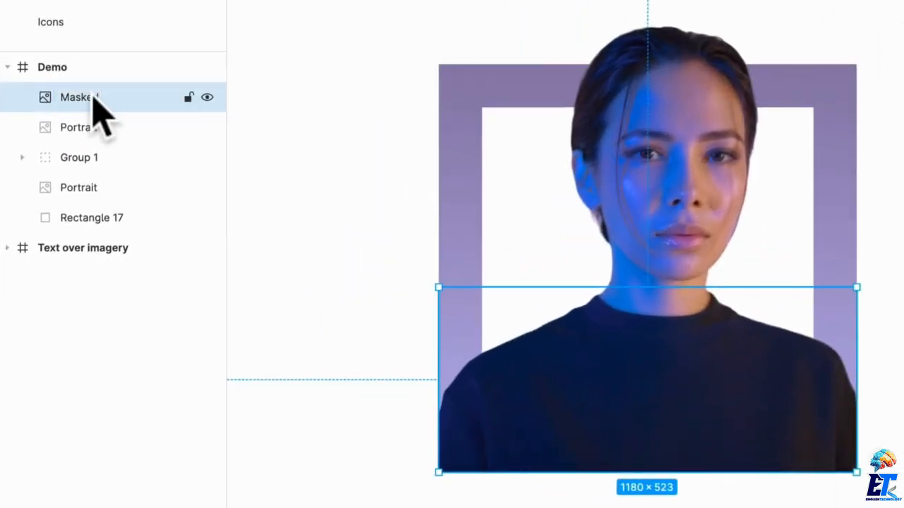
Rename the uncropped portrait layer as OG and send it to the back, behind the stroke frame.
double_click(83, 128)
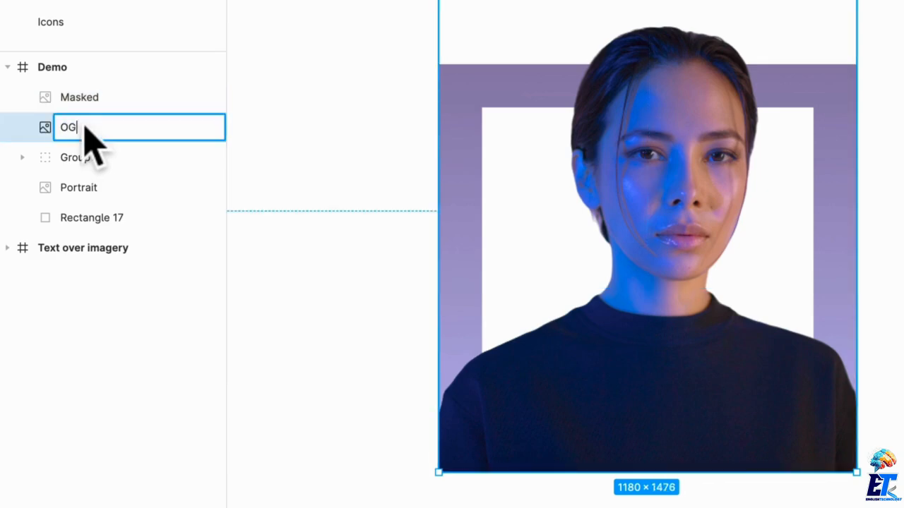
type("OG")
key("Return")
right_click(99, 127)
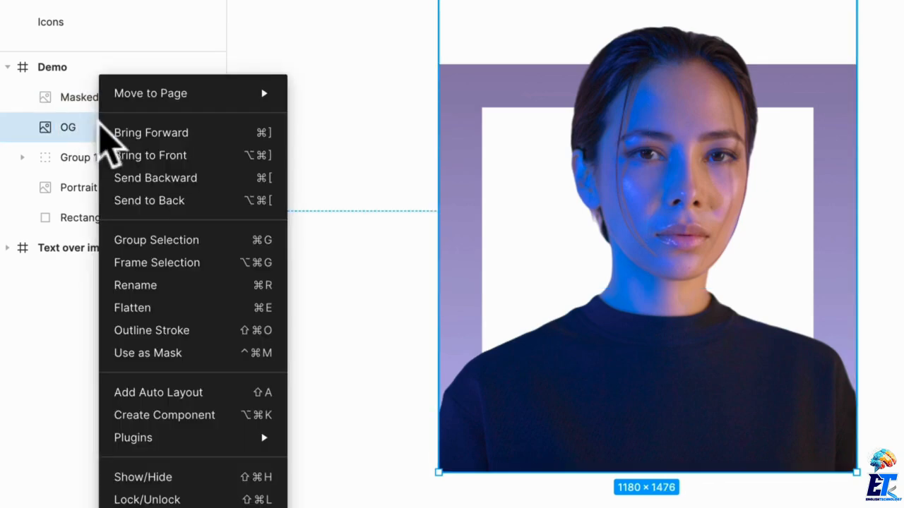
left_click(170, 203)
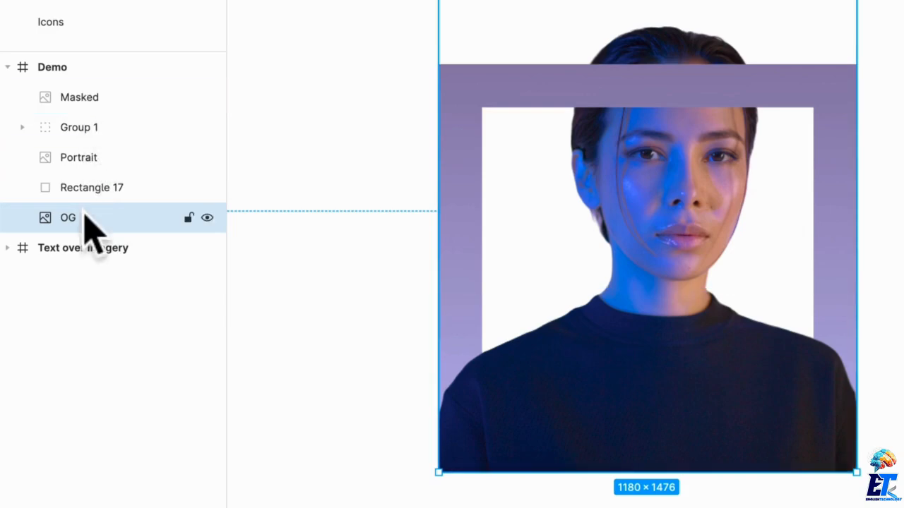
Try to stretch the Masked layer by its upper edge toward the frame's top, and undo the resize.
left_click(87, 100)
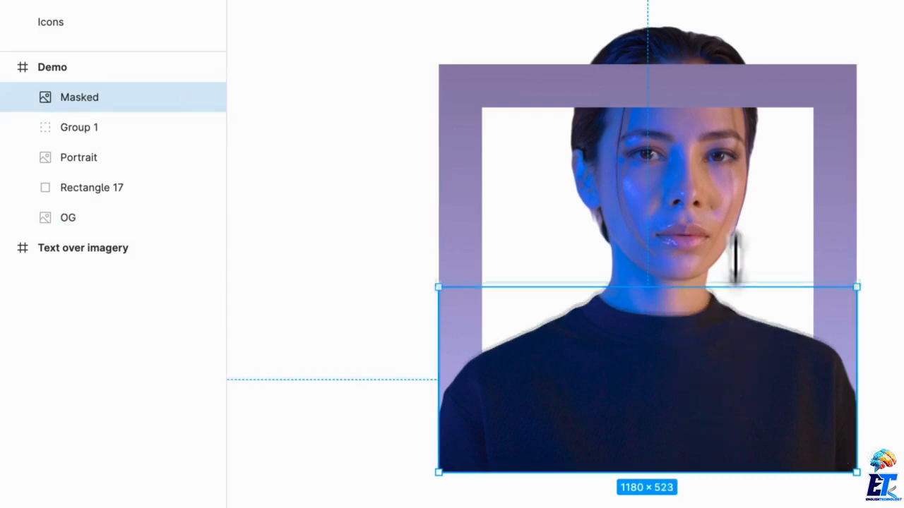
left_click_drag(736, 286, 736, 75)
key("super+z")
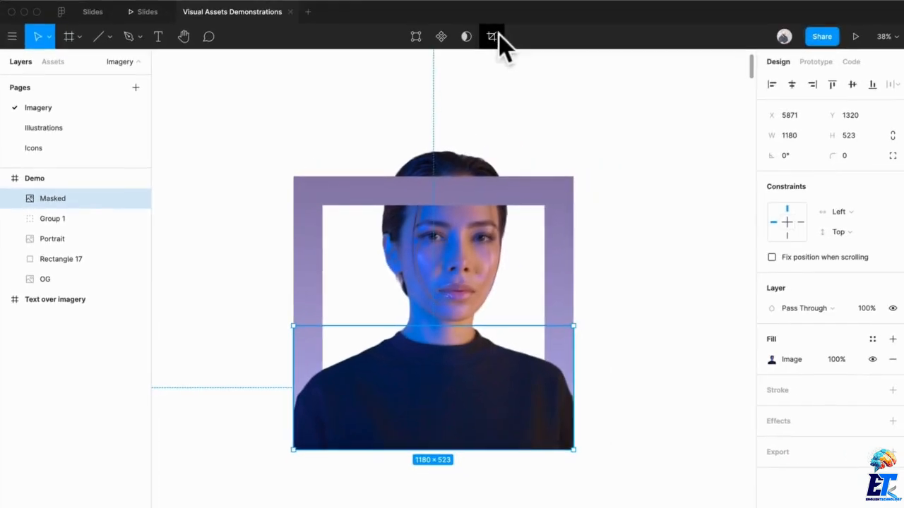
Adjust the Masked layer's image crop to 1180 × 415, covering only the upper face where it overlaps the frame's top bar.
left_click(497, 34)
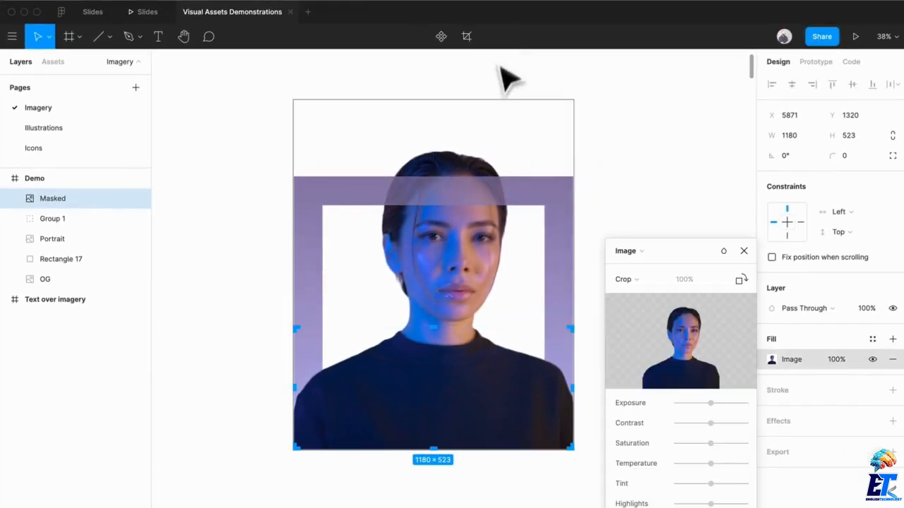
left_click_drag(472, 382, 472, 347)
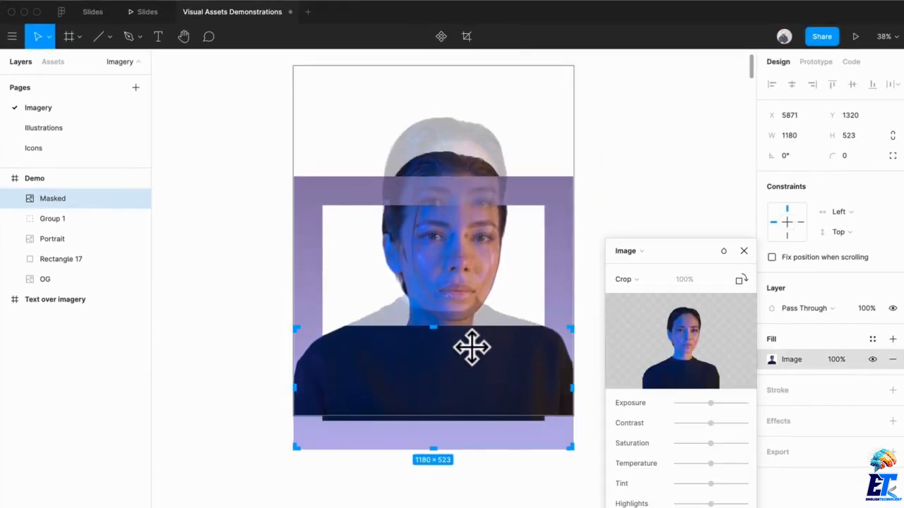
key("super+z")
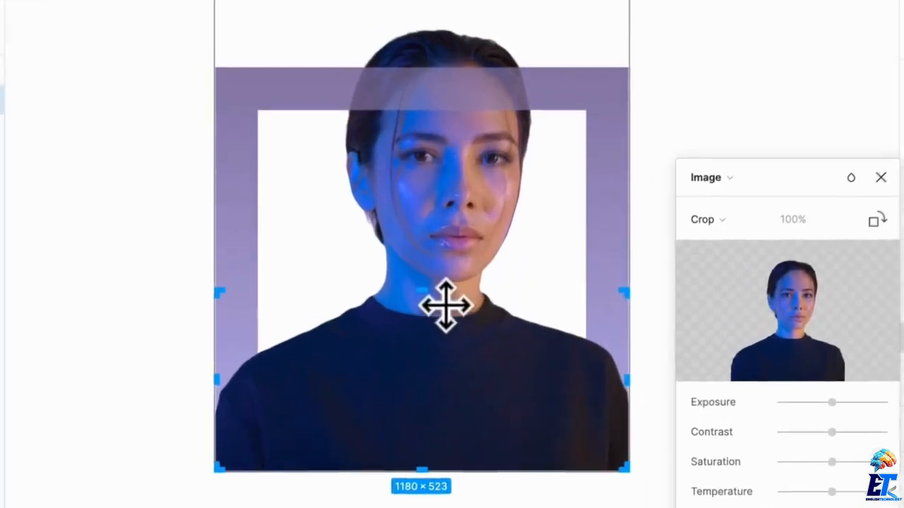
left_click_drag(418, 289, 456, 64)
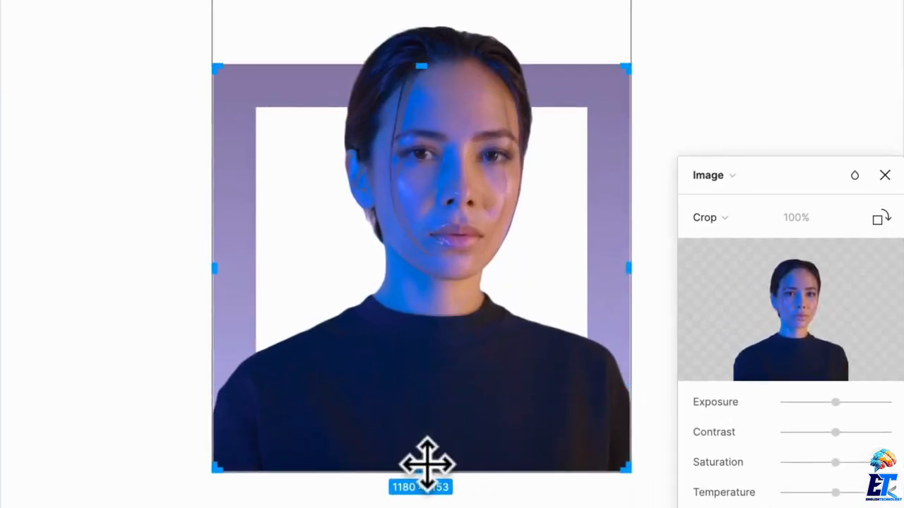
left_click_drag(421, 442, 422, 207)
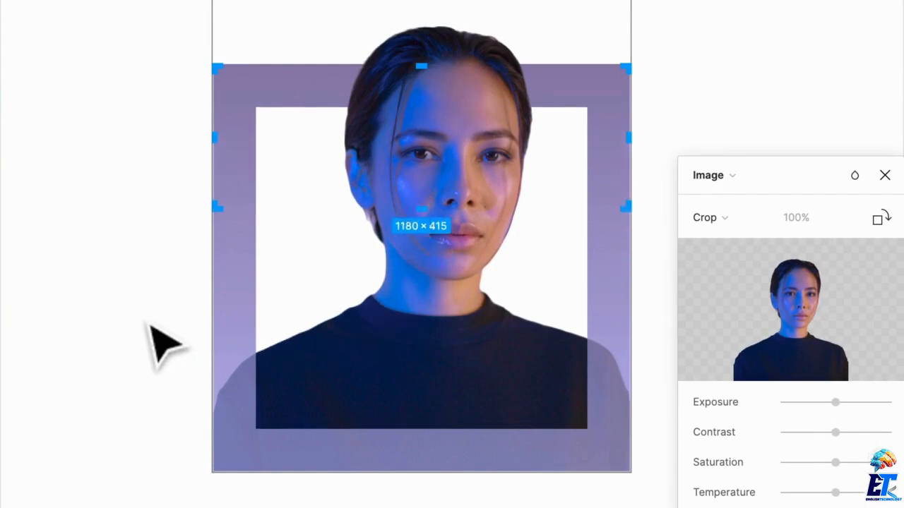
left_click(150, 326)
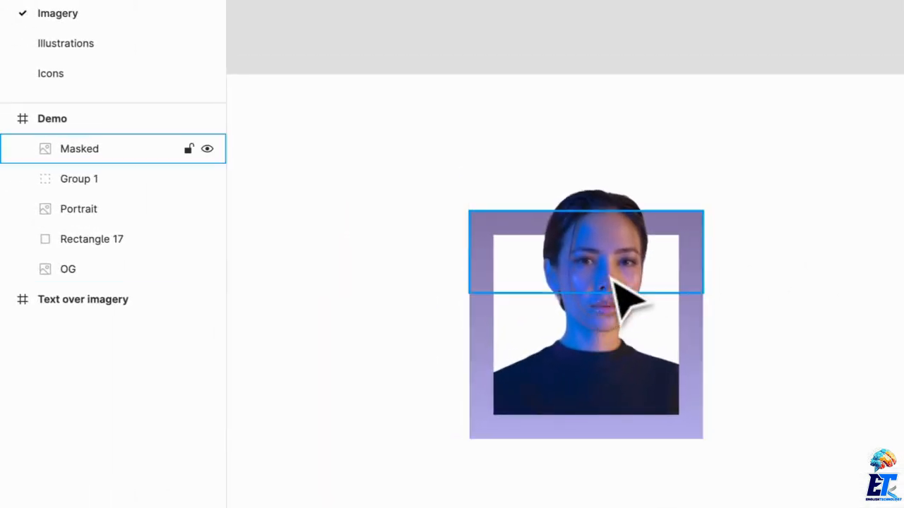
Delete the Masked layer and place a duplicate of the OG portrait in front of all other layers.
left_click(612, 281)
key("Delete")
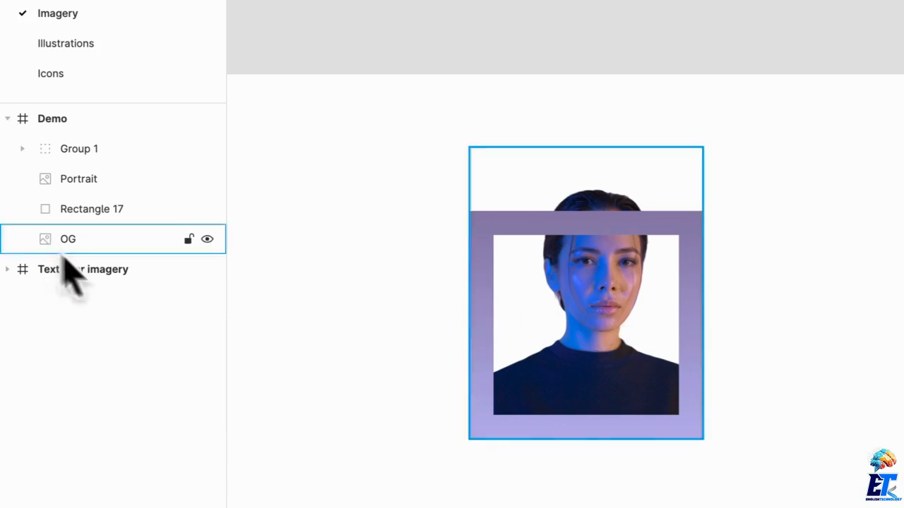
left_click(94, 240)
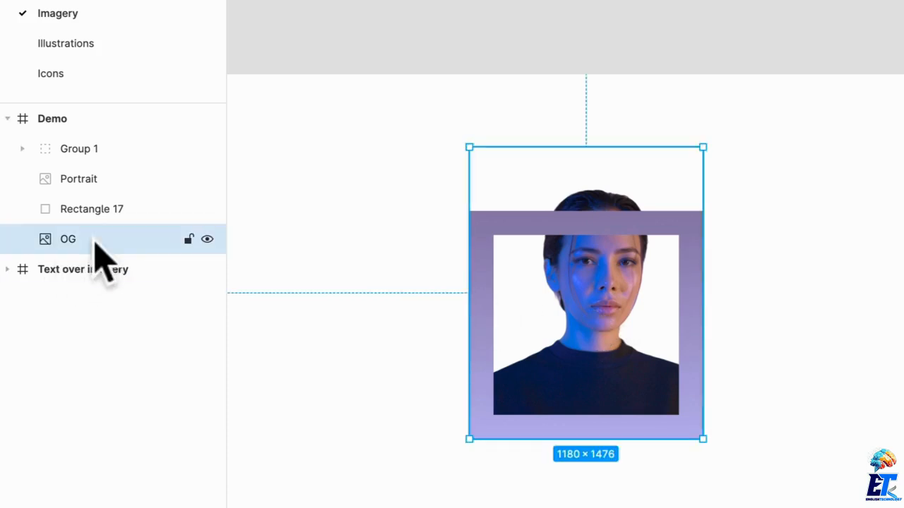
key("super")
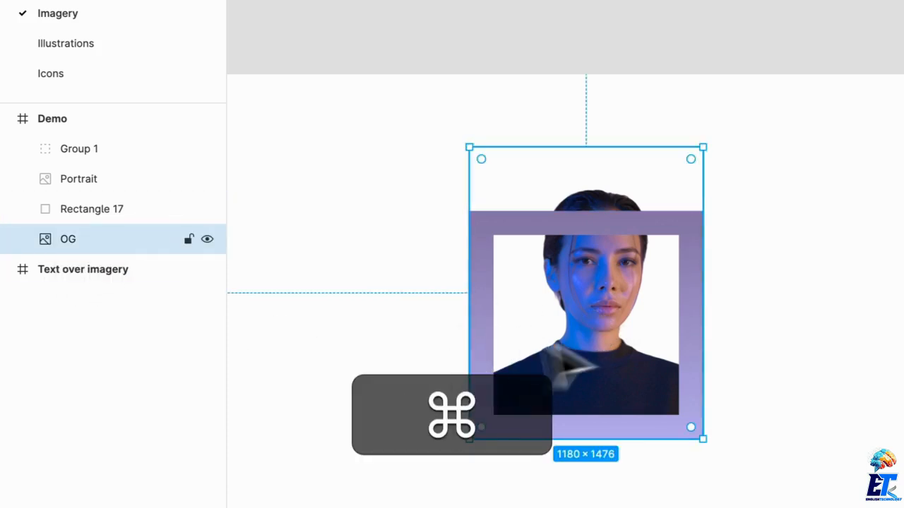
key("super+c")
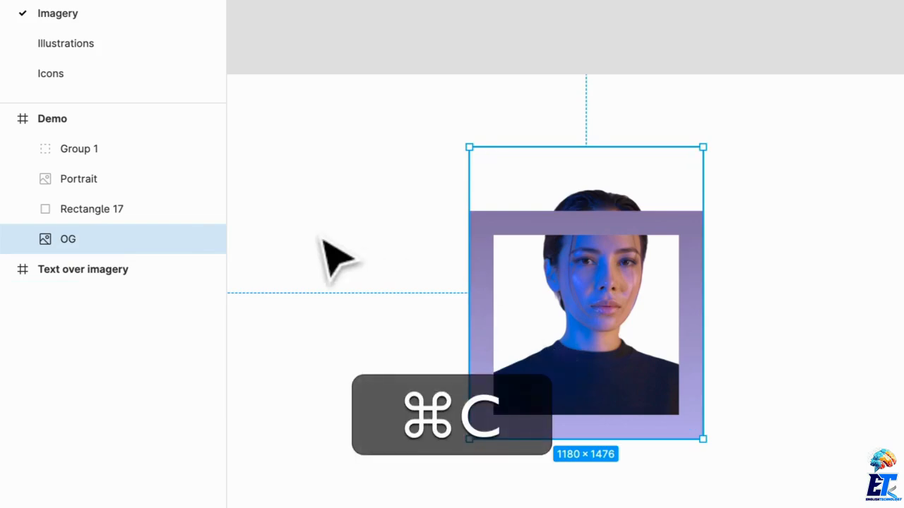
key("super+v")
right_click(613, 299)
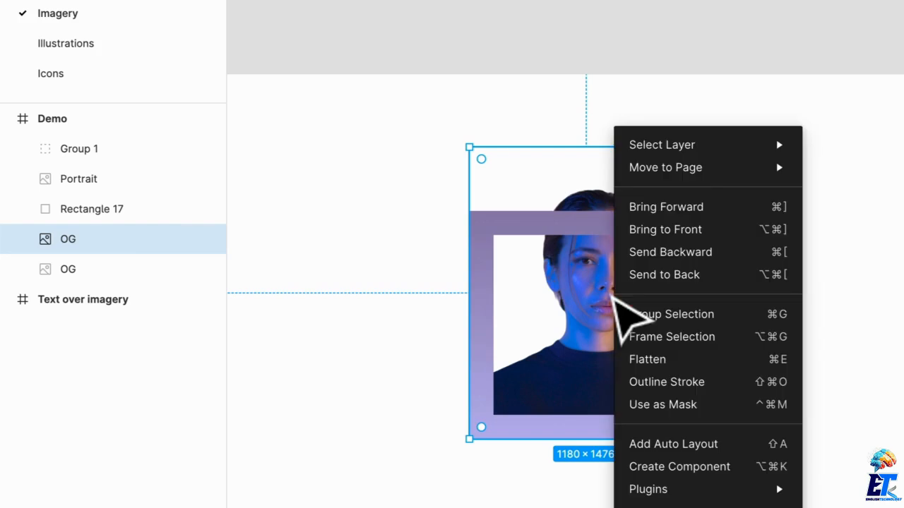
left_click(711, 229)
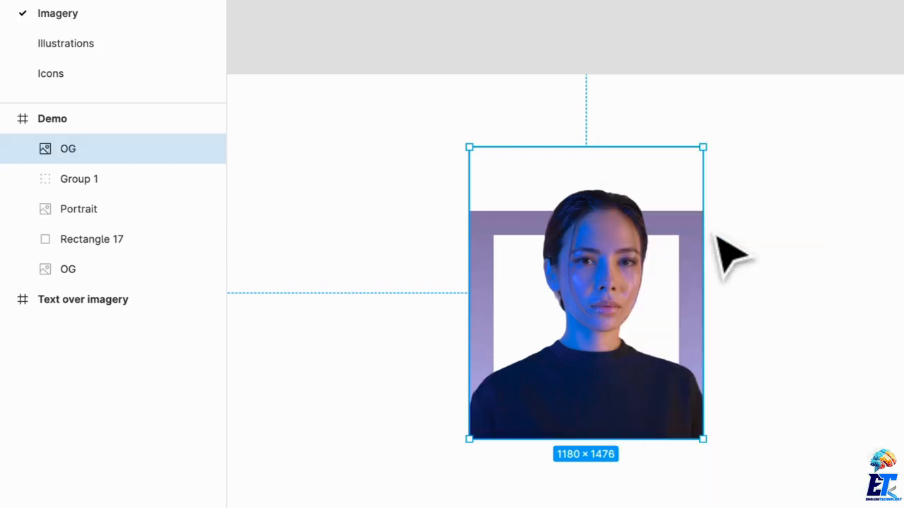
Rename the front portrait copy as Masked Image.
double_click(68, 149)
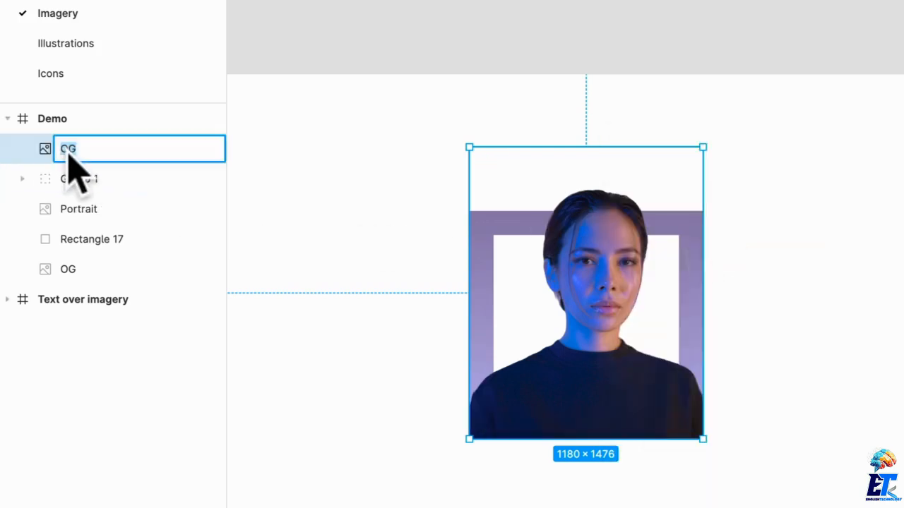
type("Masked Ima")
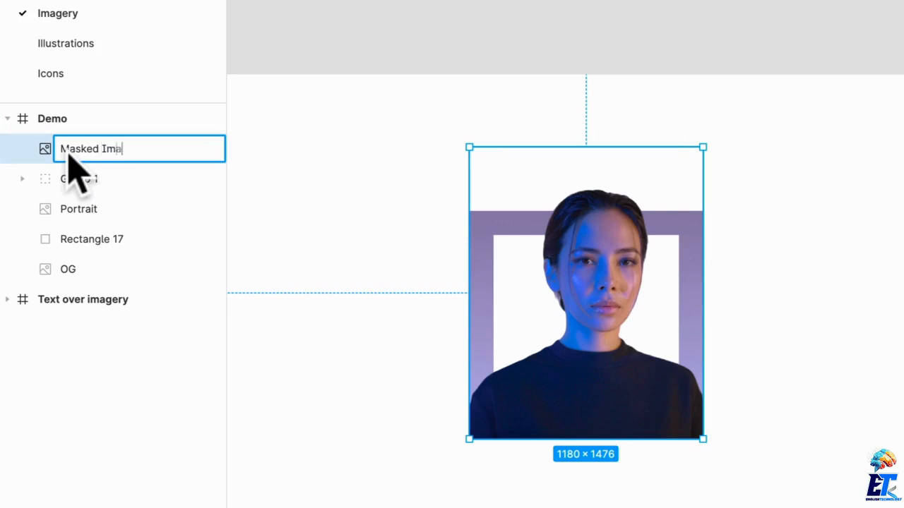
type("ge")
key("Return")
left_click(842, 243)
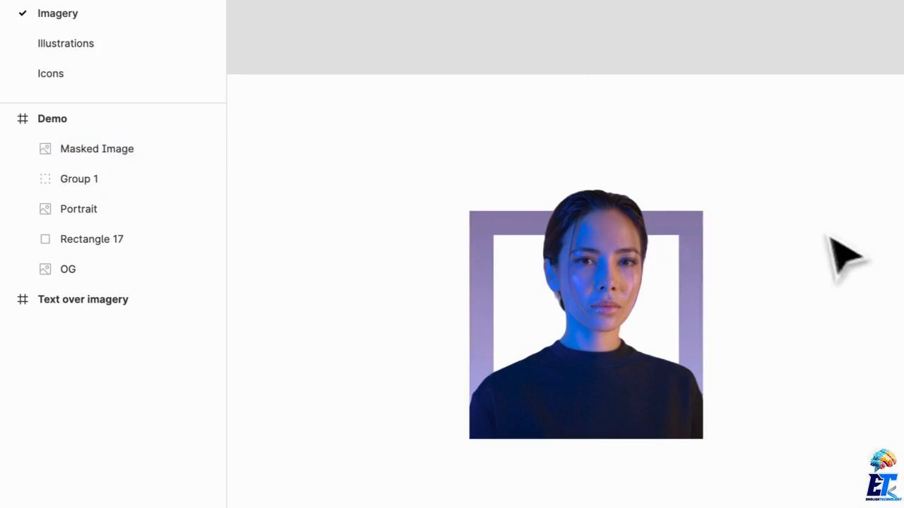
Draw a rectangle over the head and the frame's upper bar, sized 1180 × 451 to match the frame's full width.
key("r")
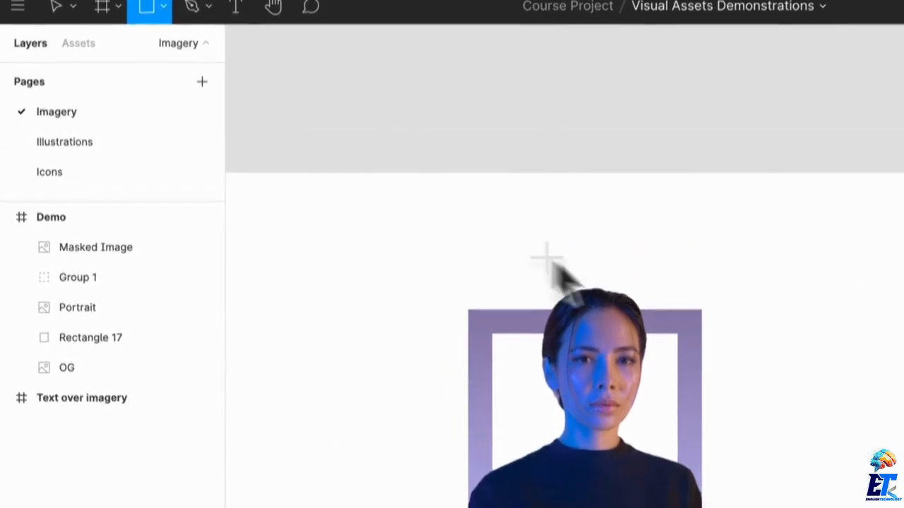
left_click_drag(506, 215, 701, 303)
left_click_drag(680, 274, 680, 360)
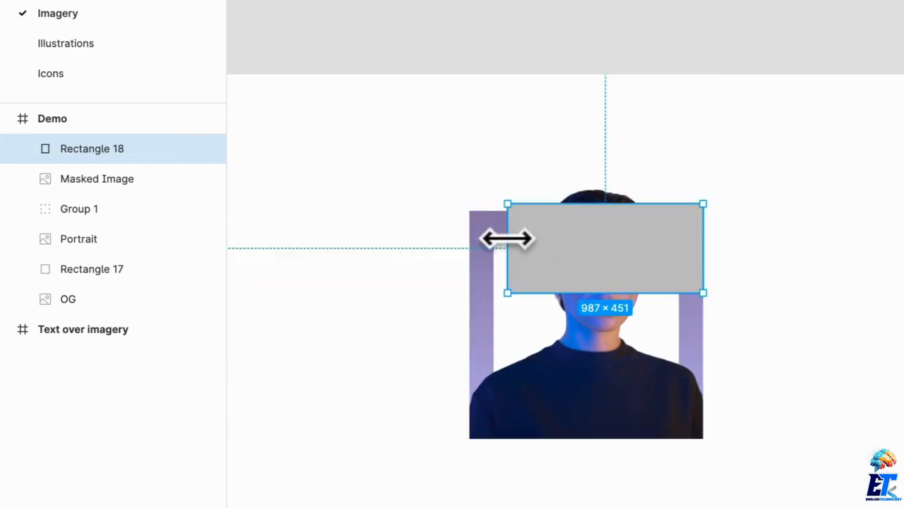
left_click_drag(505, 238, 469, 239)
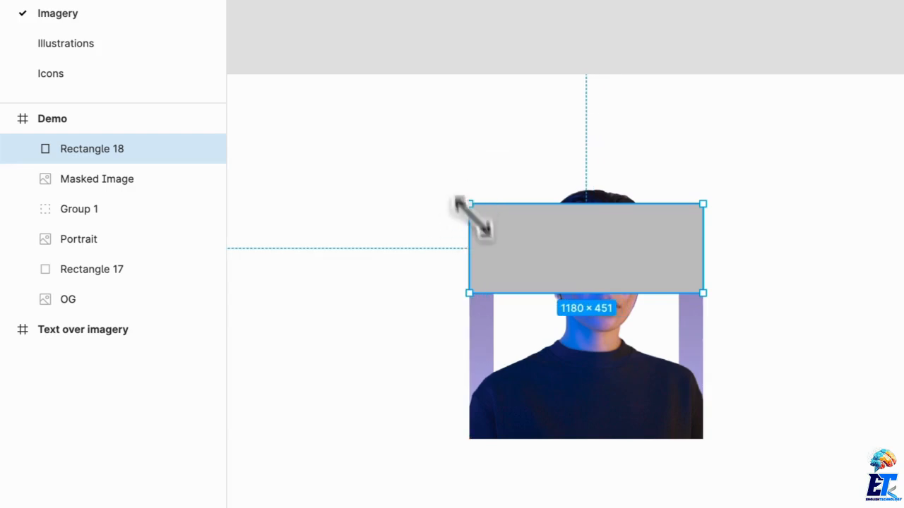
Reduce the rectangle's height so it measures 1180 × 415 and rename it Mask Rectangle.
mouse_move(509, 206)
left_mouse_down()
mouse_move(506, 222)
mouse_move(515, 181)
mouse_move(511, 229)
mouse_move(513, 210)
left_mouse_up()
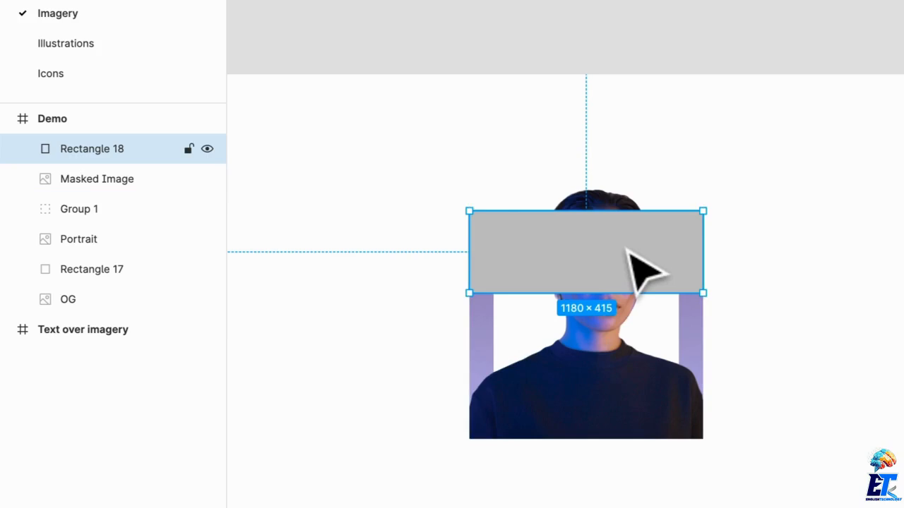
key("ctrl+r")
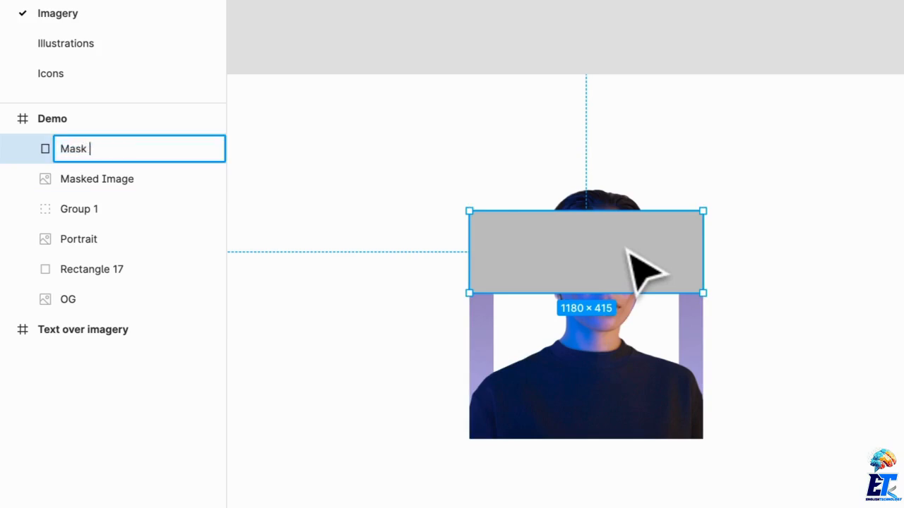
type("Mask Rectangle")
key("Return")
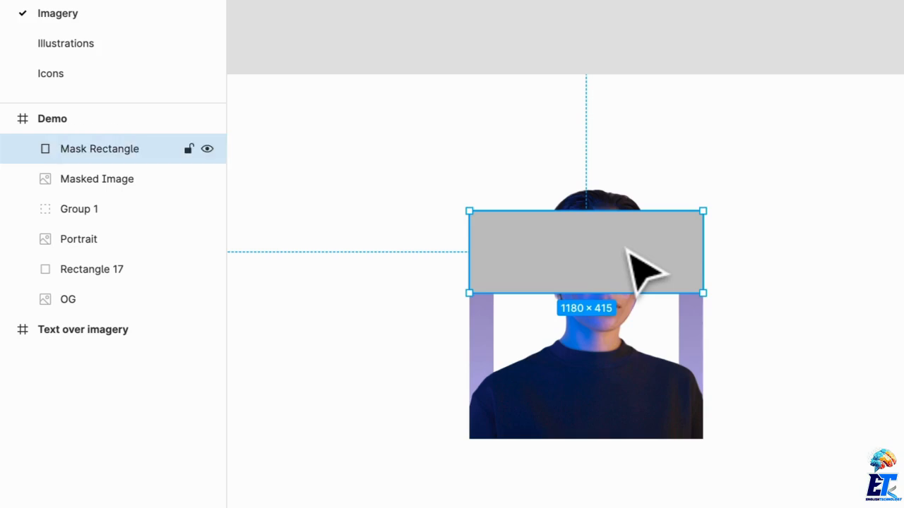
Send the Mask Rectangle behind all other layers of the Demo frame.
right_click(628, 250)
left_click(341, 235)
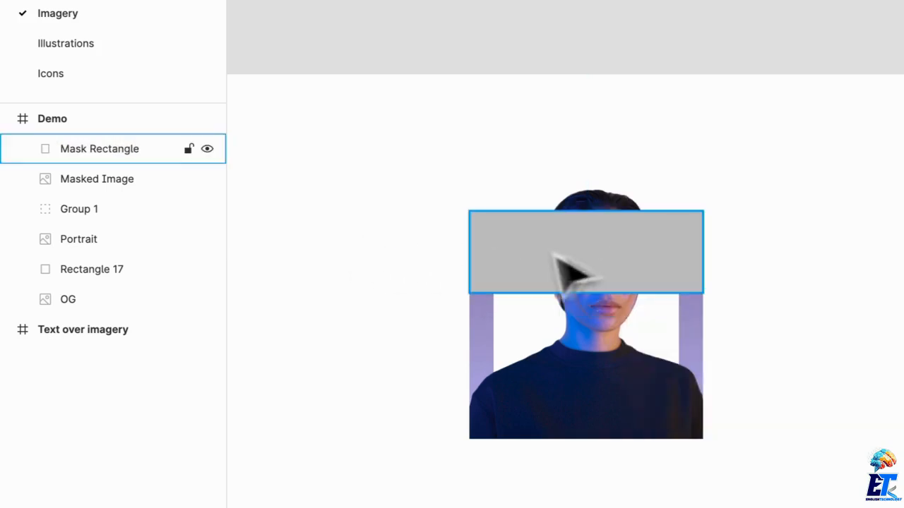
left_click(599, 256)
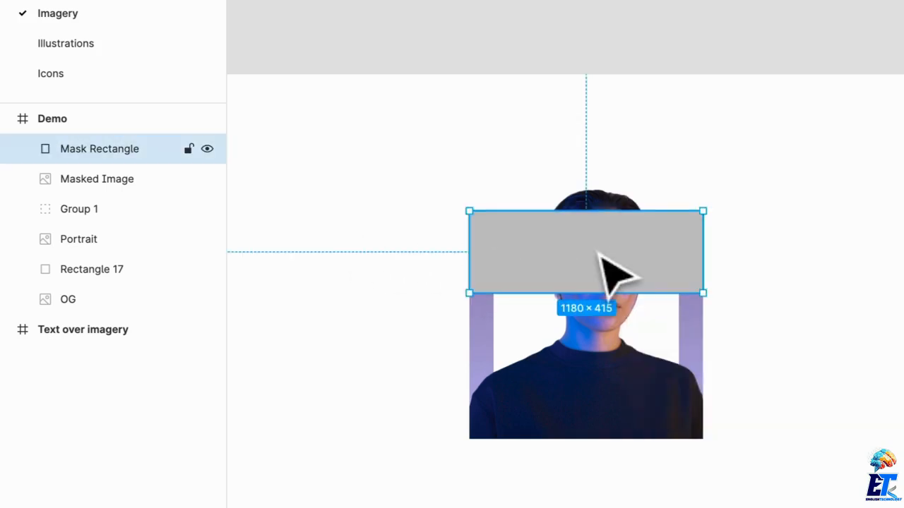
right_click(600, 258)
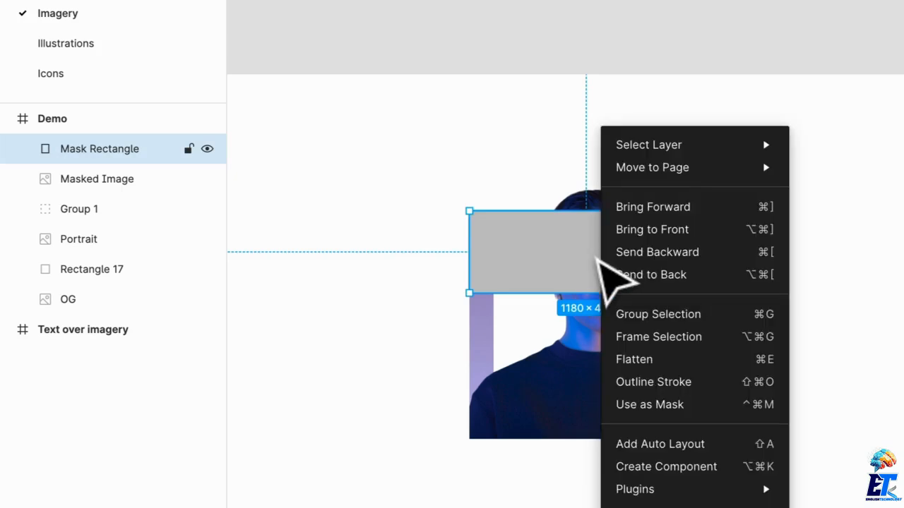
left_click(654, 275)
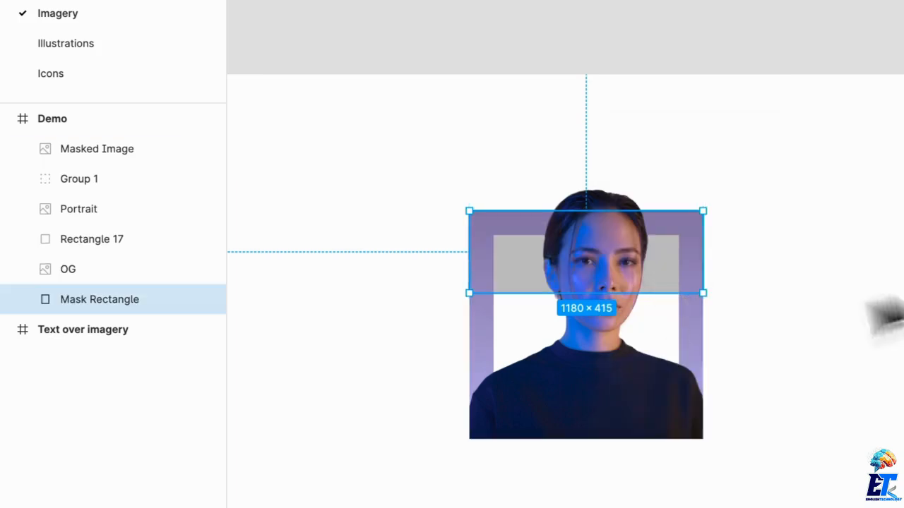
Mask the Masked Image with the Mask Rectangle, using only those two layers.
left_click(123, 149, "shift")
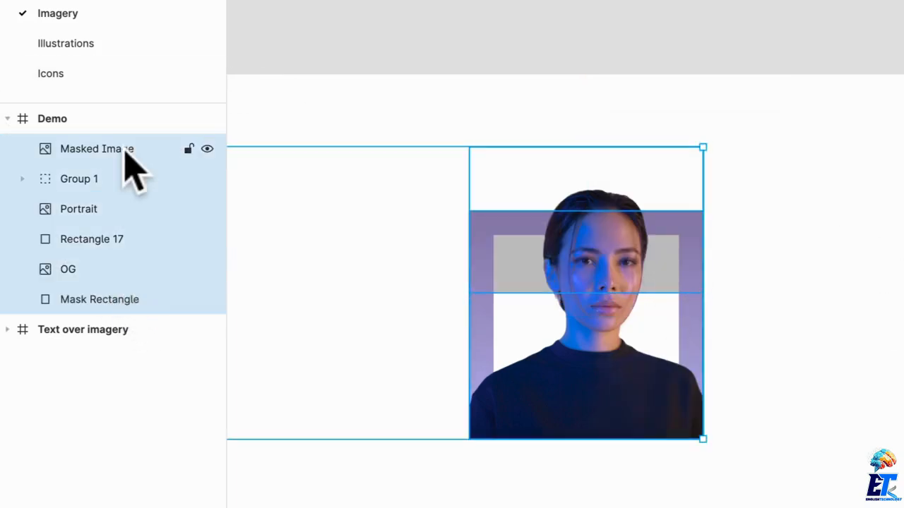
left_click(324, 268)
left_click(91, 301)
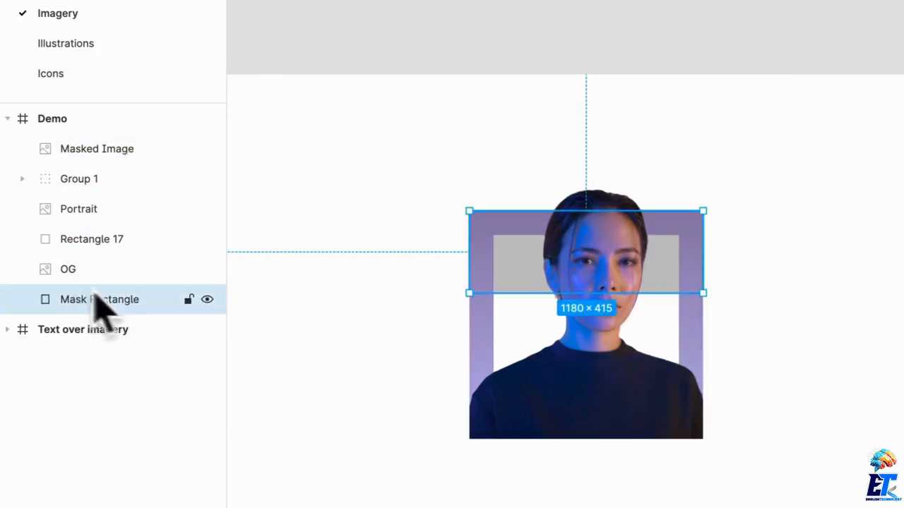
left_click(584, 365, "shift")
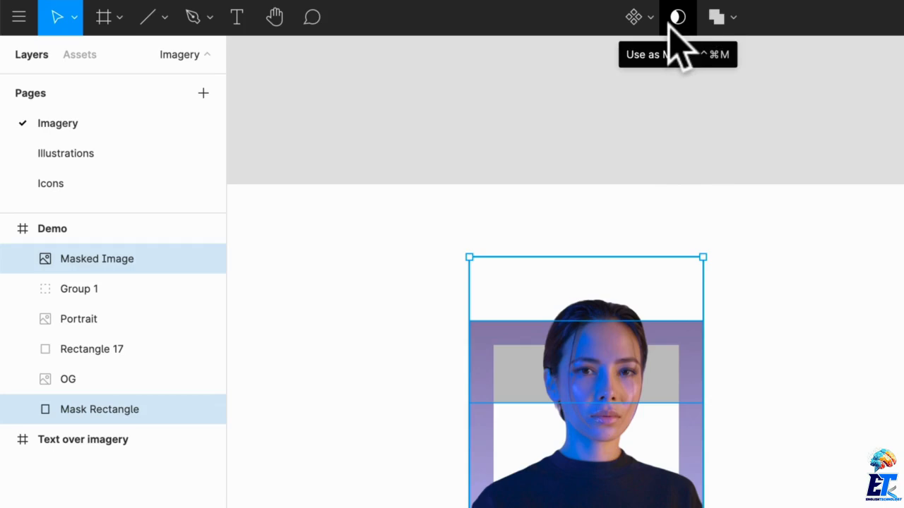
left_click(671, 28)
left_click(856, 391)
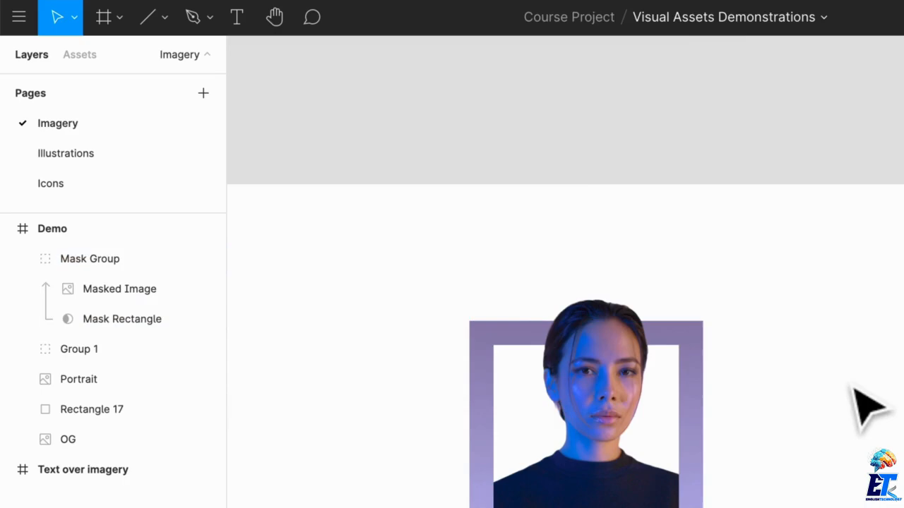
Examine the masked portrait next to the other portrait compositions in the Demo frame.
scroll(861, 387, "down", 3)
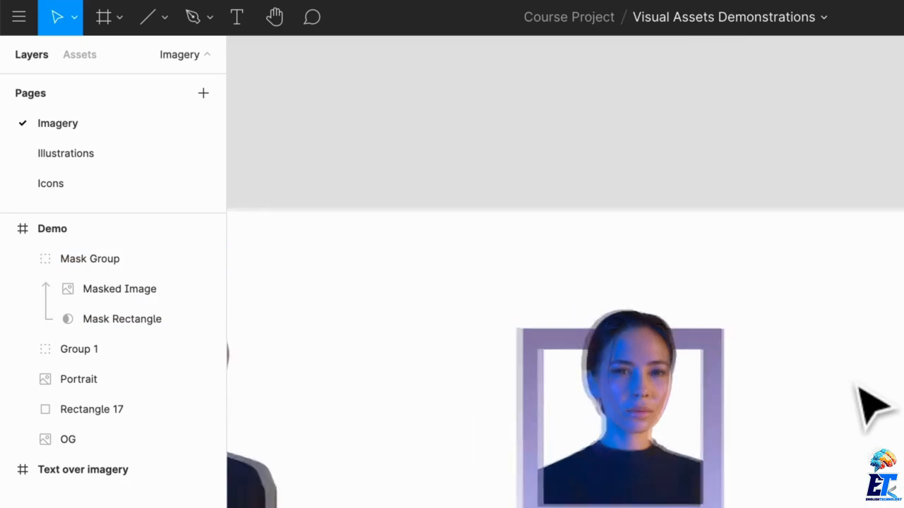
scroll(861, 387, "left", 3)
scroll(353, 296, "right", 5)
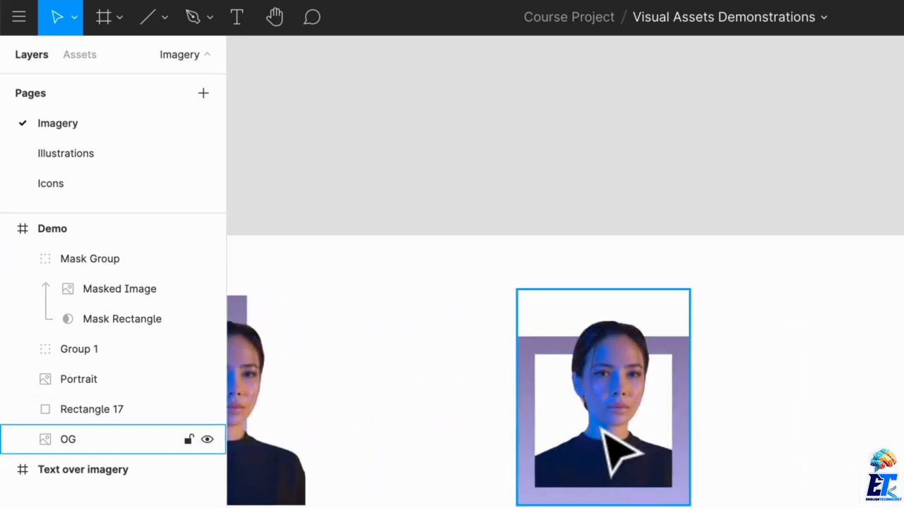
scroll(615, 452, "right", 6)
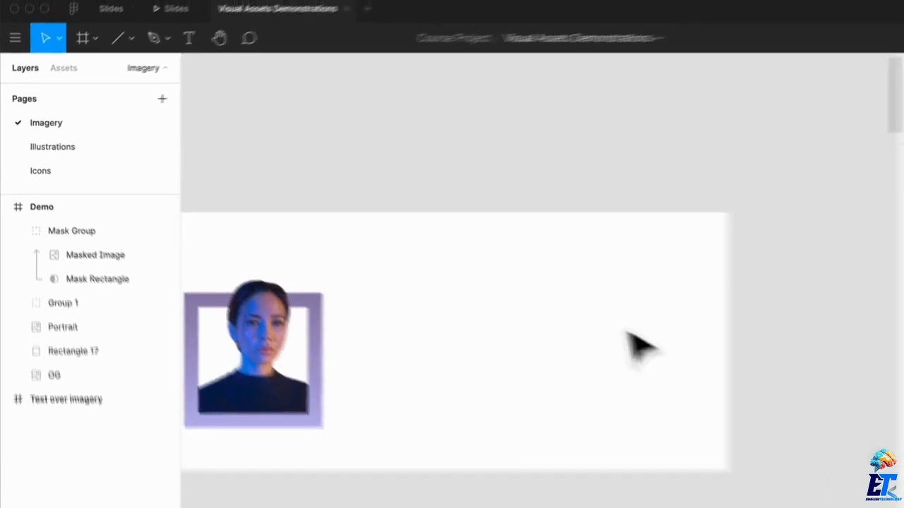
scroll(636, 409, "down", 3)
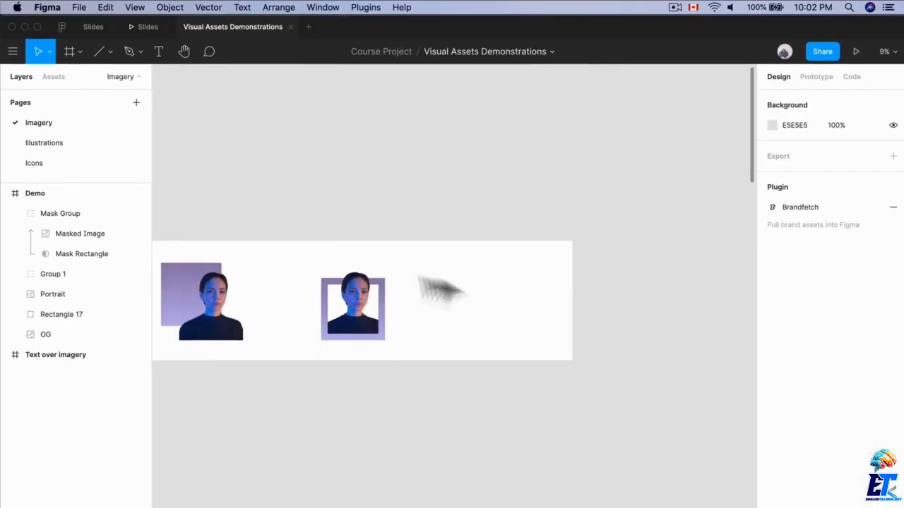
scroll(586, 371, "left", 4)
scroll(275, 240, "left", 3)
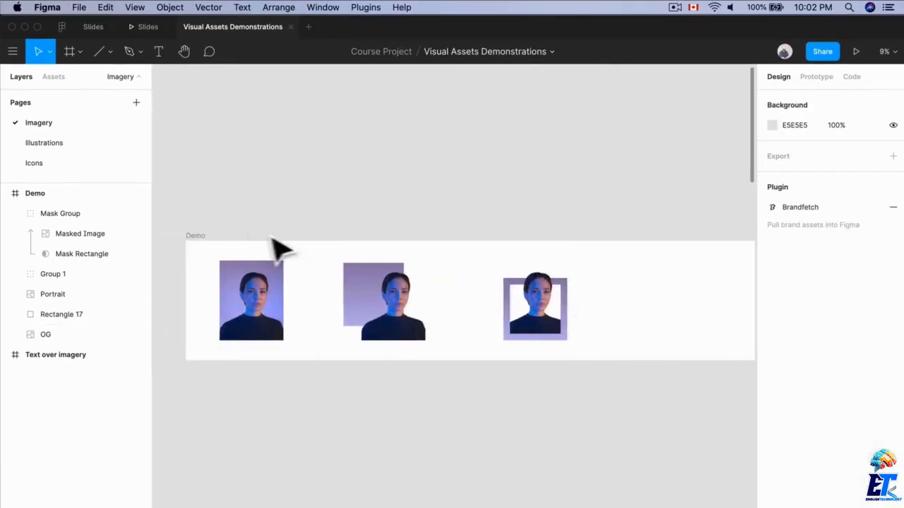
left_click(198, 236)
scroll(538, 280, "right", 3)
left_click(484, 201)
Draw a wide new frame of 10954 × 1423 on the empty canvas above the Demo frame.
scroll(452, 195, "up", 1)
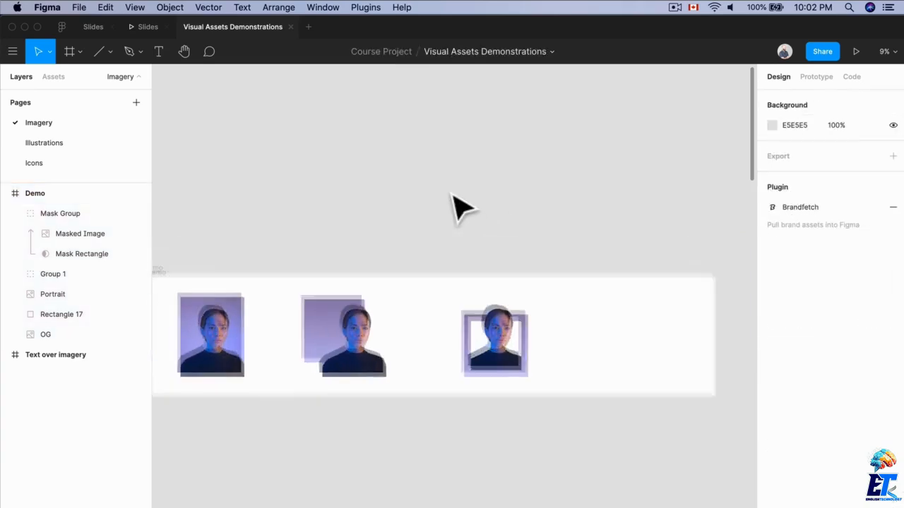
scroll(452, 205, "up", 3)
key("f")
left_click_drag(209, 149, 478, 286)
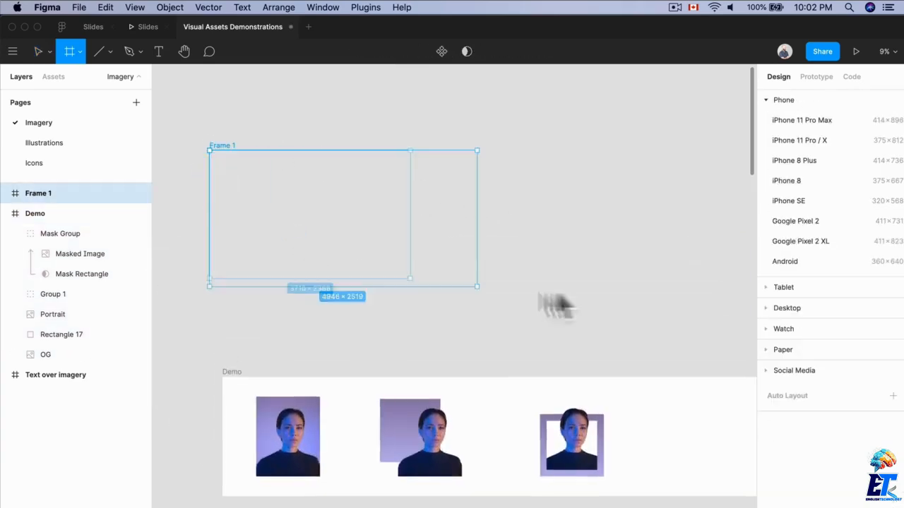
left_click_drag(558, 305, 641, 233)
scroll(363, 260, "left", 3)
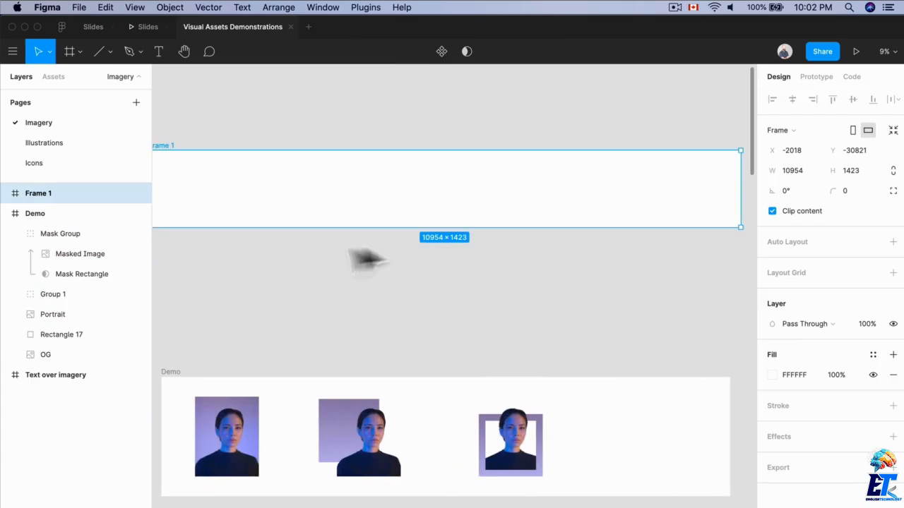
left_click(276, 260)
Rename the new frame as Demo 2.
scroll(339, 216, "left", 3)
scroll(339, 216, "up", 3)
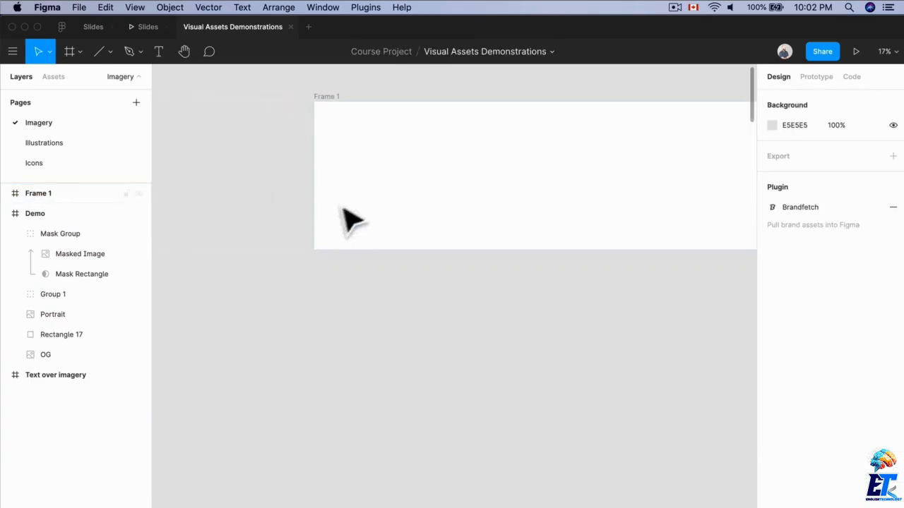
left_click(353, 219)
key("super+r")
type("Demo ")
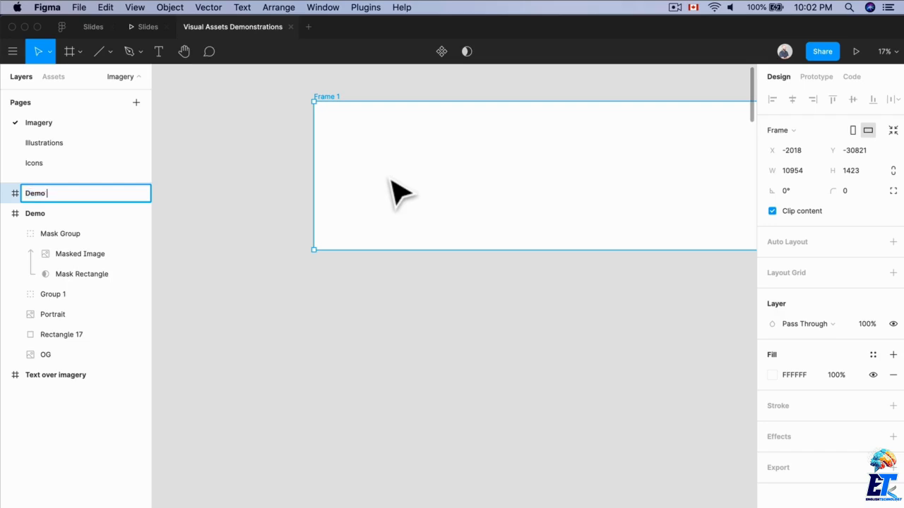
type("2")
key("Return")
left_click(414, 357)
scroll(414, 358, "right", 2)
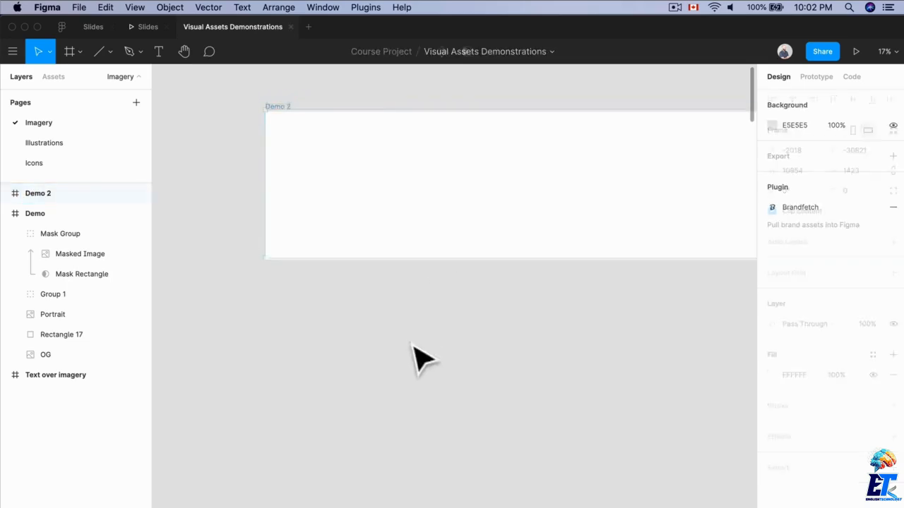
Search for "ps4" photos with the Unsplash plugin.
left_click(365, 7)
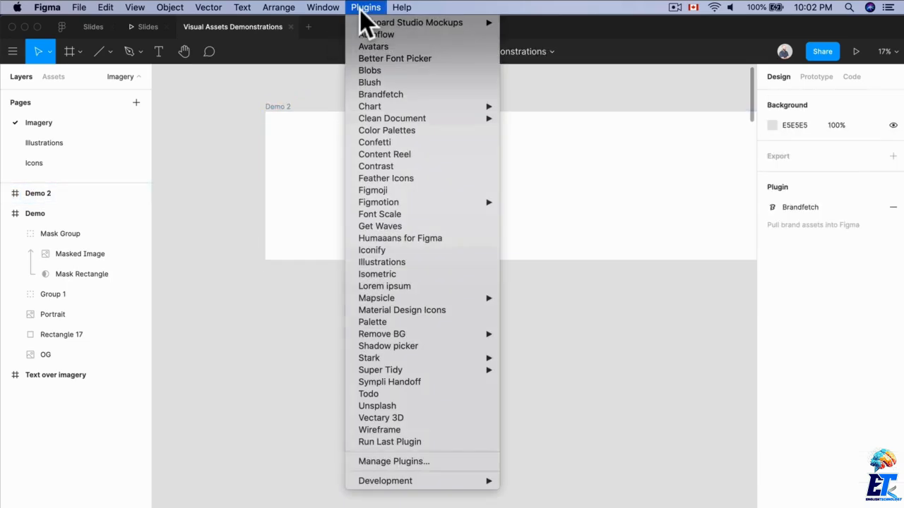
left_click(409, 418)
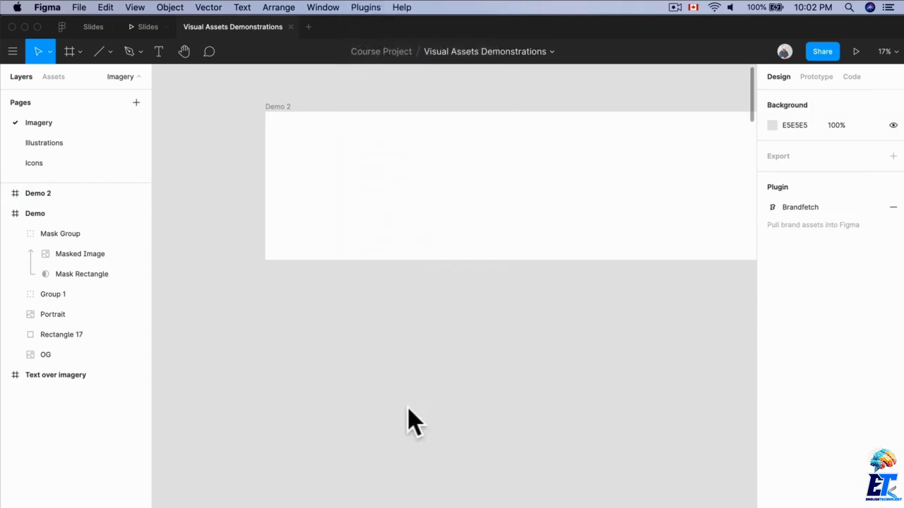
left_click(256, 106)
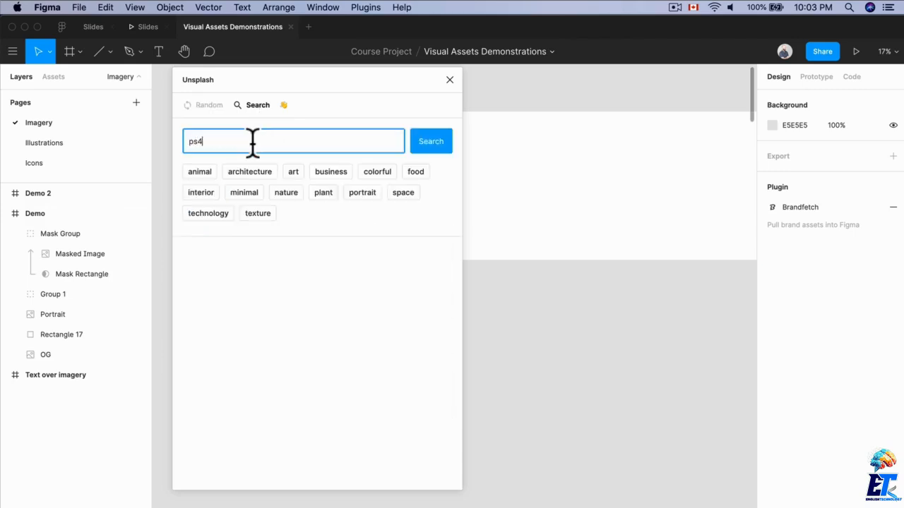
type("ps4")
key("Return")
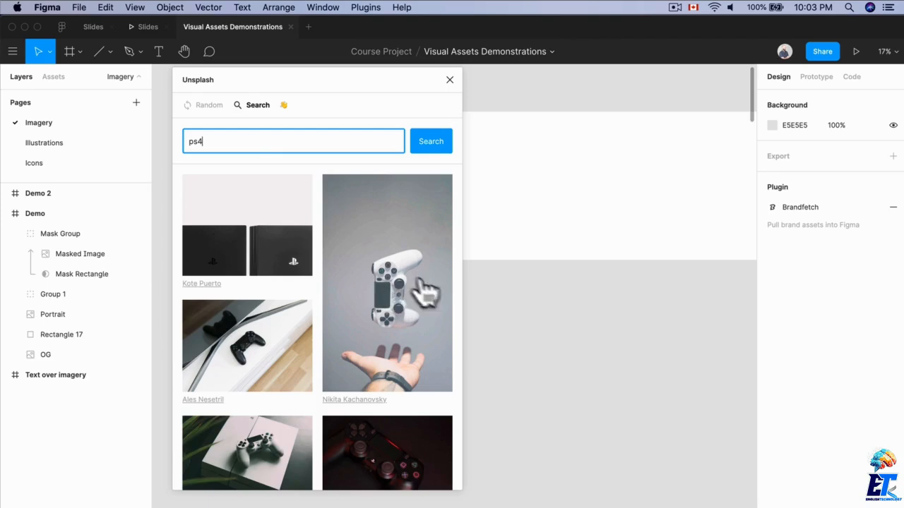
Insert the Unsplash photo of a white controller floating above a hand and place it inside the Demo 2 frame.
scroll(410, 289, "down", 2)
left_click_drag(406, 282, 611, 259)
left_click(308, 471)
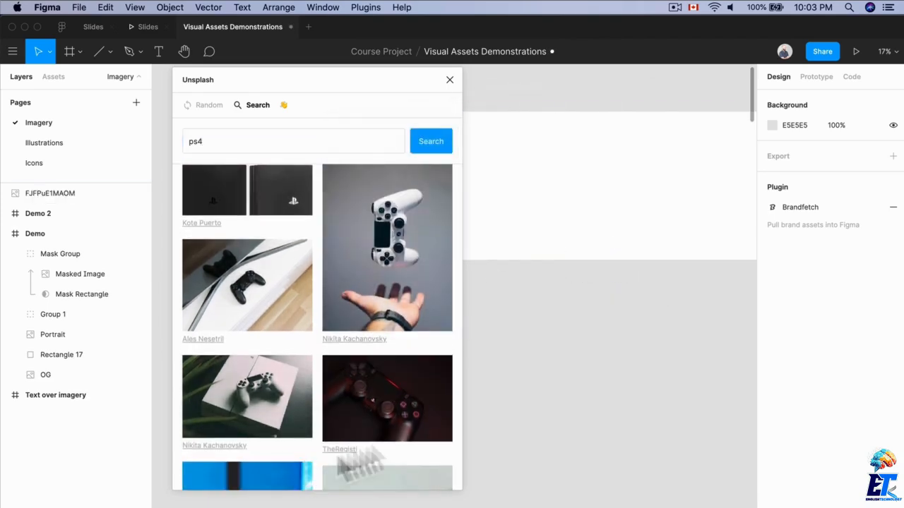
left_click(450, 80)
left_click_drag(452, 336, 383, 202)
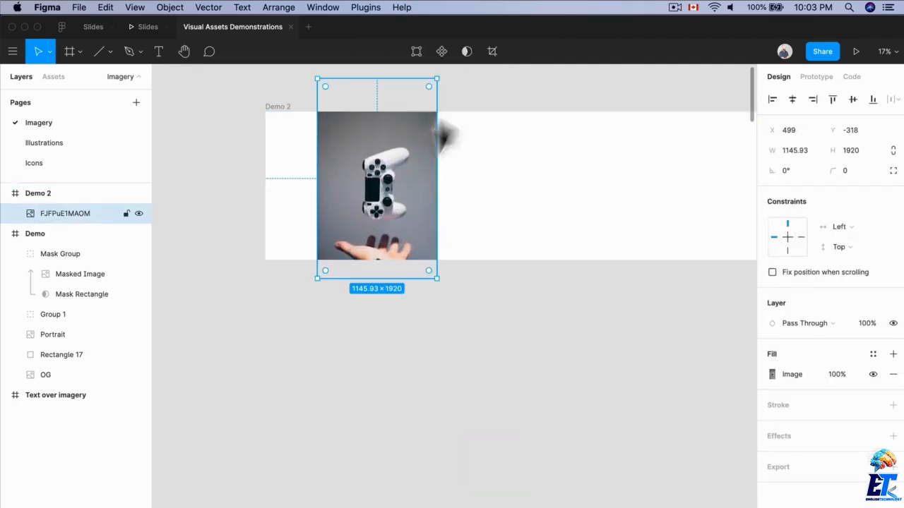
Scale the controller photo proportionally about its centre to 606 × 1014 and rotate it to -90°.
left_click_drag(431, 80, 409, 144)
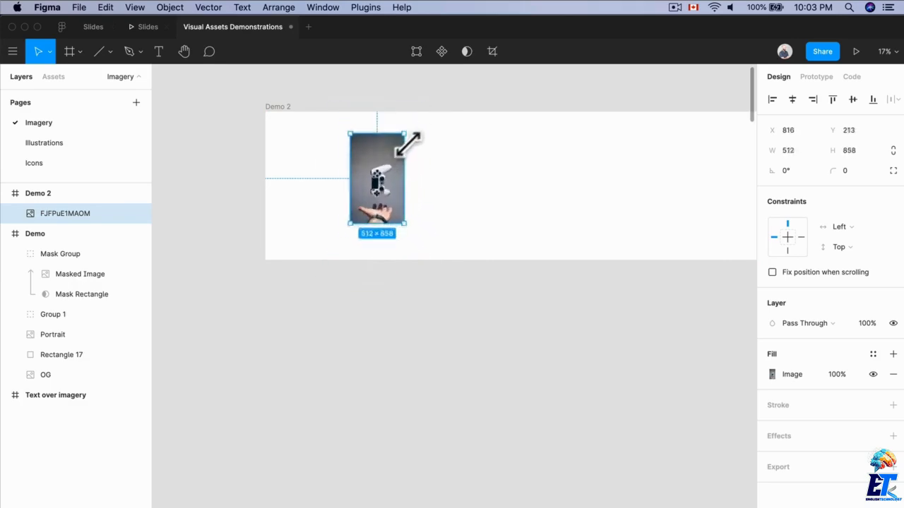
left_click_drag(433, 115, 399, 165)
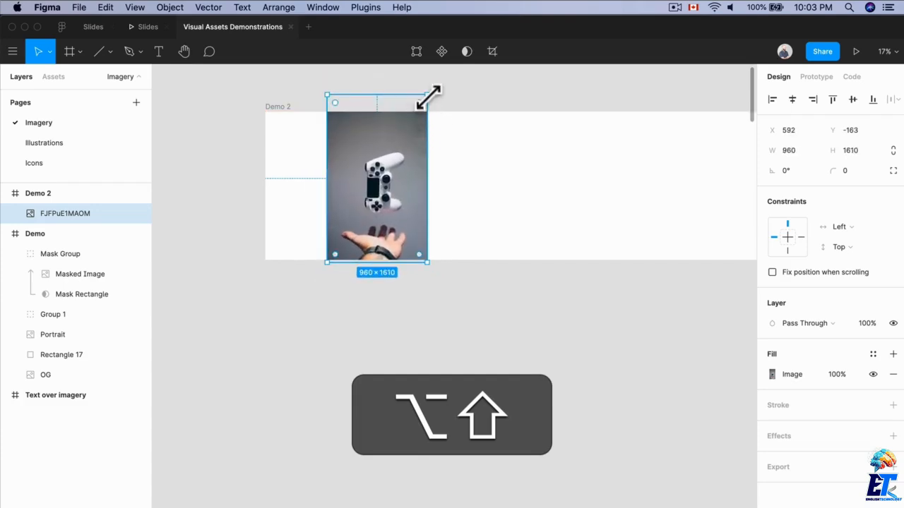
left_click_drag(428, 97, 408, 150)
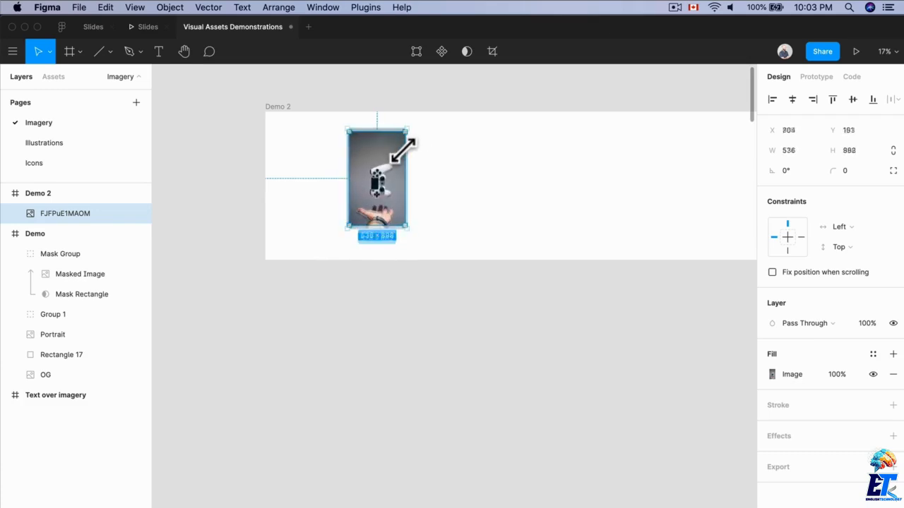
scroll(390, 165, "up", 5)
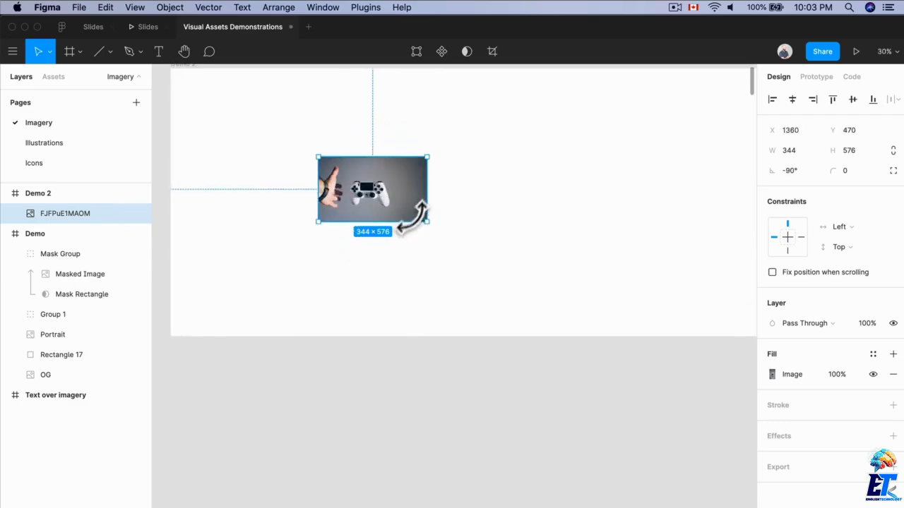
left_click_drag(429, 155, 470, 139)
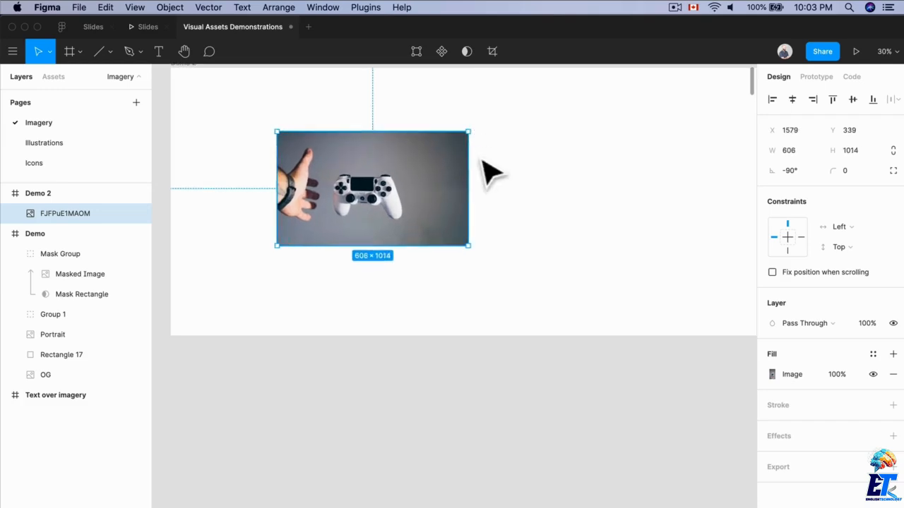
Duplicate the rotated controller photo beside the first one in Demo 2 and rename the original OG.
scroll(483, 162, "down", 3)
left_click_drag(415, 178, 553, 182)
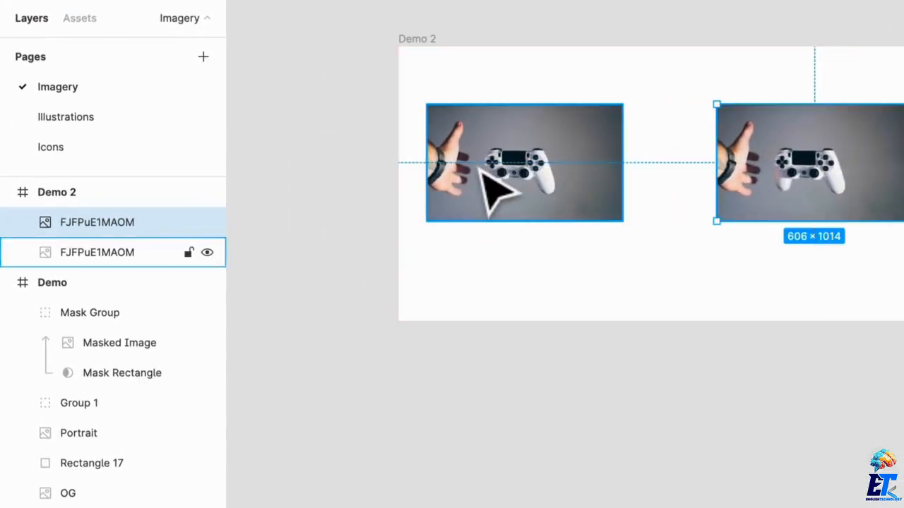
left_click(481, 171)
key("ctrl+r")
type("OG")
key("Return")
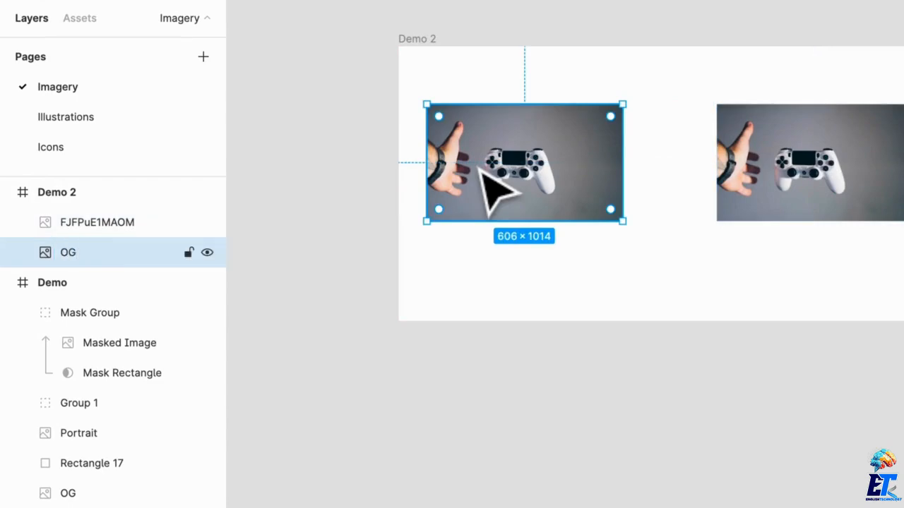
Rename the second controller photo in Demo 2 NEW OG and duplicate it beside itself.
left_click(784, 183)
key("ctrl+r")
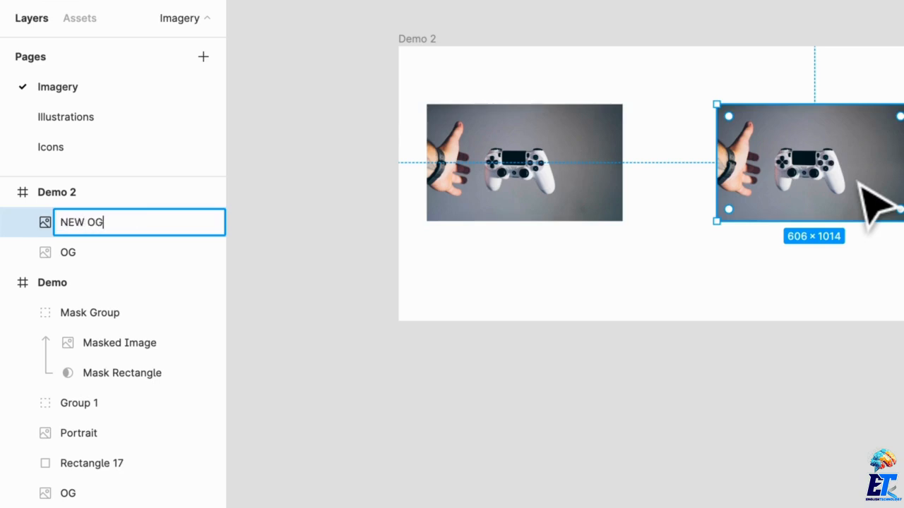
key("Return")
key("shift+2")
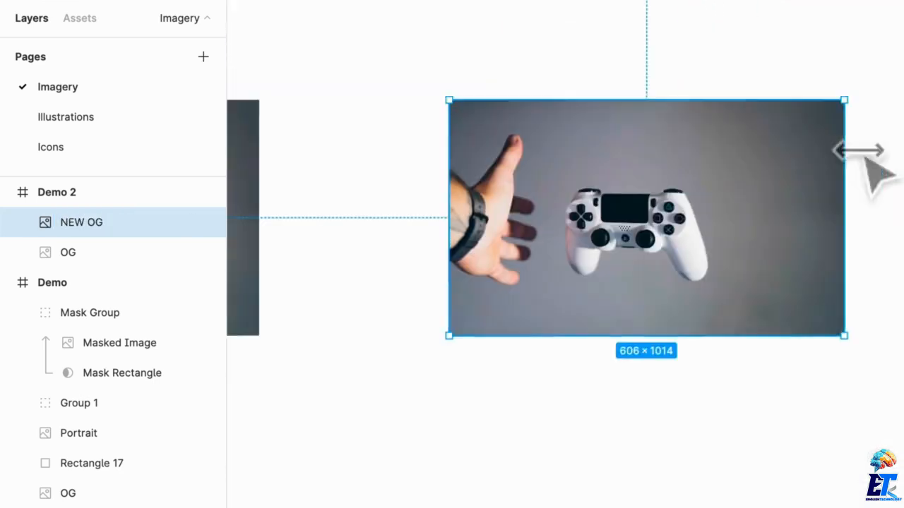
left_click_drag(695, 205, 798, 325)
scroll(536, 332, "left", 2)
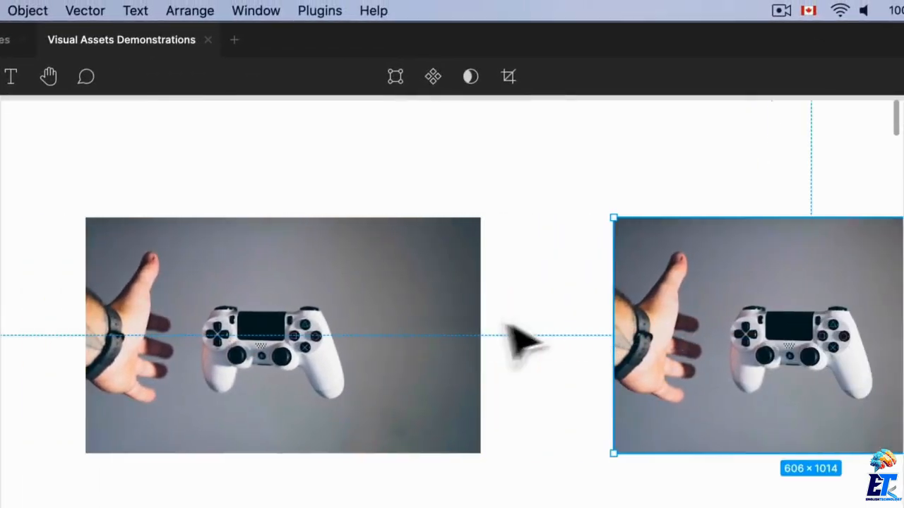
Remove the background of the middle NEW OG controller photo with the Remove BG plugin.
left_click(414, 346)
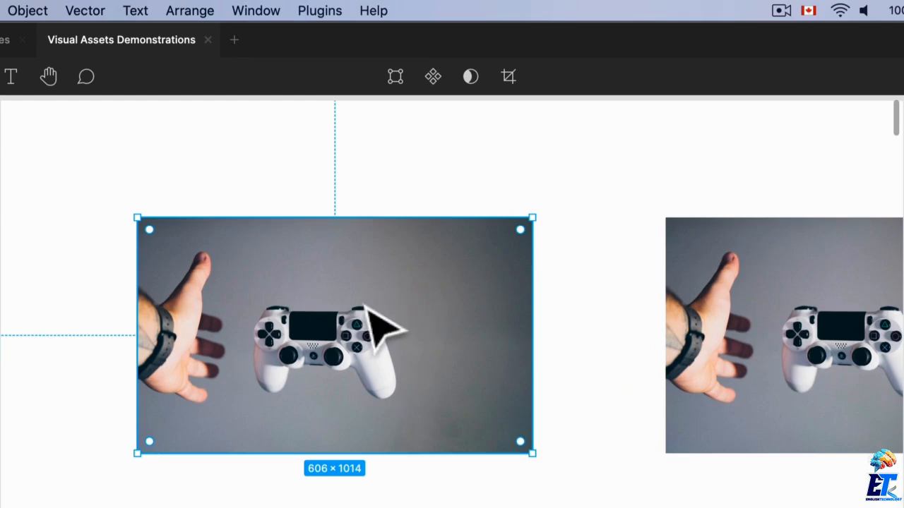
left_click(314, 11)
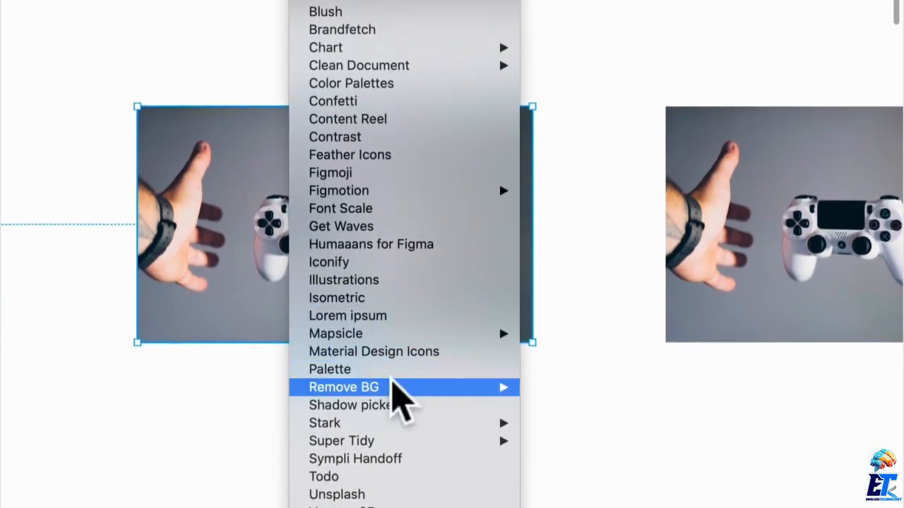
mouse_move(393, 387)
left_click(565, 393)
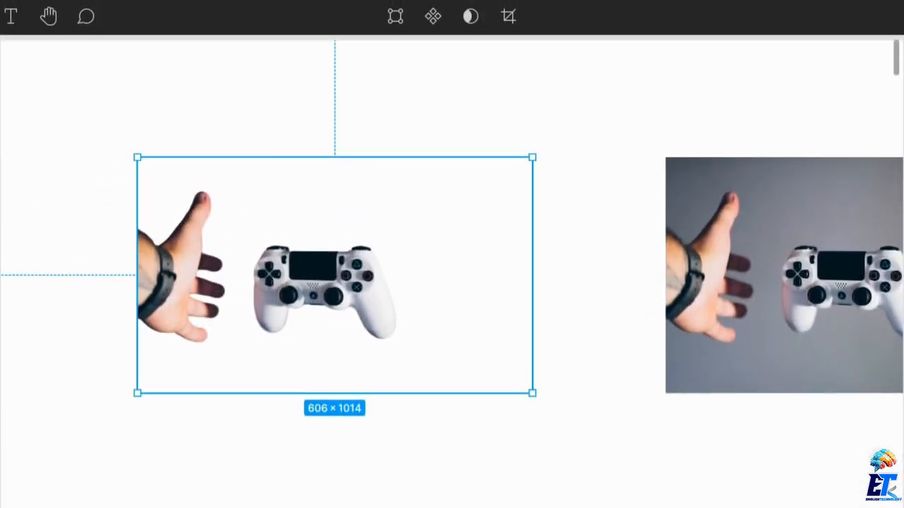
Crop the background-free photo tightly around the controller to about 296 × 421, cutting out the hand.
left_click(508, 15)
left_click_drag(527, 270, 405, 277)
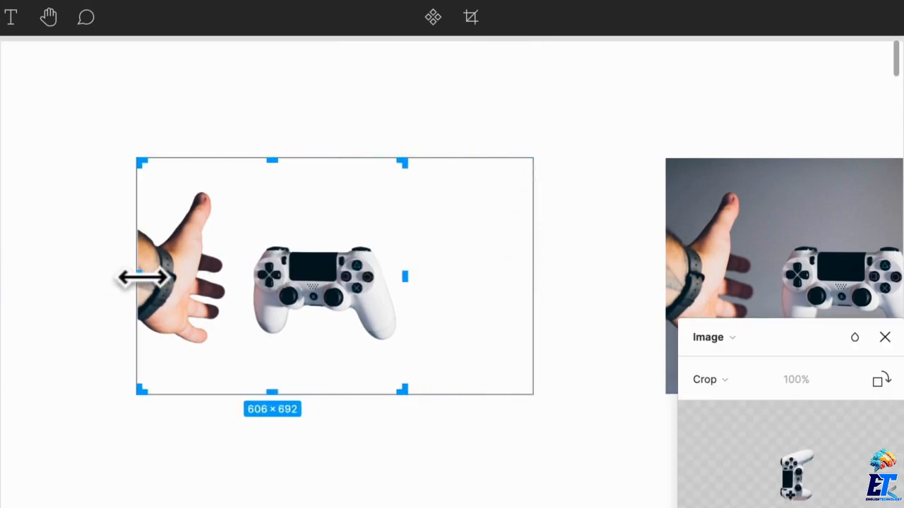
left_click_drag(144, 278, 246, 278)
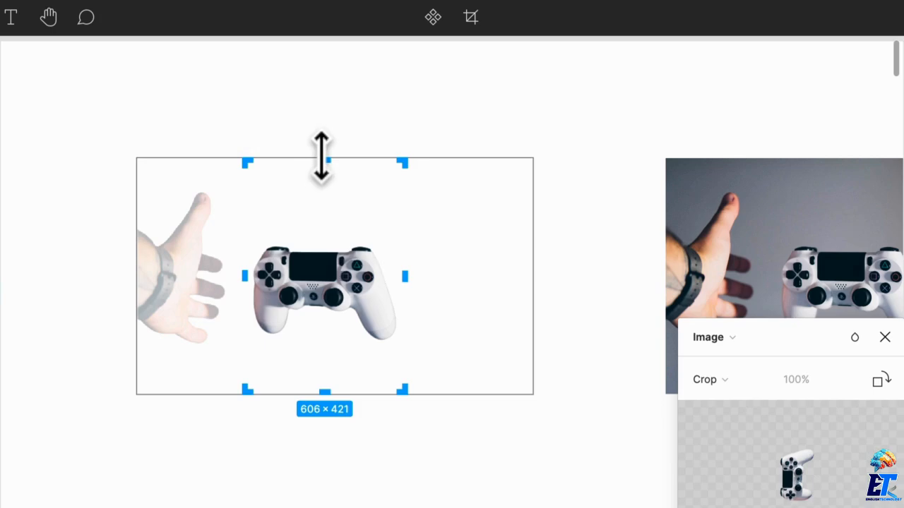
left_click_drag(322, 156, 321, 232)
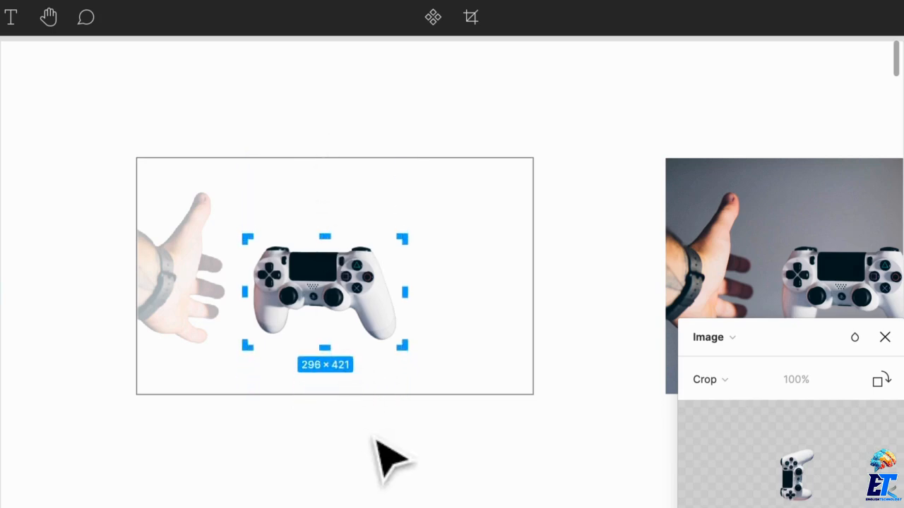
left_click(376, 440)
Move the cropped controller closer to the uncut NEW OG photo beside it.
scroll(376, 294, "up", 3)
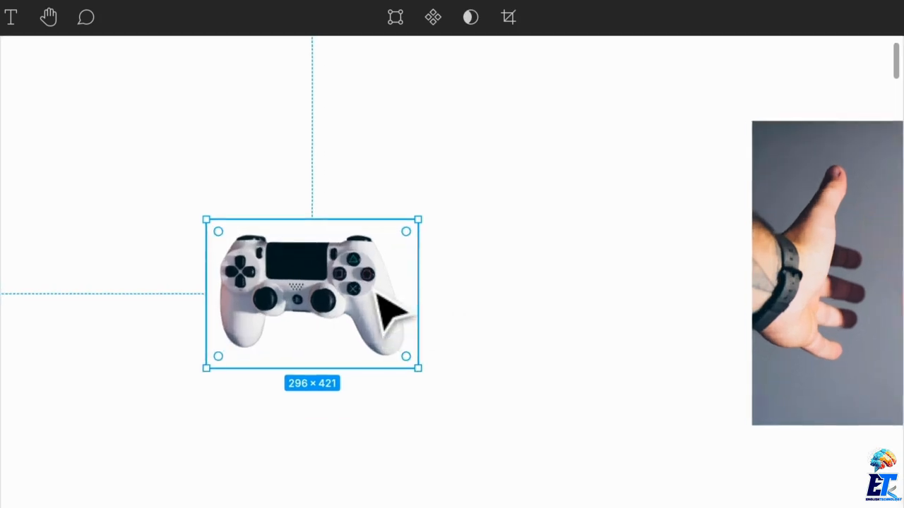
left_click_drag(379, 296, 497, 283)
scroll(417, 286, "up", 3)
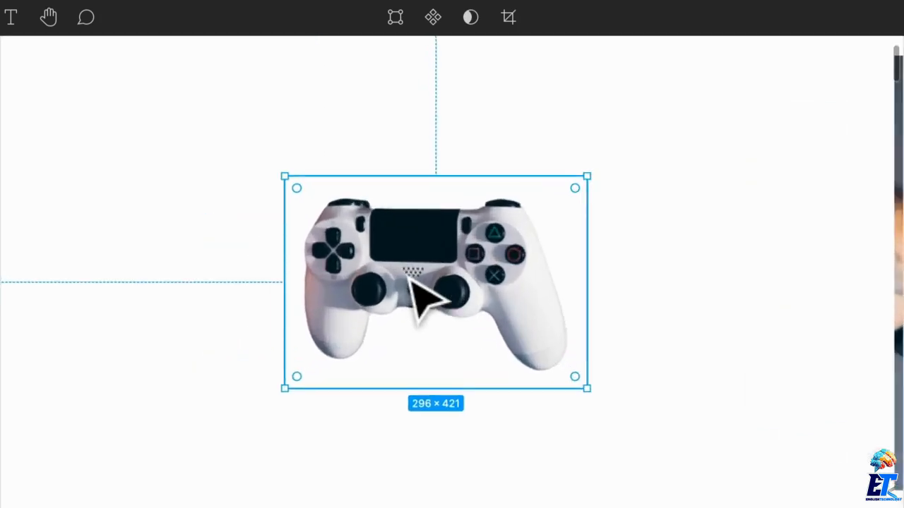
scroll(420, 295, "down", 3)
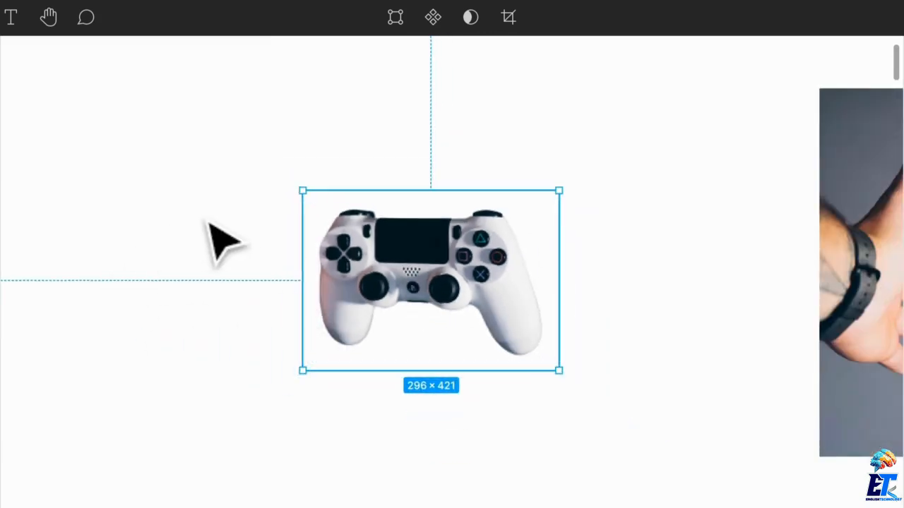
Draw a rectangle of about 886 × 381 around the cropped controller and send it to the back.
scroll(222, 242, "right", 3)
key("r")
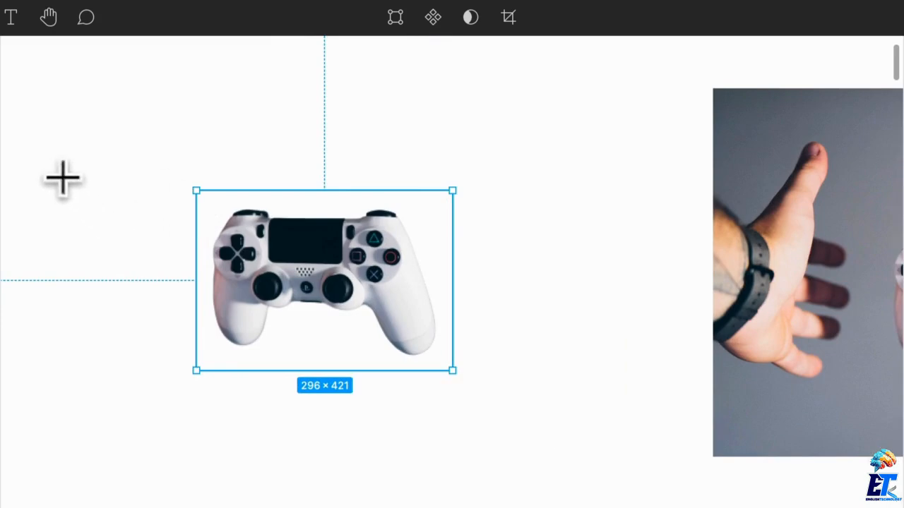
left_click_drag(62, 179, 601, 407)
right_click(396, 279)
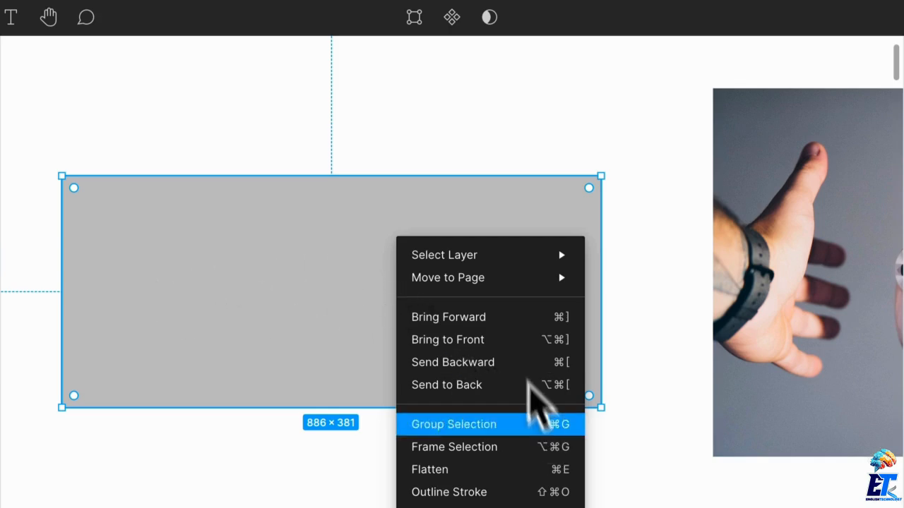
left_click(516, 385)
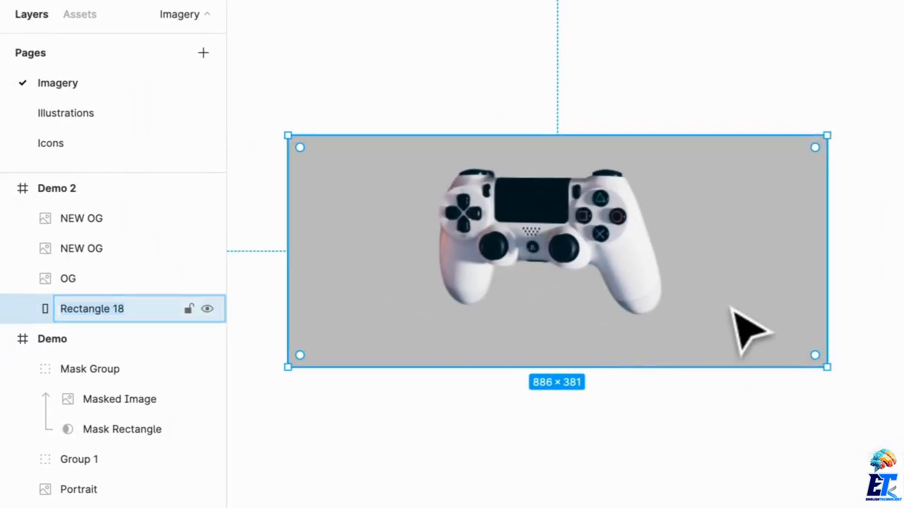
Rename the rectangle behind the controller BG.
key("ctrl+r")
type("BG")
key("Return")
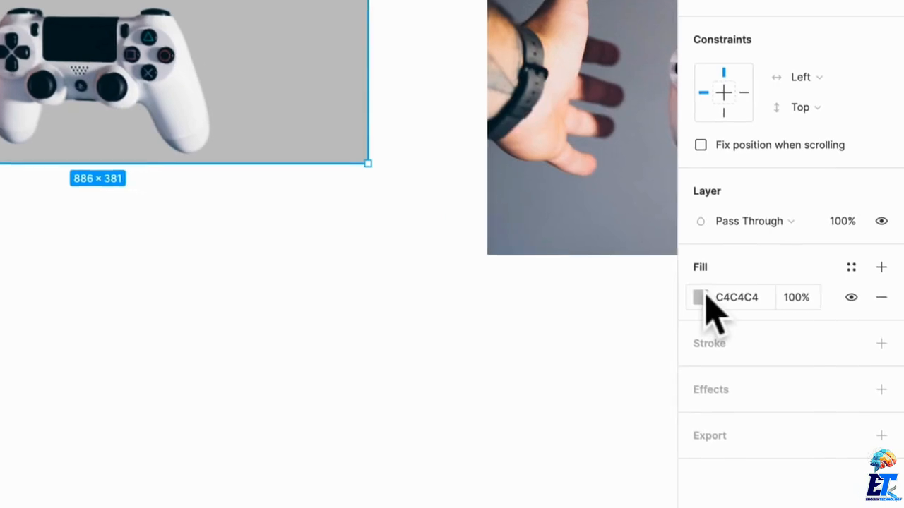
Change the BG rectangle's fill to a linear gradient and give its first colour stop a bright blue.
left_click(703, 299)
left_click(499, 95)
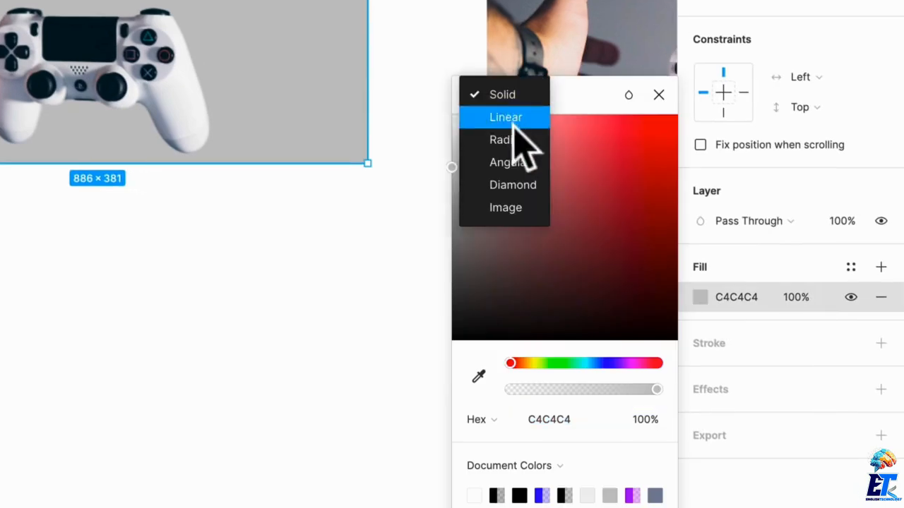
left_click(519, 118)
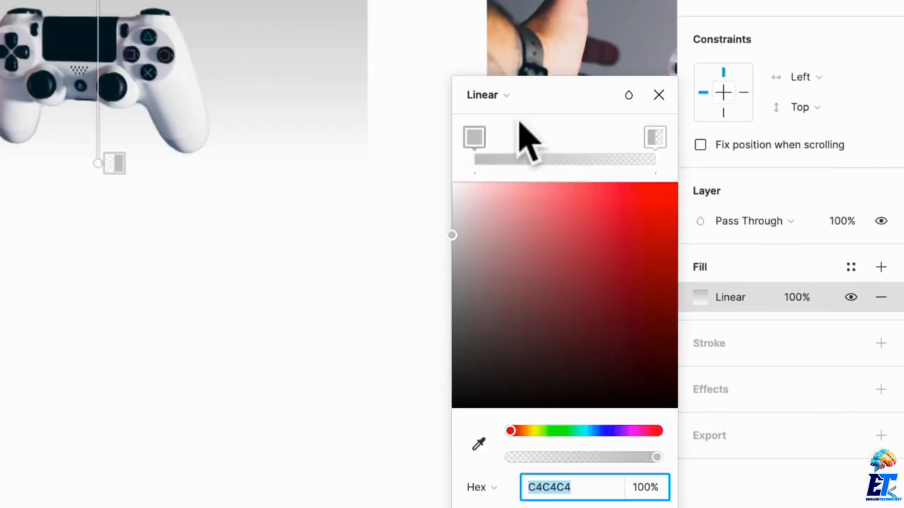
left_click(478, 141)
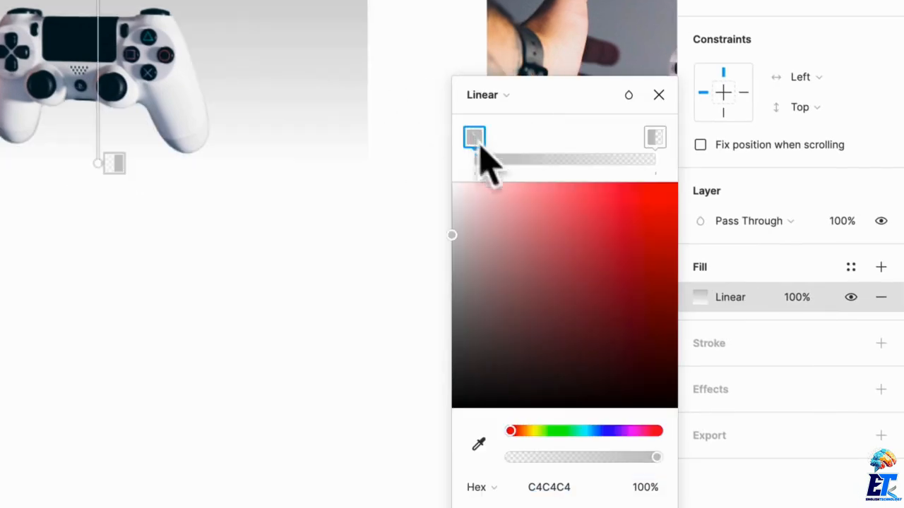
left_click(601, 430)
left_click(603, 212)
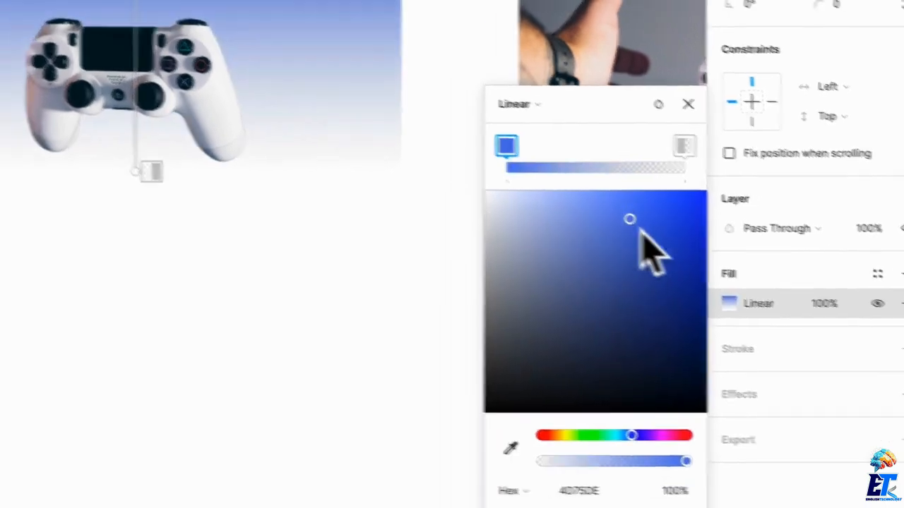
Make the gradient's end stop a fully opaque dark blue and centre the BG rectangle vertically behind the controller.
left_click(655, 137)
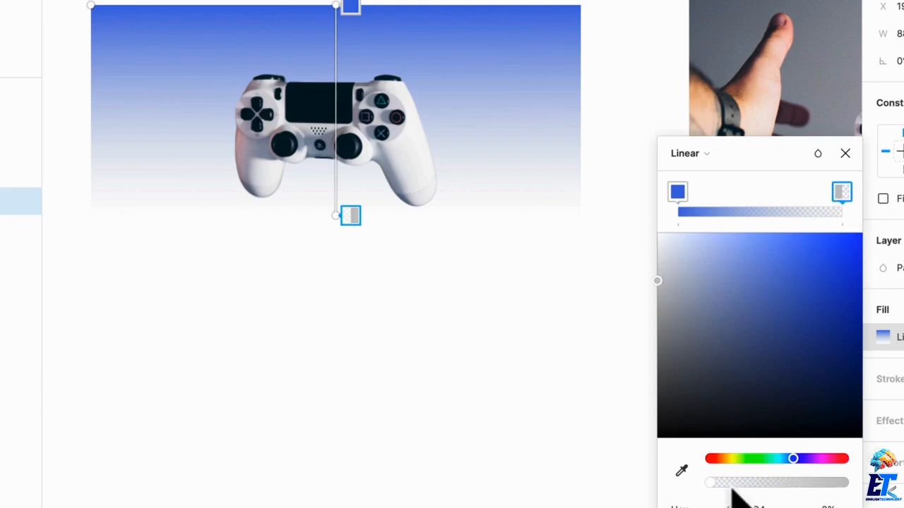
left_click_drag(710, 488, 854, 501)
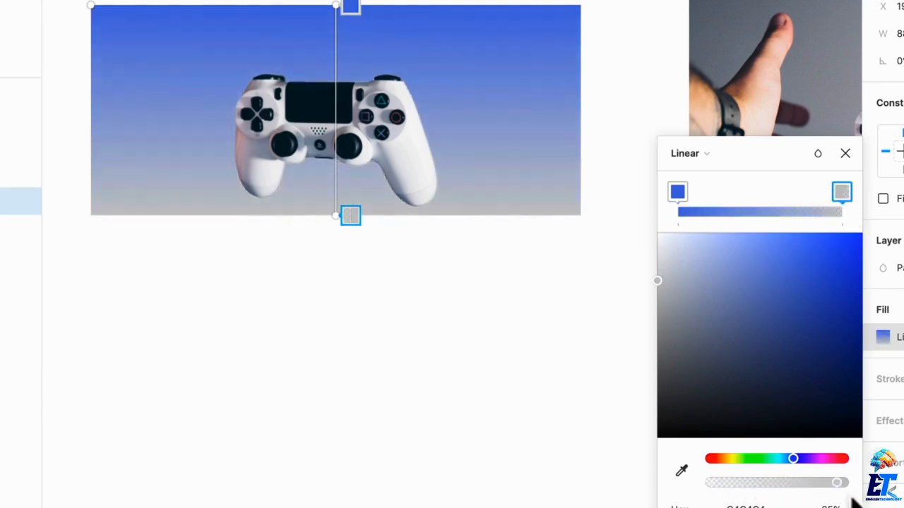
left_click_drag(714, 318, 833, 332)
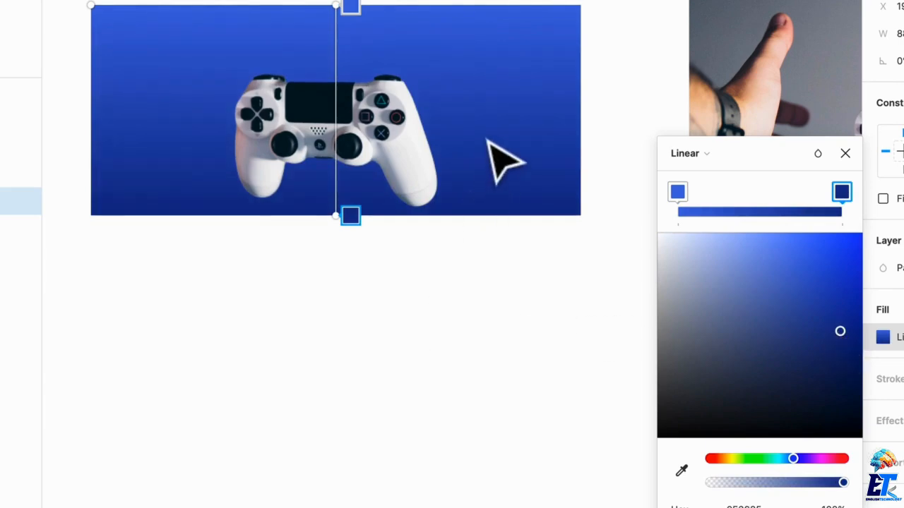
left_click(490, 338)
left_click_drag(504, 130, 503, 149)
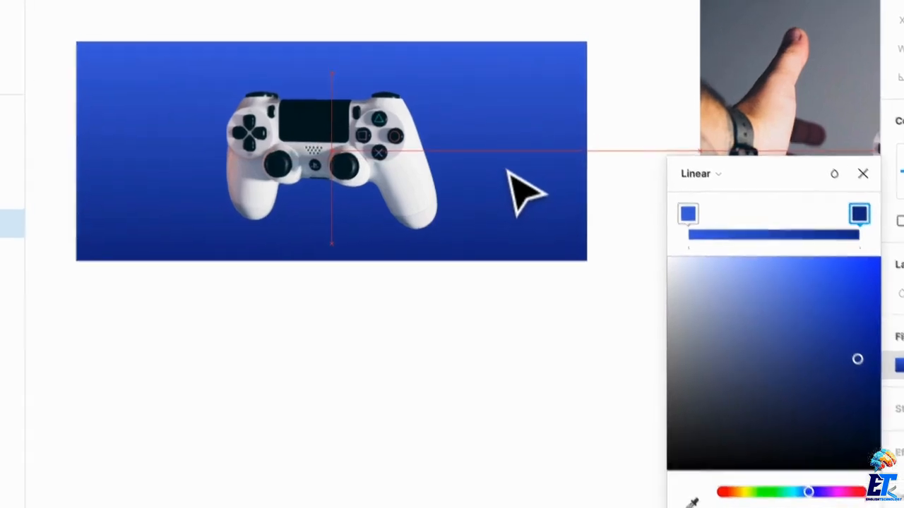
Delete the uncut NEW OG photo to the right of the blue BG rectangle.
scroll(503, 209, "down", 3)
scroll(503, 210, "right", 2)
left_click(583, 201)
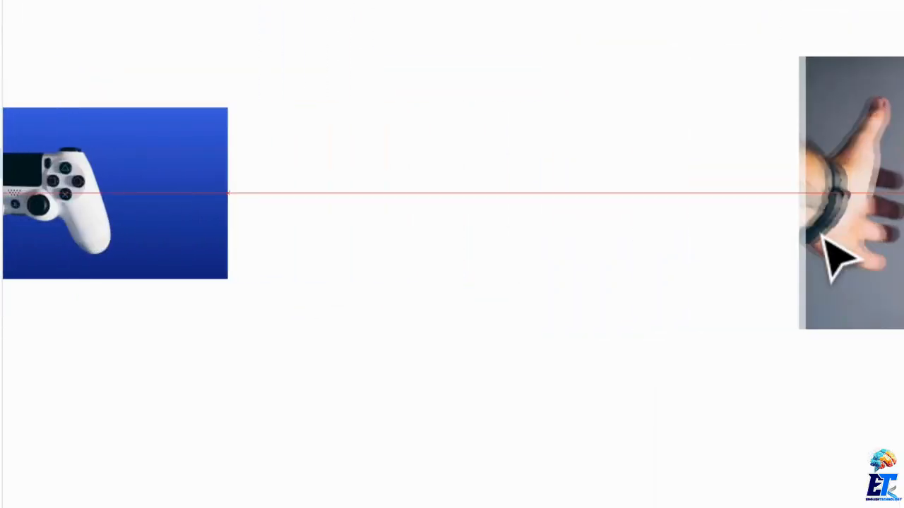
left_click(827, 254)
key("Delete")
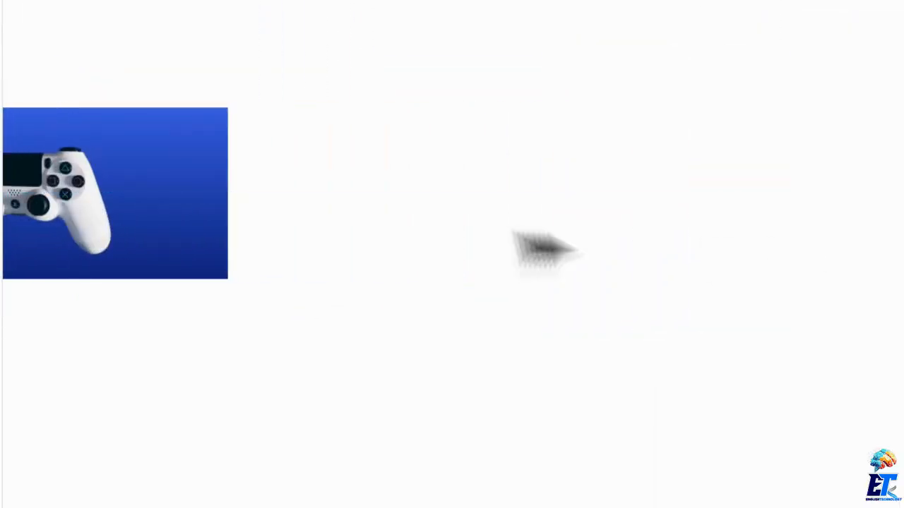
Resize the BG rectangle to about 648 × 431 so it frames the controller more closely.
left_click(343, 186)
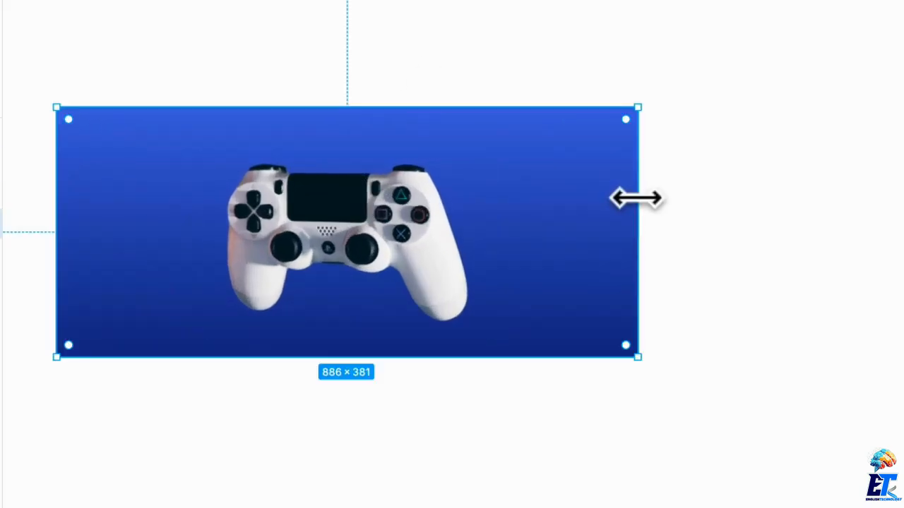
left_click_drag(636, 199, 563, 202)
left_click_drag(463, 107, 463, 89)
left_click_drag(563, 138, 549, 139)
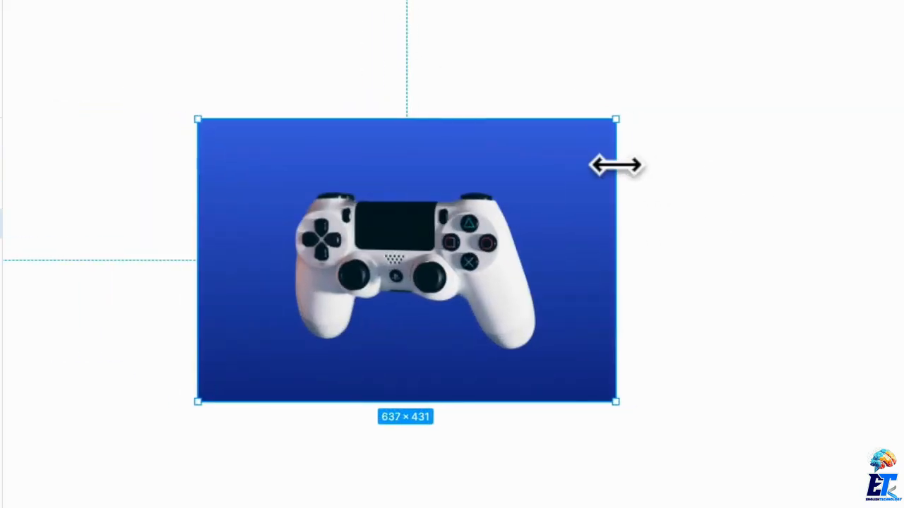
mouse_move(616, 165)
left_mouse_down()
mouse_move(636, 165)
mouse_move(619, 170)
left_mouse_up()
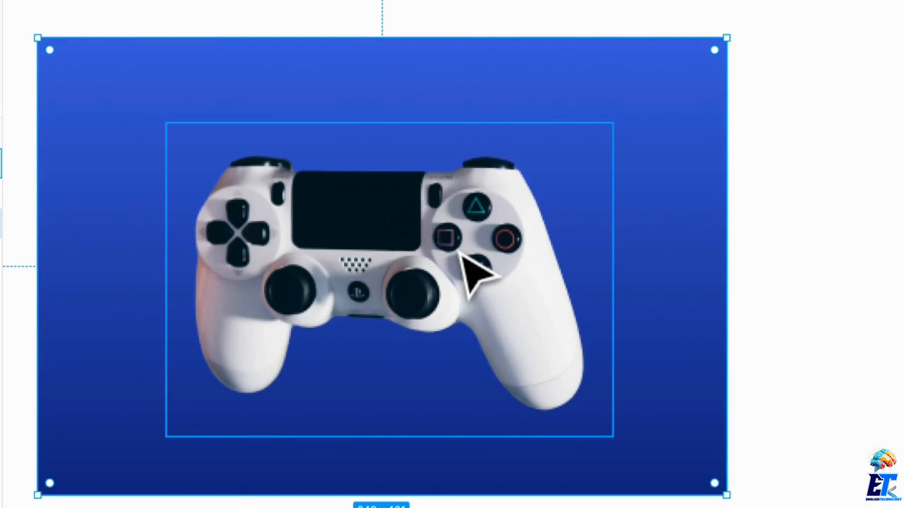
Add a drop shadow effect to the controller cutout and set its blur to 20.
left_click(462, 253)
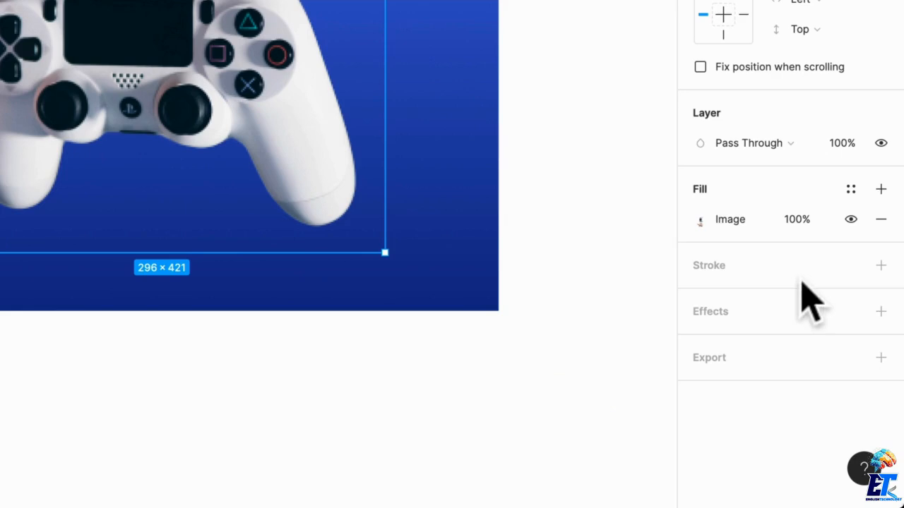
left_click(881, 312)
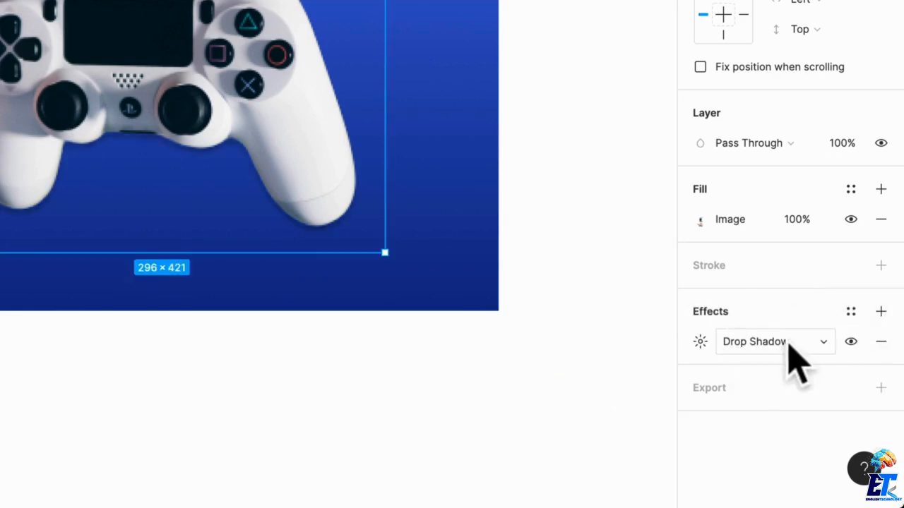
left_click(699, 342)
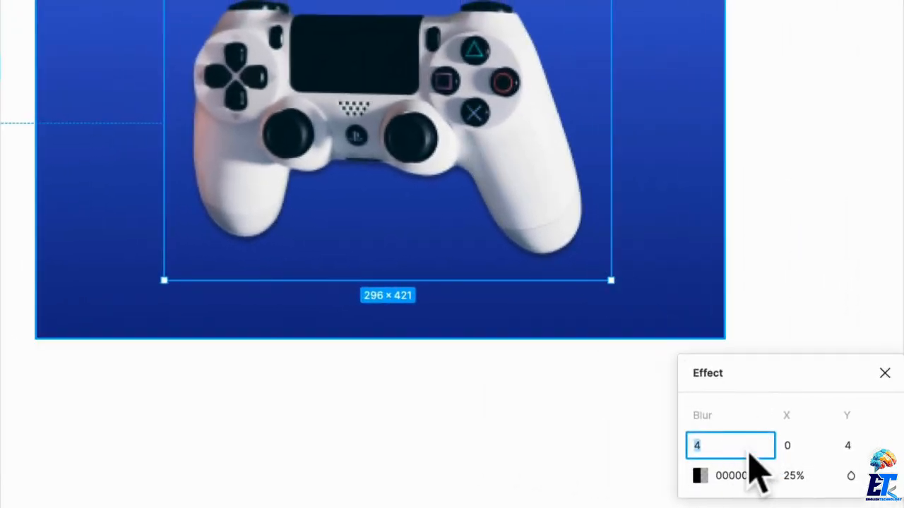
key("Return")
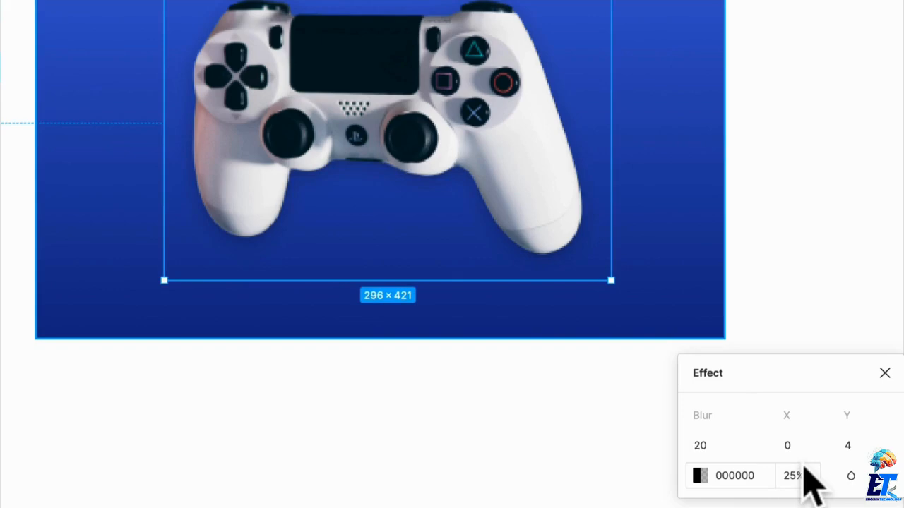
Set the controller's drop shadow to 100% opacity with a blur of 50.
left_click(805, 478)
type("100")
key("Return")
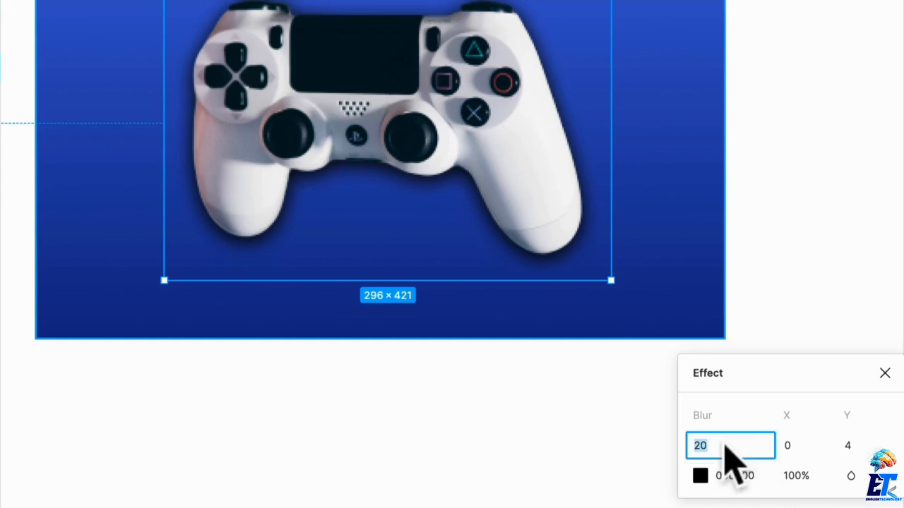
type("50")
key("Return")
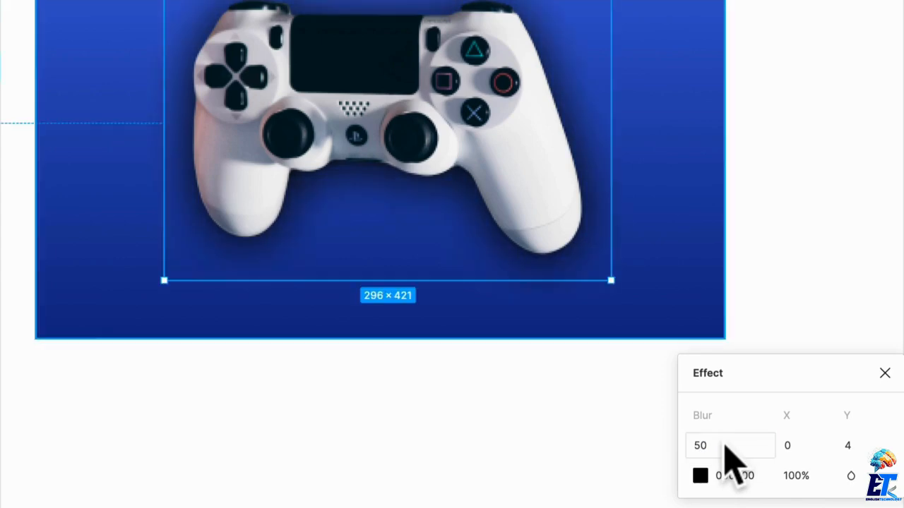
Reduce the blur of the controller's drop shadow to 40.
type("4")
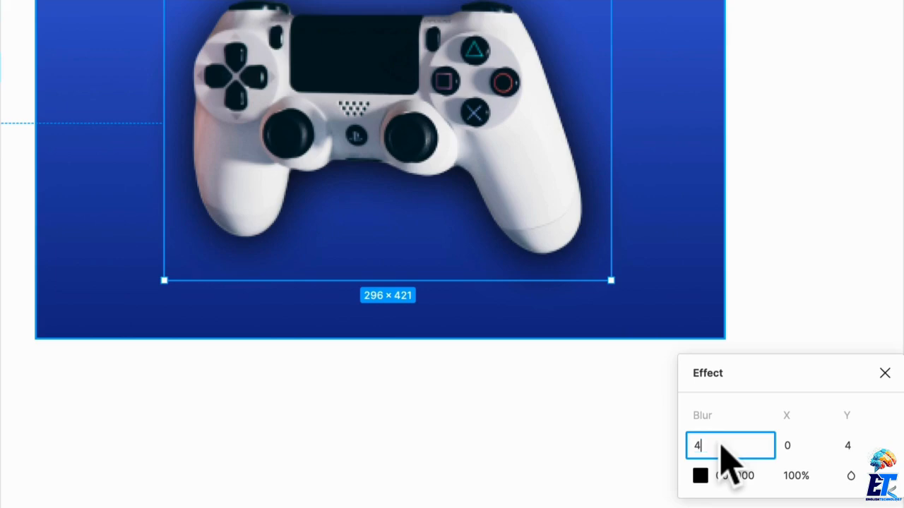
type("0")
key("Return")
Offset the controller's drop shadow to X -20 and Y 0.
left_click(863, 446)
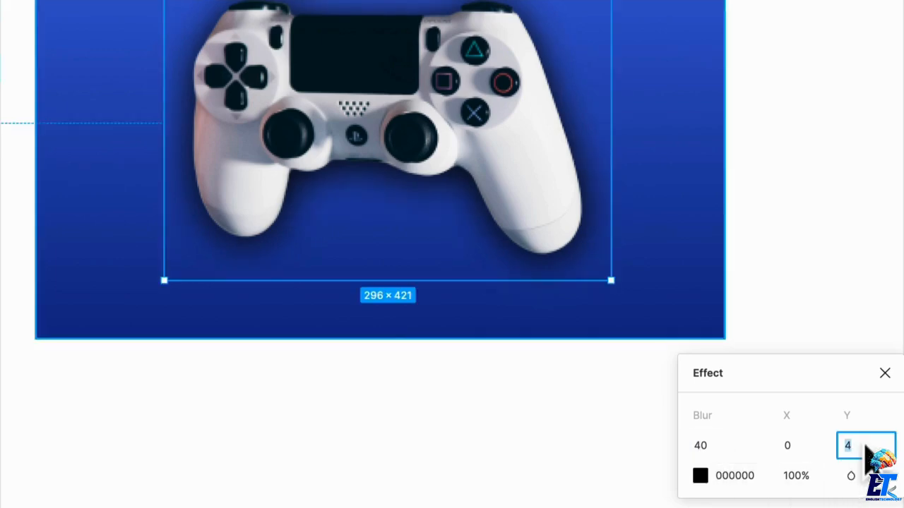
left_click(813, 446)
type("-10")
key("Return")
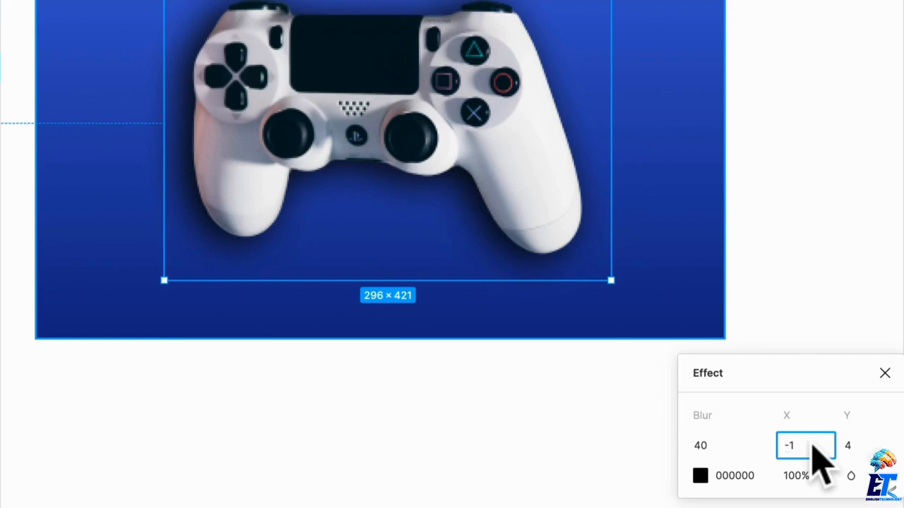
type("-20")
key("Return")
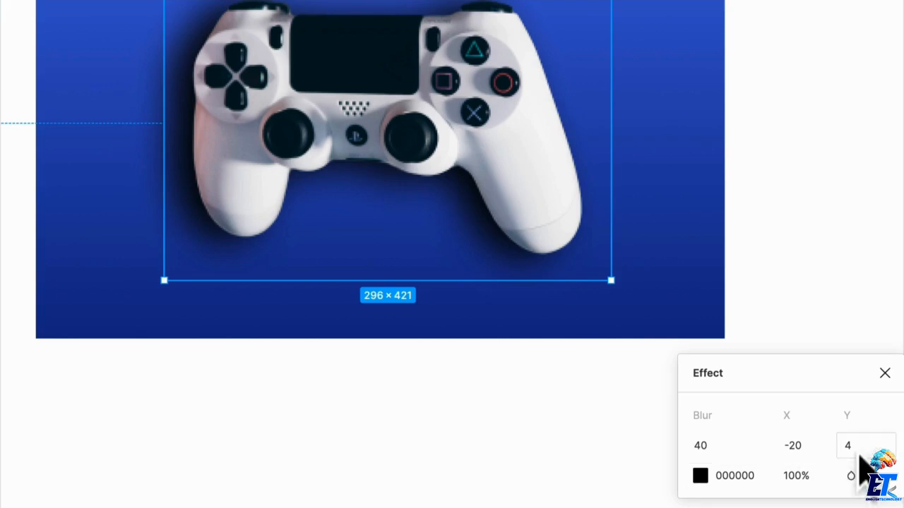
type("0")
key("Return")
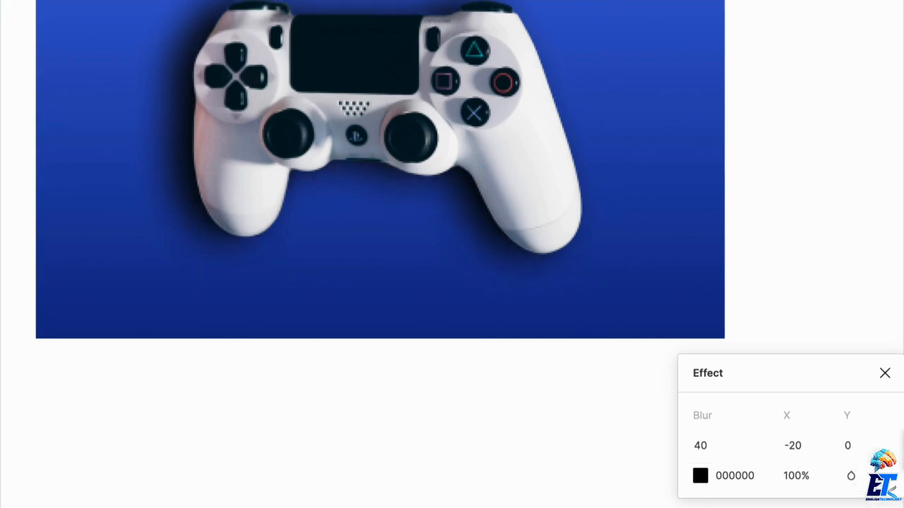
Soften the controller's drop shadow to a blur of 20 and 30% opacity.
left_click(803, 479)
type("50")
key("Return")
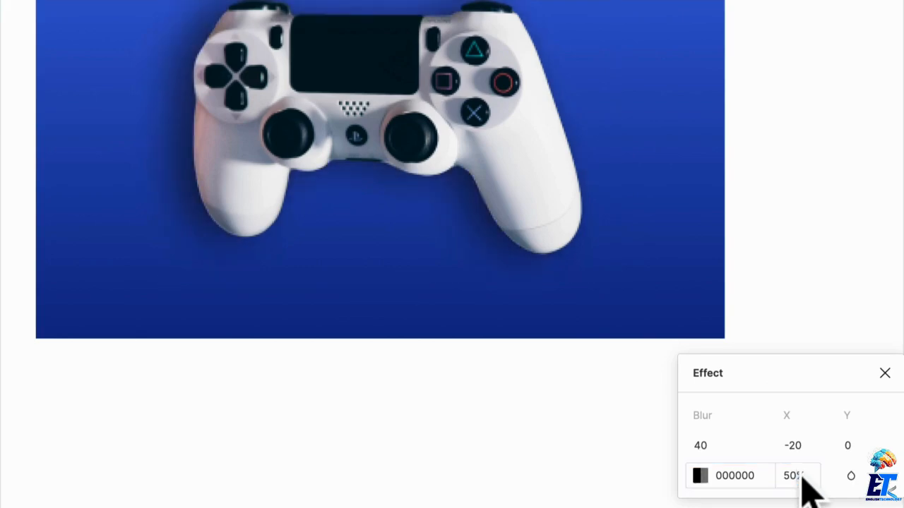
left_click(733, 447)
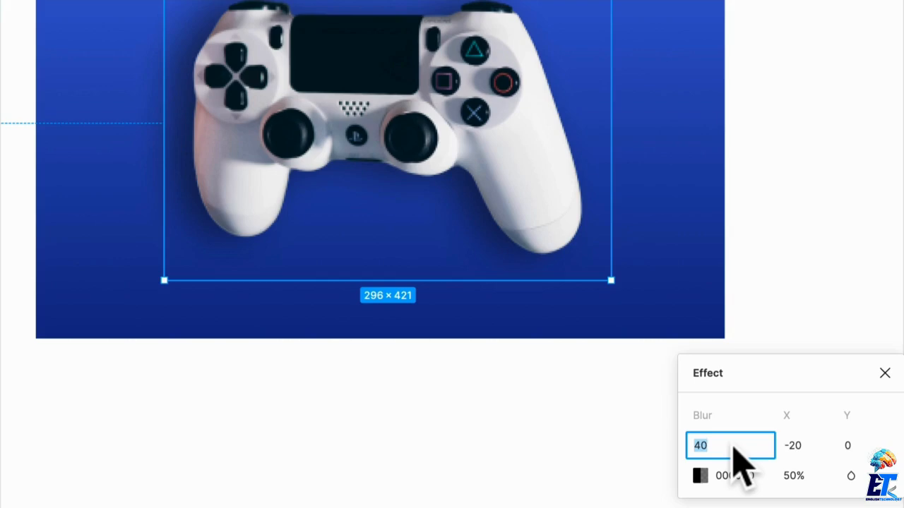
key("Return")
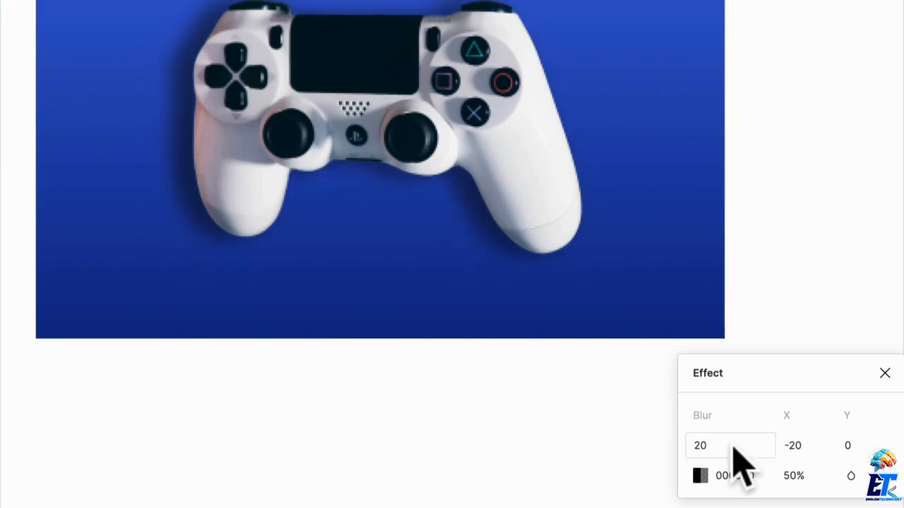
left_click(803, 478)
type("30")
key("Return")
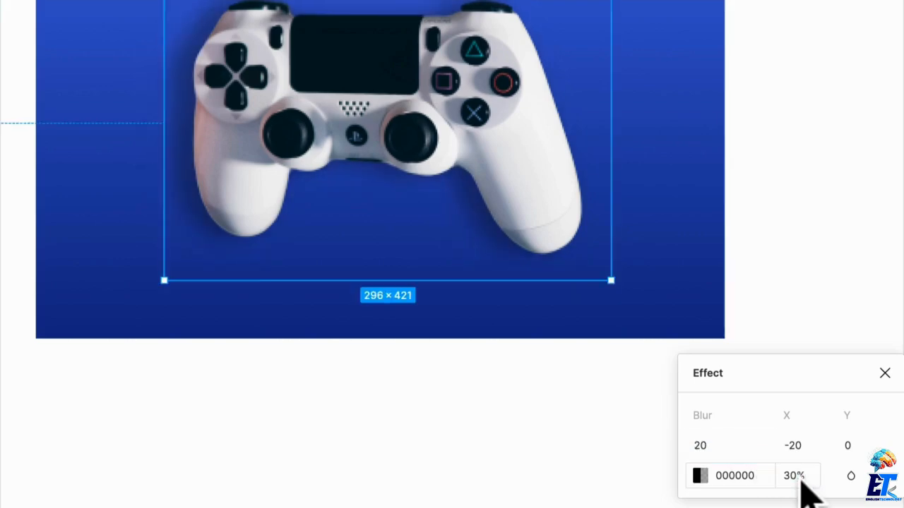
left_click(767, 222)
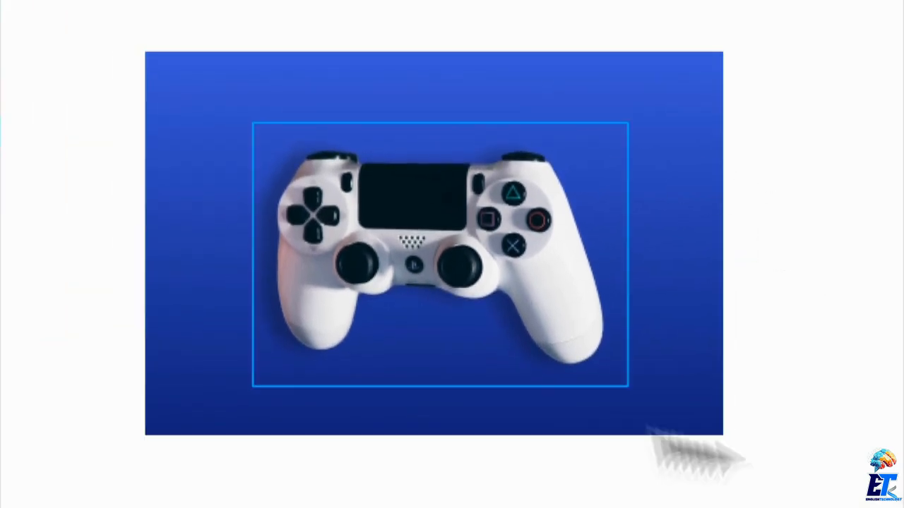
Reorient the BG rectangle's linear gradient to run nearly horizontally, with the dark end on the left and the light end on the right.
left_click(680, 134)
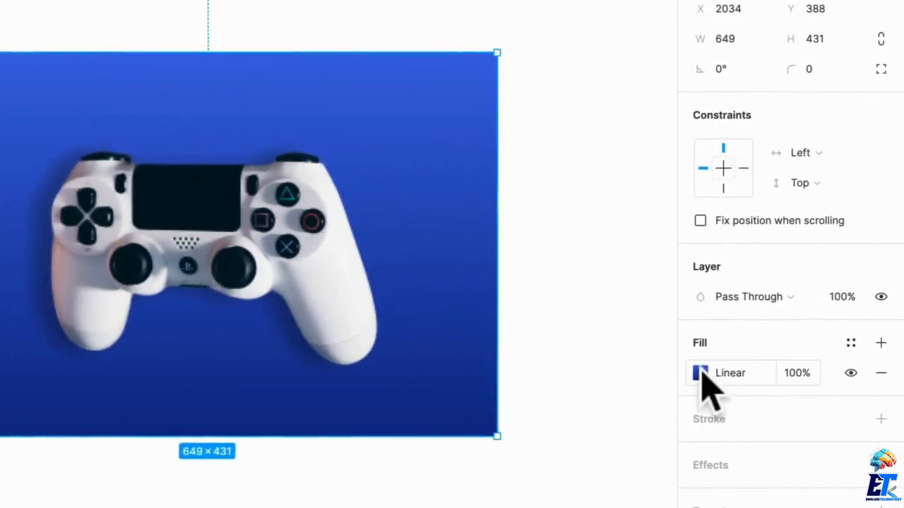
left_click(701, 373)
left_click_drag(211, 52, 485, 363)
mouse_move(219, 433)
left_mouse_down()
mouse_move(165, 362)
mouse_move(2, 283)
mouse_move(8, 296)
left_mouse_up()
scroll(8, 300, "right", 3)
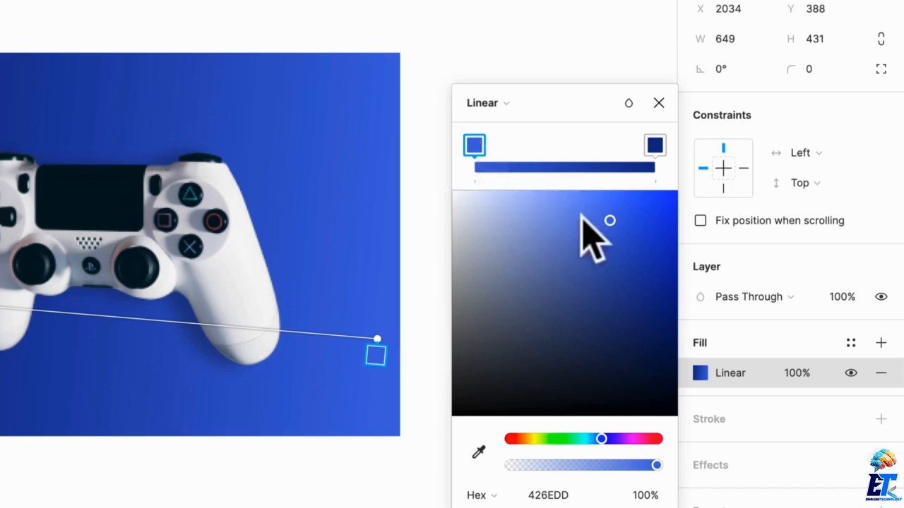
Recolour the BG gradient's light stop to about 547CE3 and its dark stop to 1440B1.
mouse_move(606, 212)
left_mouse_down()
mouse_move(584, 207)
mouse_move(597, 216)
left_mouse_up()
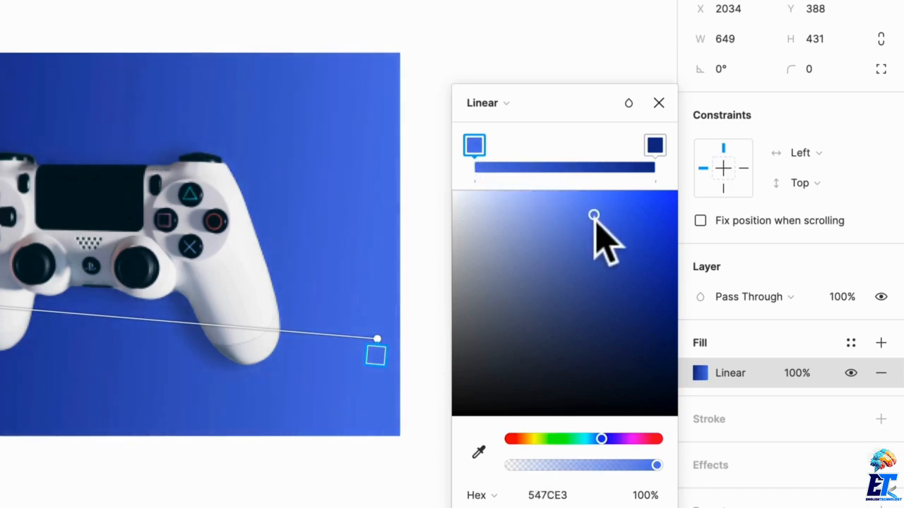
left_click(654, 146)
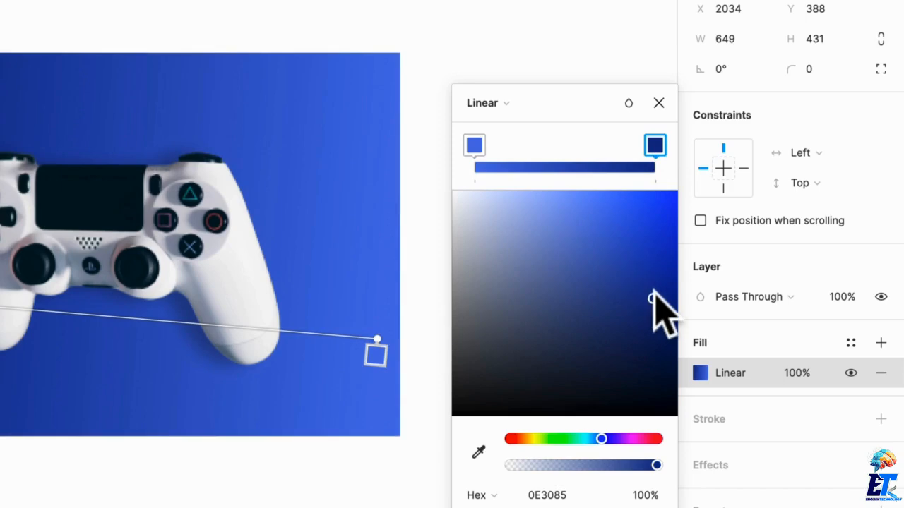
left_click_drag(655, 268, 664, 257)
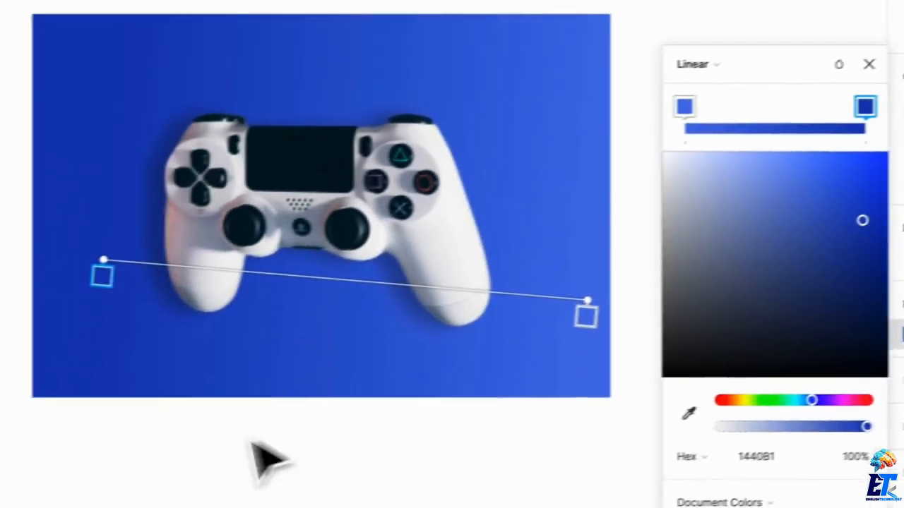
left_click(248, 458)
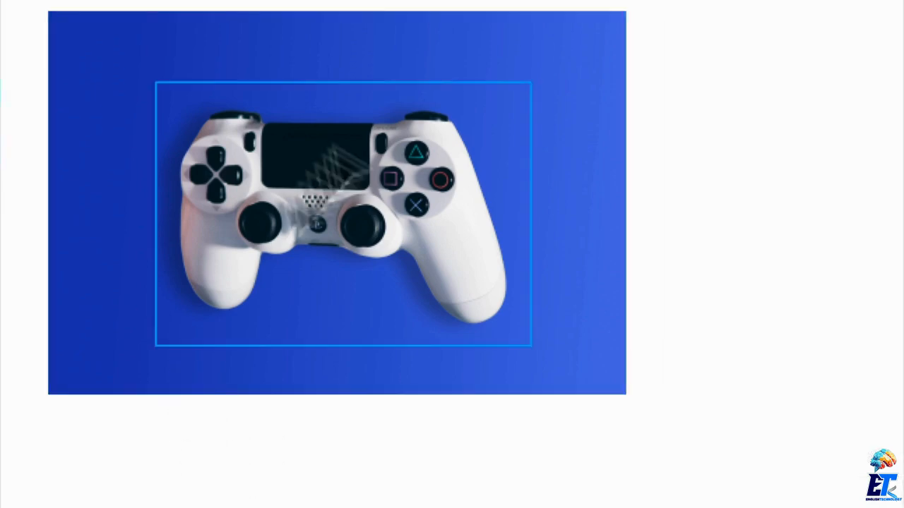
Examine the controller cutout's edges and shadow up close against the blue gradient background.
left_click(538, 16)
scroll(283, 134, "up", 2)
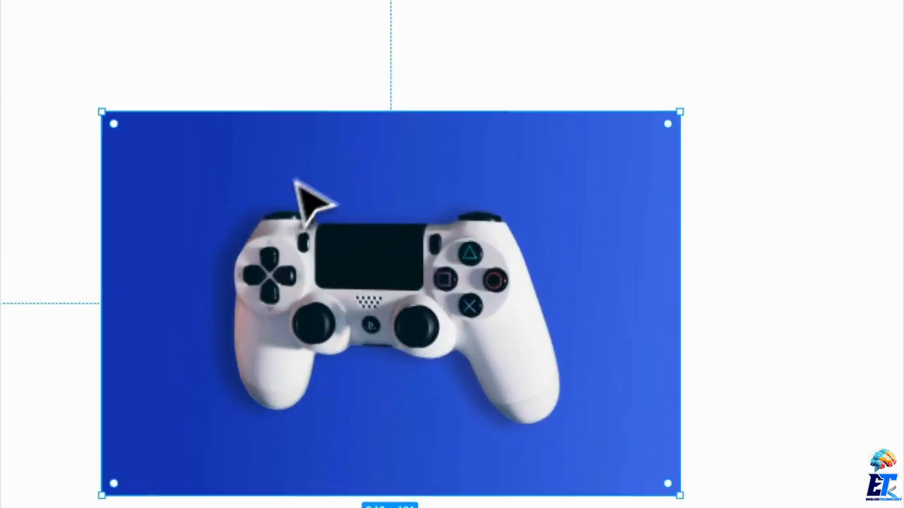
scroll(260, 200, "up", 5)
scroll(475, 221, "down", 2)
scroll(476, 223, "right", 2)
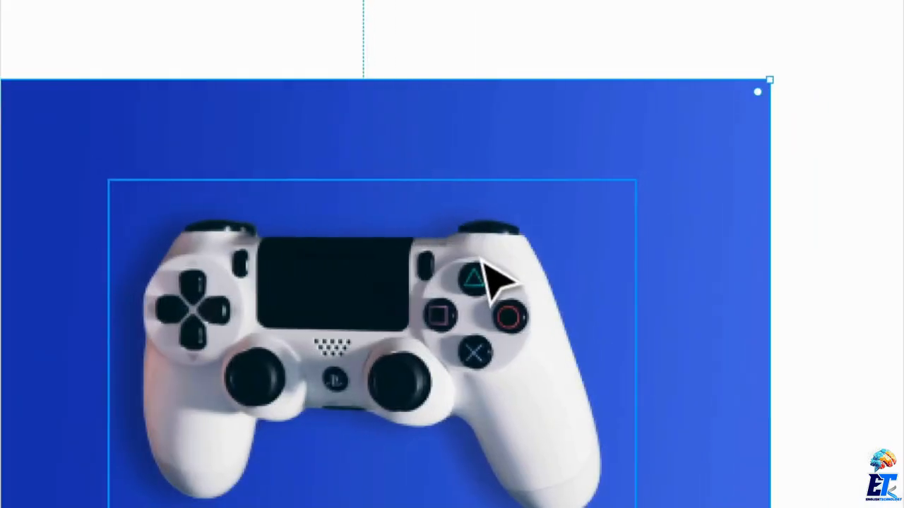
scroll(484, 258, "up", 4)
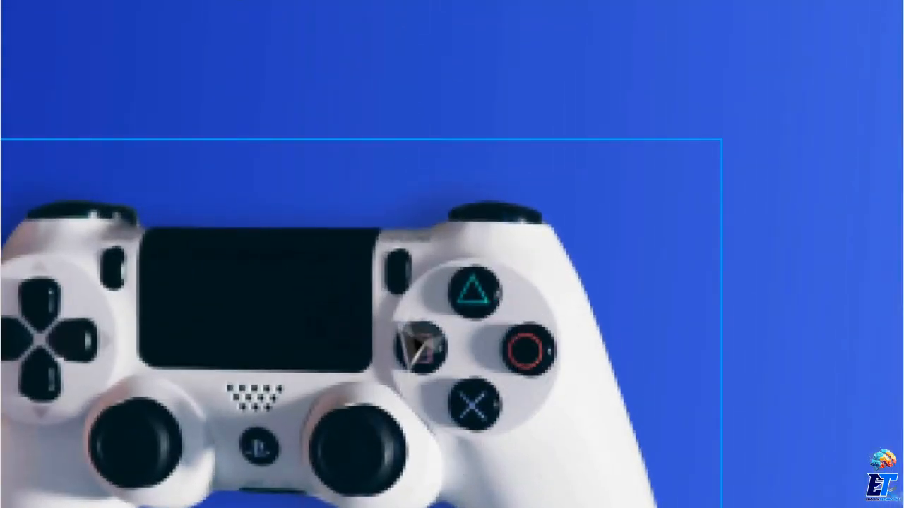
scroll(517, 346, "down", 2)
scroll(519, 339, "down", 3)
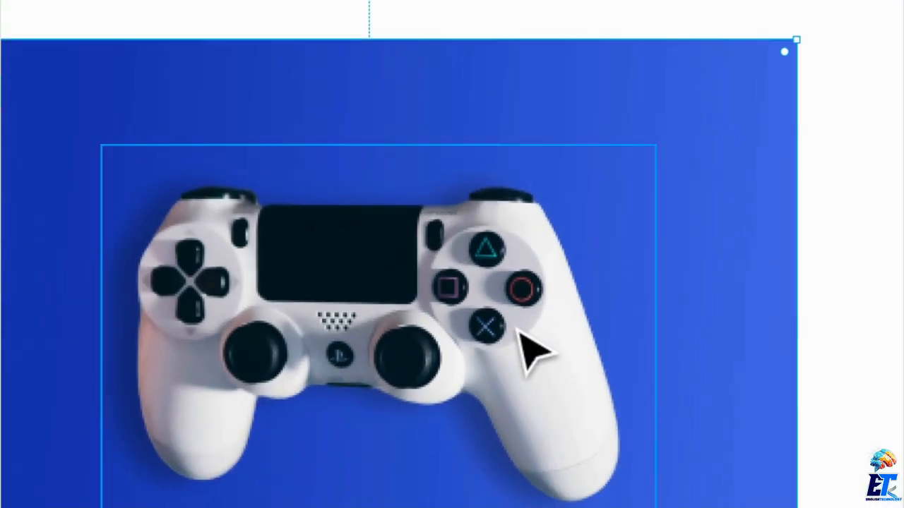
Add a 100 × 100 circle over the blue background and place it beside the controller's upper-right shoulder.
key("r")
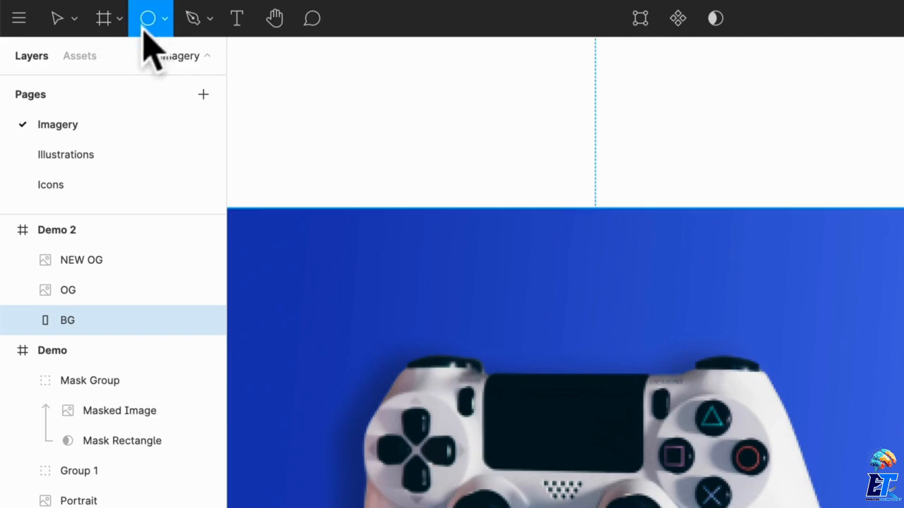
left_click(163, 22)
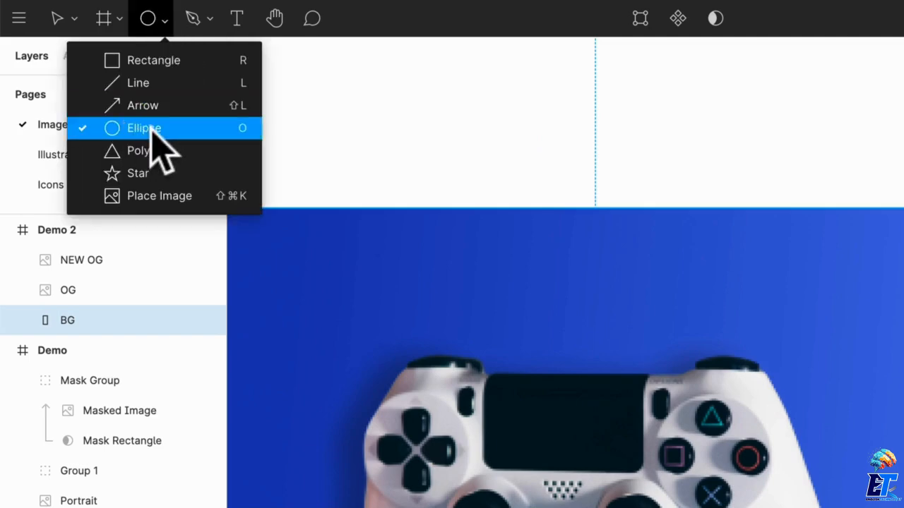
left_click(595, 146)
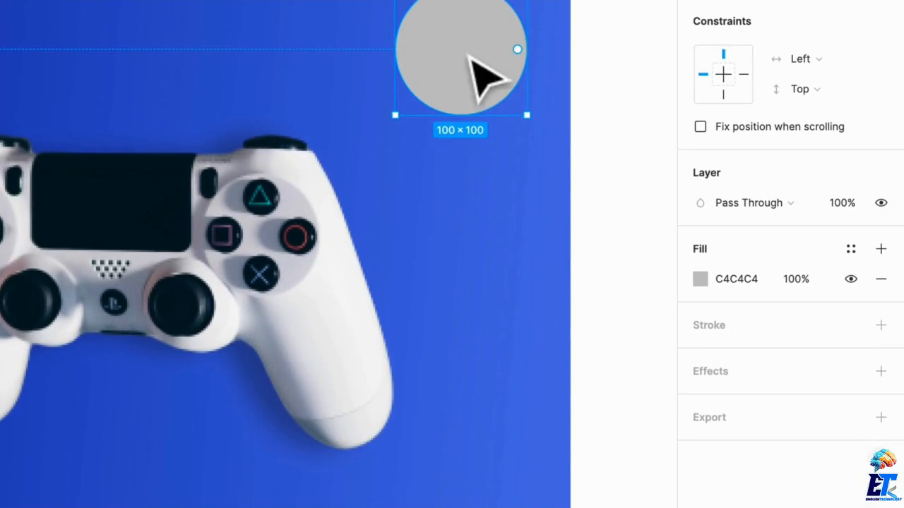
left_click_drag(469, 56, 399, 135)
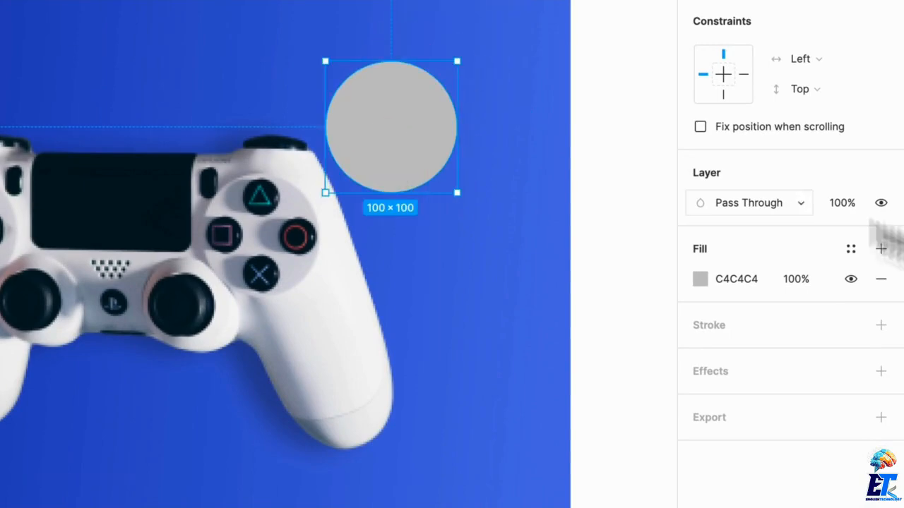
Give the circle an inside stroke of 1 and remove its grey fill.
left_click(881, 325)
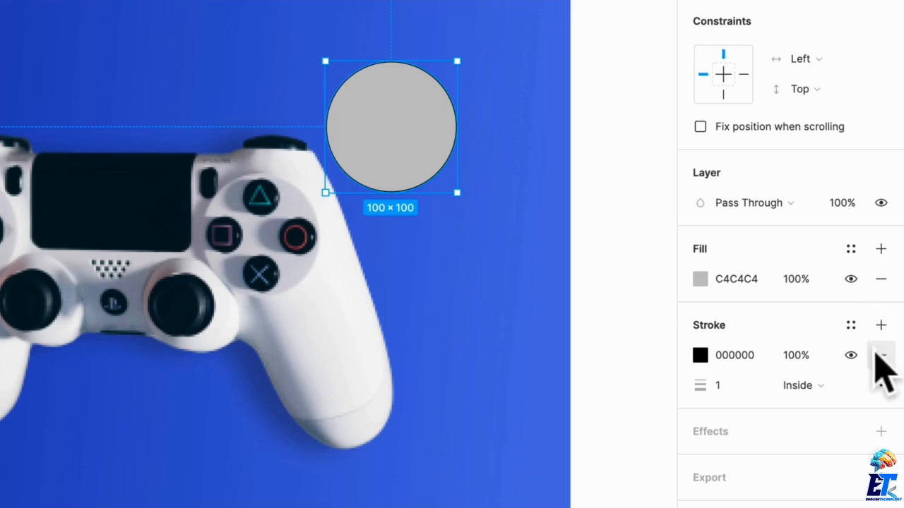
left_click(879, 355)
left_click(881, 325)
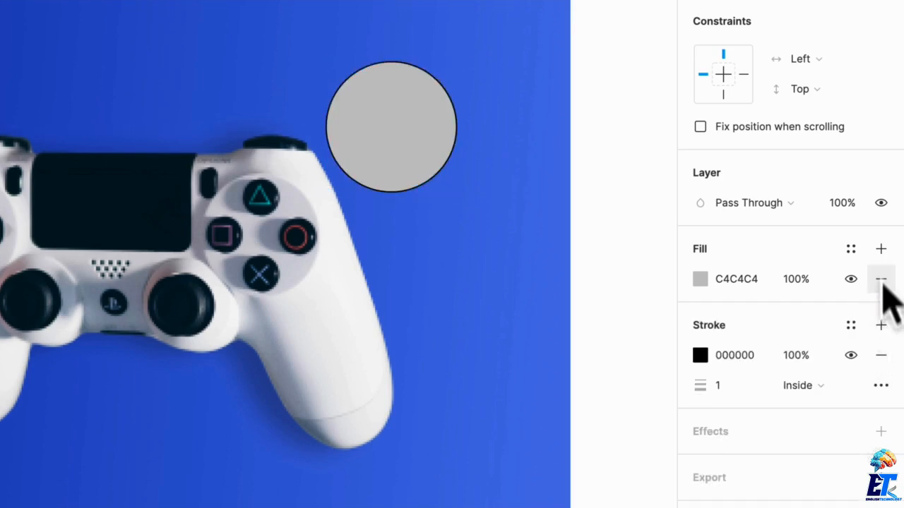
left_click(881, 279)
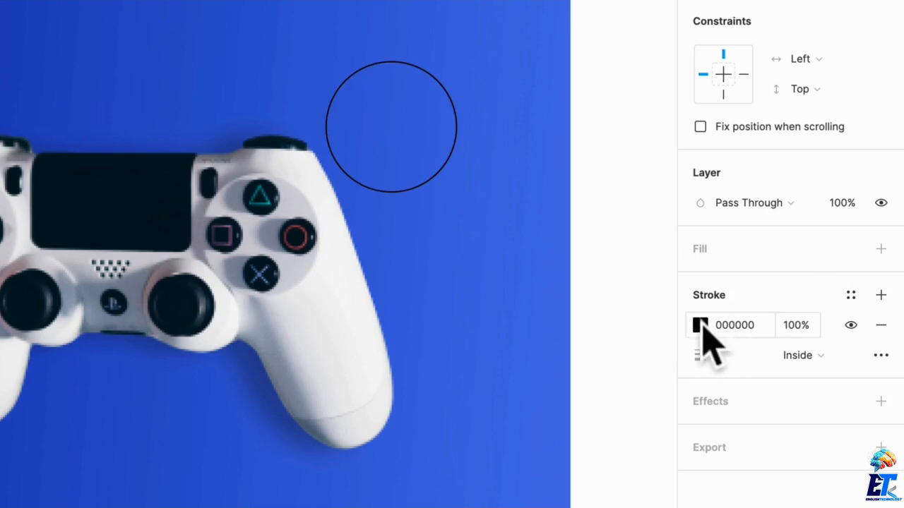
Make the circle's stroke bright red and about 12 thick, and move the circle down and right, clear of the controller.
left_click(700, 325)
mouse_move(608, 203)
left_mouse_down()
mouse_move(666, 125)
mouse_move(631, 166)
left_mouse_up()
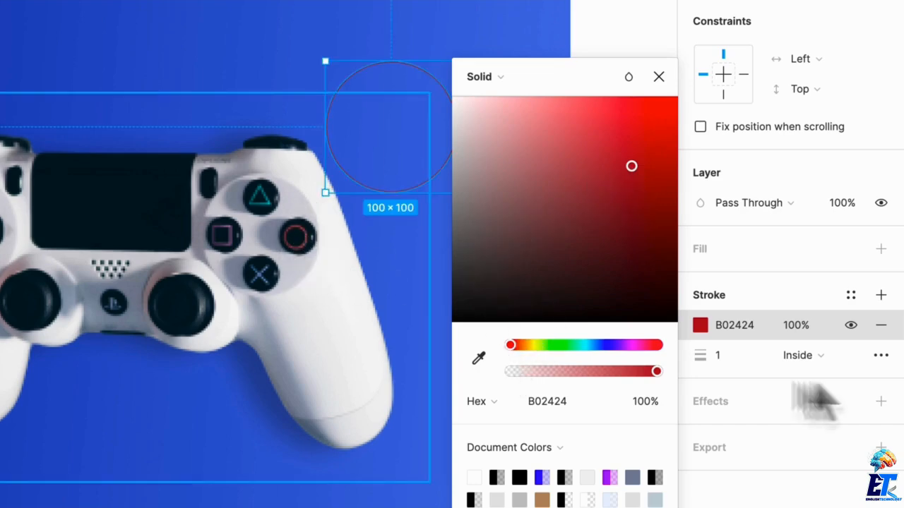
mouse_move(701, 356)
left_mouse_down()
mouse_move(742, 355)
mouse_move(724, 358)
left_mouse_up()
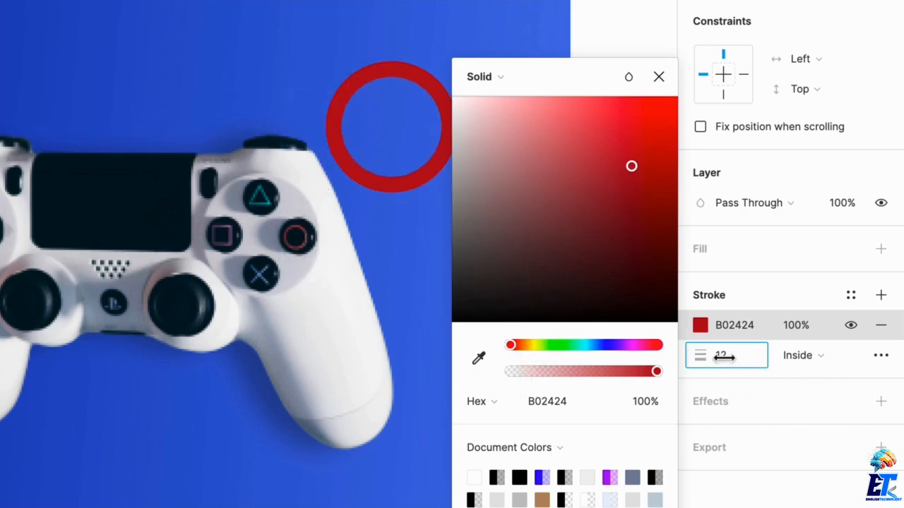
mouse_move(631, 165)
left_mouse_down()
mouse_move(593, 144)
mouse_move(591, 127)
mouse_move(594, 137)
left_mouse_up()
left_click(596, 5)
mouse_move(443, 166)
left_mouse_down()
mouse_move(437, 254)
mouse_move(476, 250)
mouse_move(490, 227)
left_mouse_up()
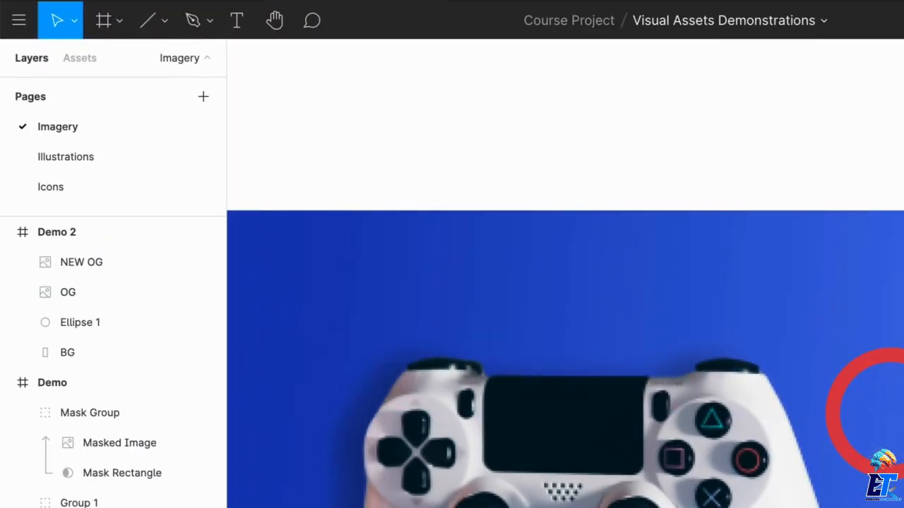
Draw a triangle of about 111 × 111 above the controller, overlapping the top edge of the blue background.
key("t")
left_click(165, 21)
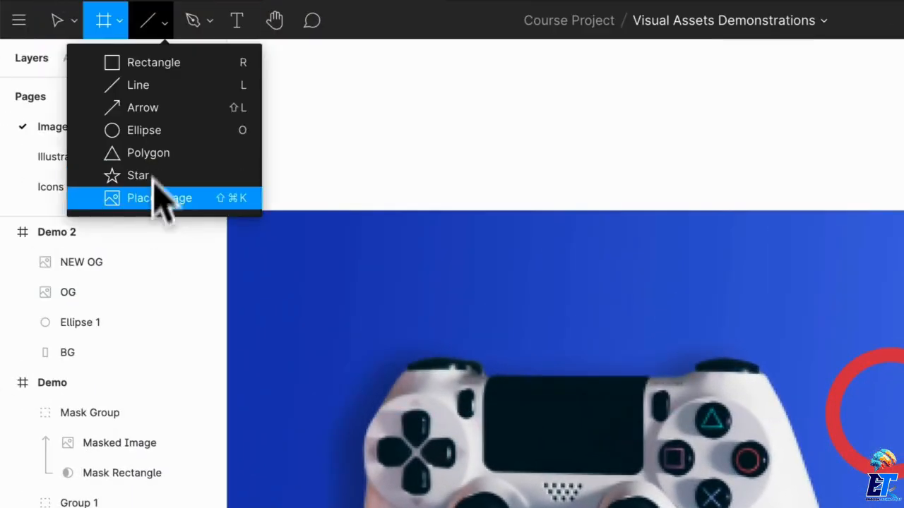
left_click(151, 151)
left_click_drag(701, 153, 853, 297)
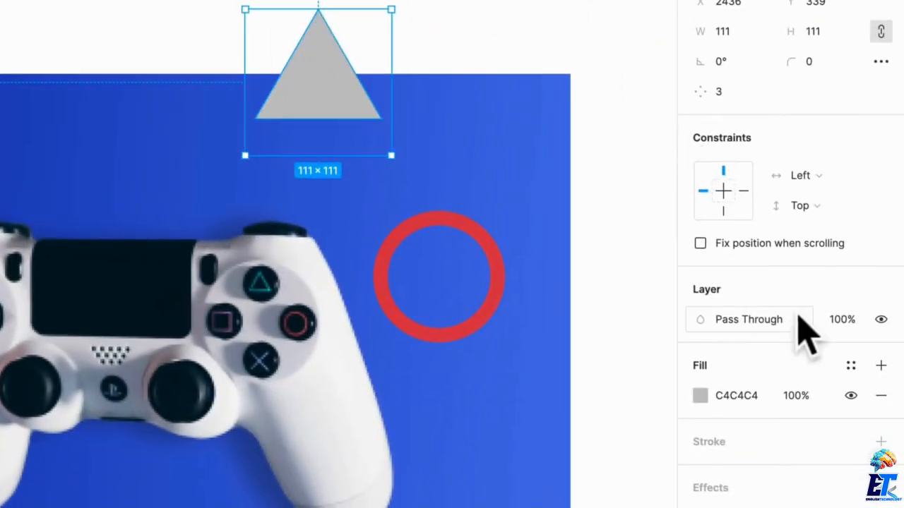
Replace the triangle's grey fill with a thin green inside stroke.
left_click(880, 442)
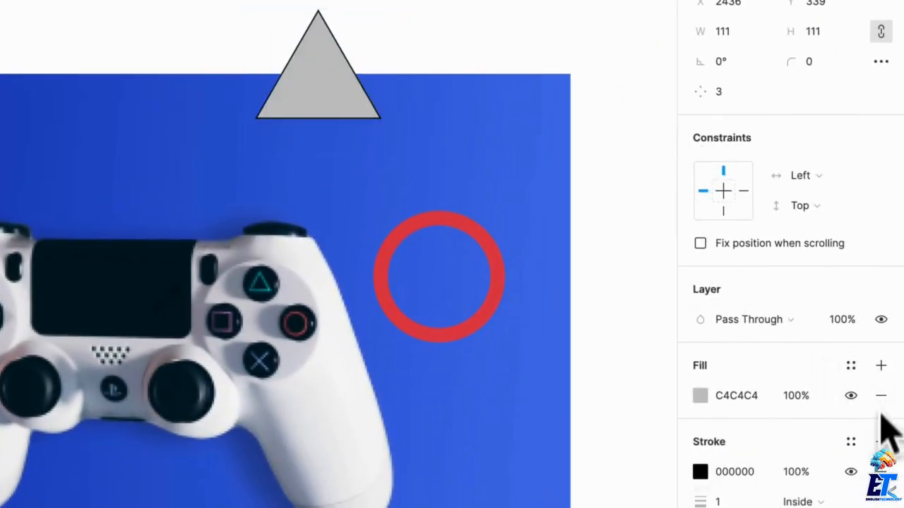
left_click(880, 394)
left_click(700, 442)
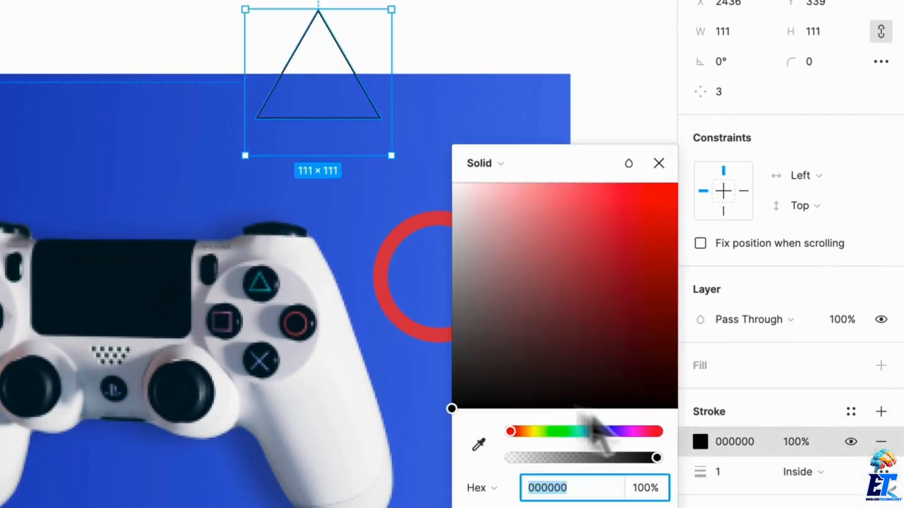
left_click(563, 432)
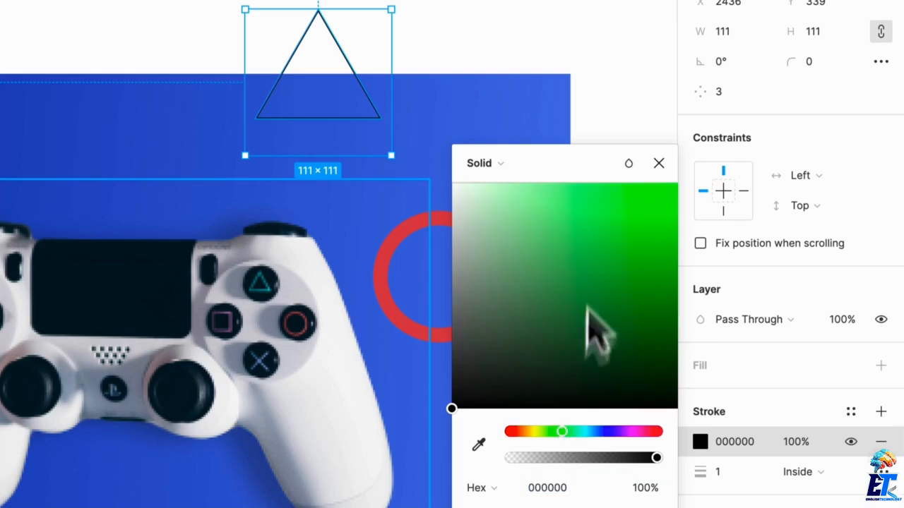
left_click_drag(585, 322, 641, 256)
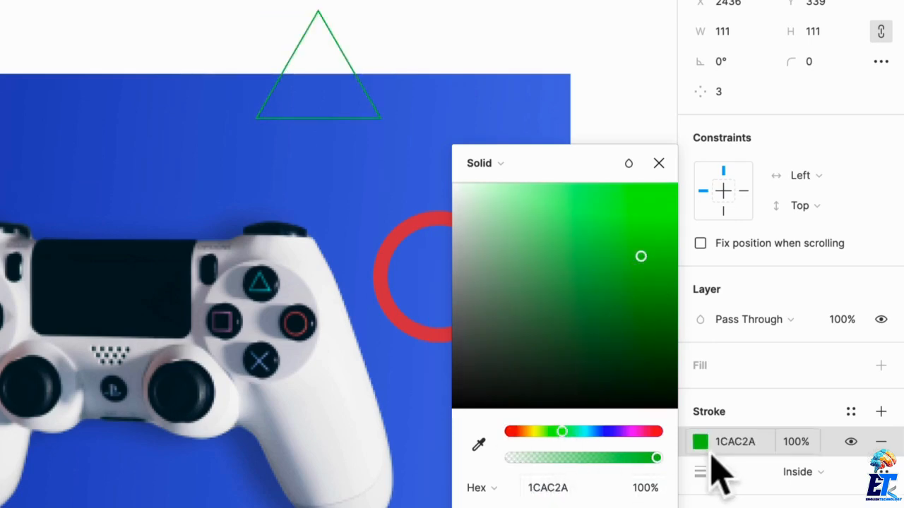
Thicken the triangle's stroke to about 13 and shift its colour to a slightly less saturated green.
left_click_drag(711, 473, 741, 472)
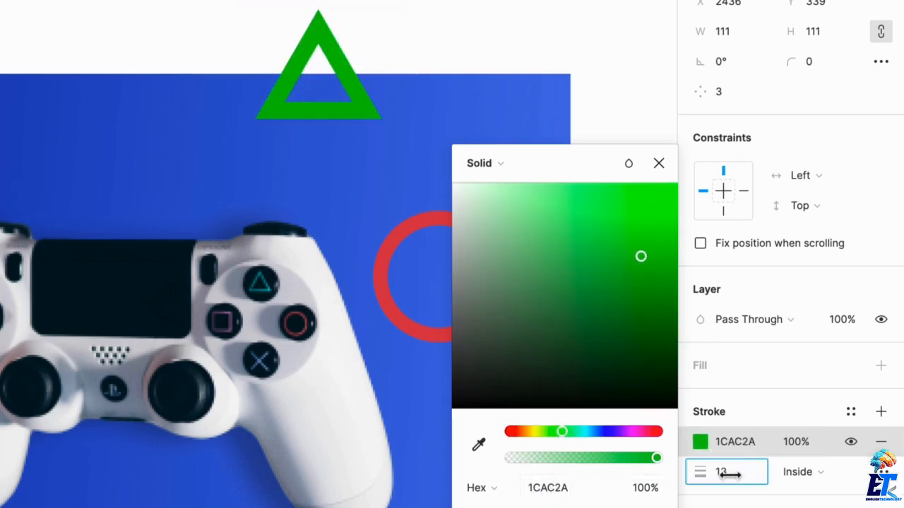
left_click_drag(639, 259, 591, 263)
left_click(396, 302)
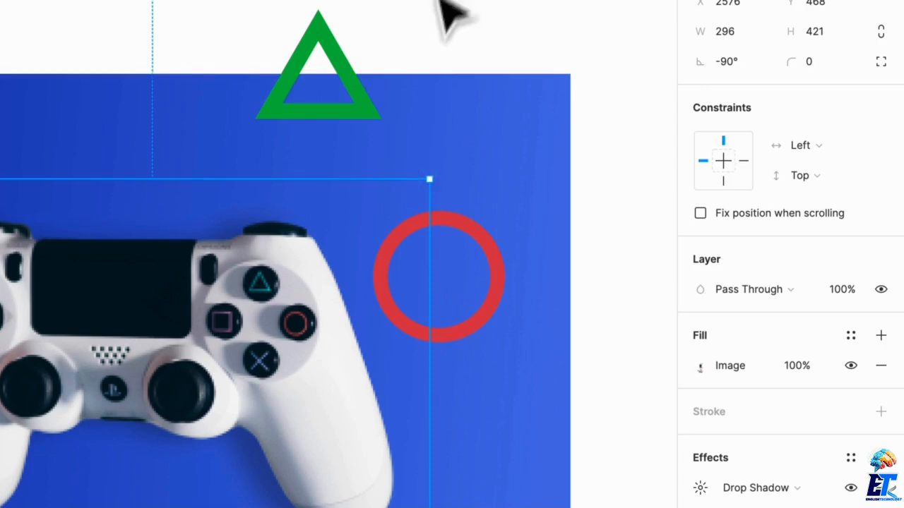
left_click(436, 2)
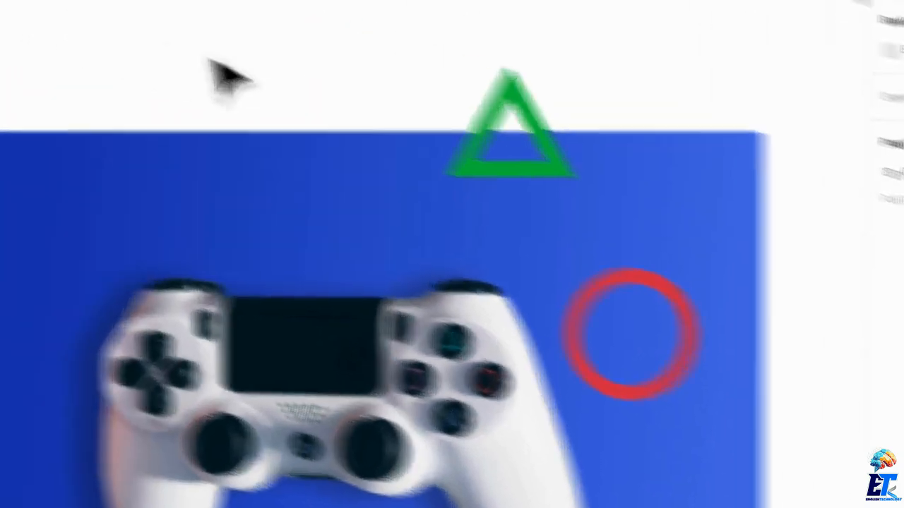
Draw a 110 × 110 square overlapping the blue background's upper edge and replace its grey fill with a stroke.
key("r")
mouse_move(381, 106)
left_mouse_down()
mouse_move(502, 226)
mouse_move(416, 125)
mouse_move(589, 248)
mouse_move(499, 226)
mouse_move(504, 212)
mouse_move(520, 228)
mouse_move(638, 247)
mouse_move(403, 242)
mouse_move(613, 247)
left_mouse_up()
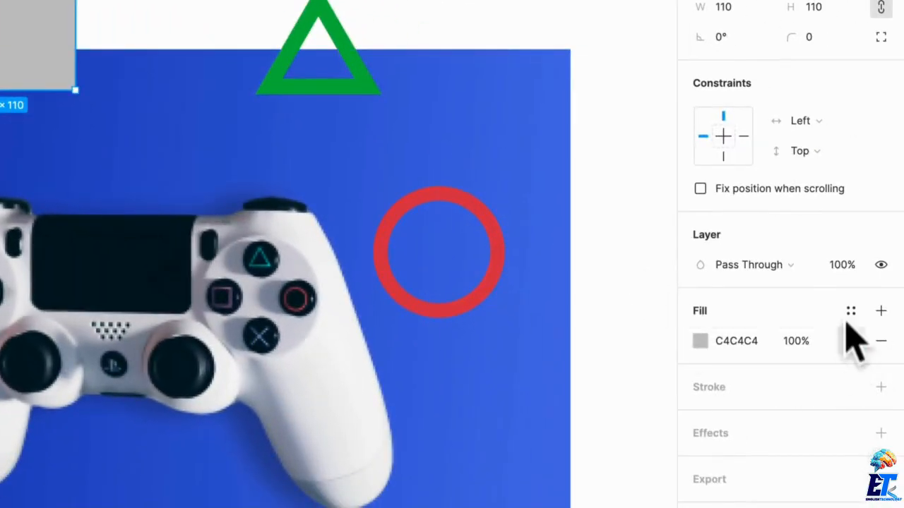
left_click(880, 341)
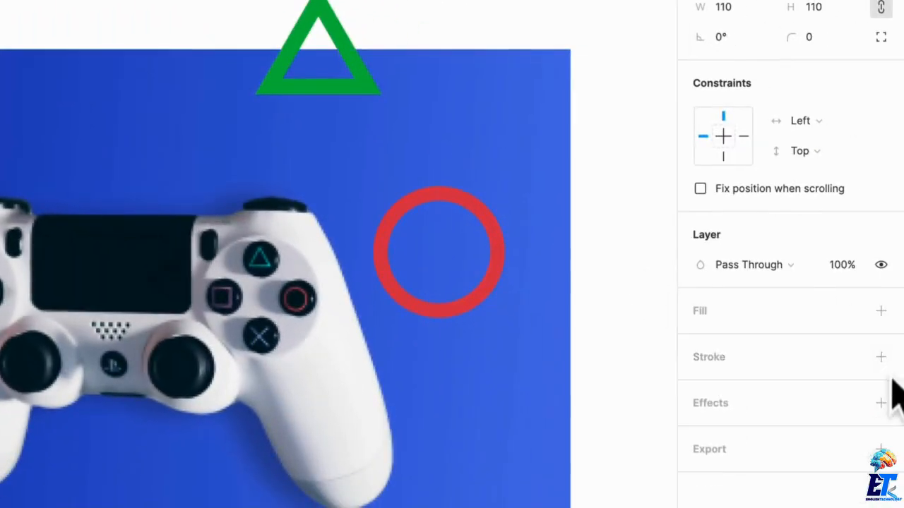
left_click(881, 356)
Colour the square's stroke purple 933CBC and set its thickness to 17.
left_click(578, 473)
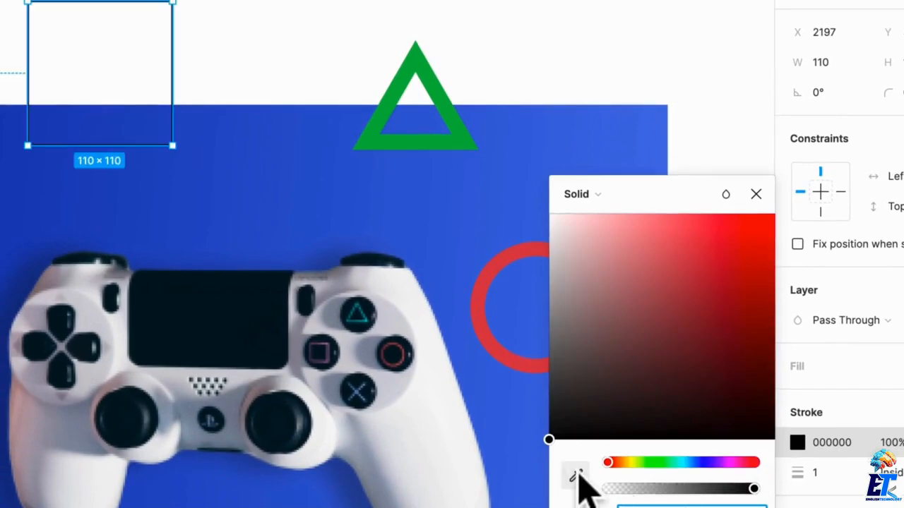
left_click_drag(729, 462, 724, 462)
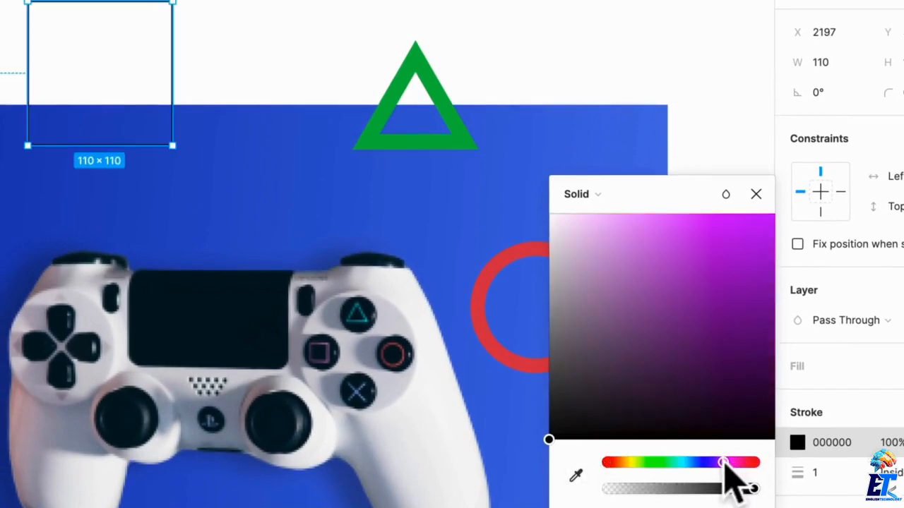
left_click(732, 289)
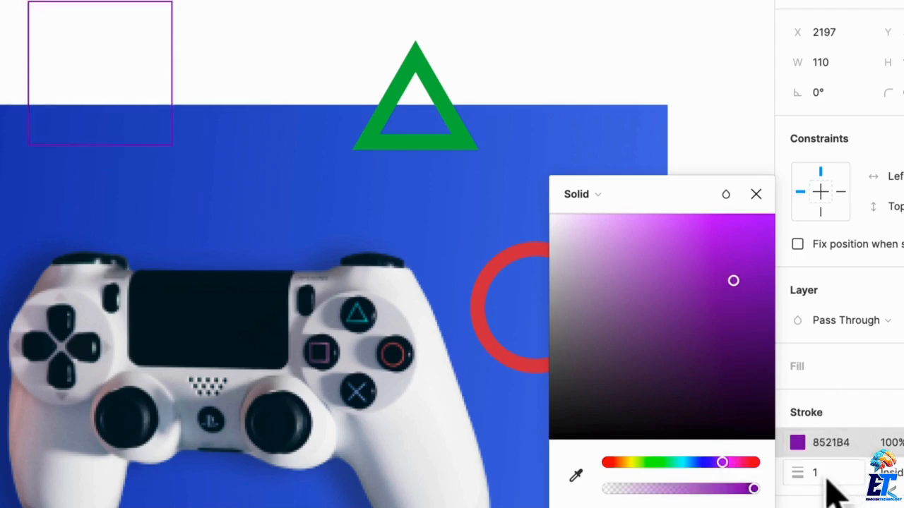
left_click_drag(806, 477, 830, 472)
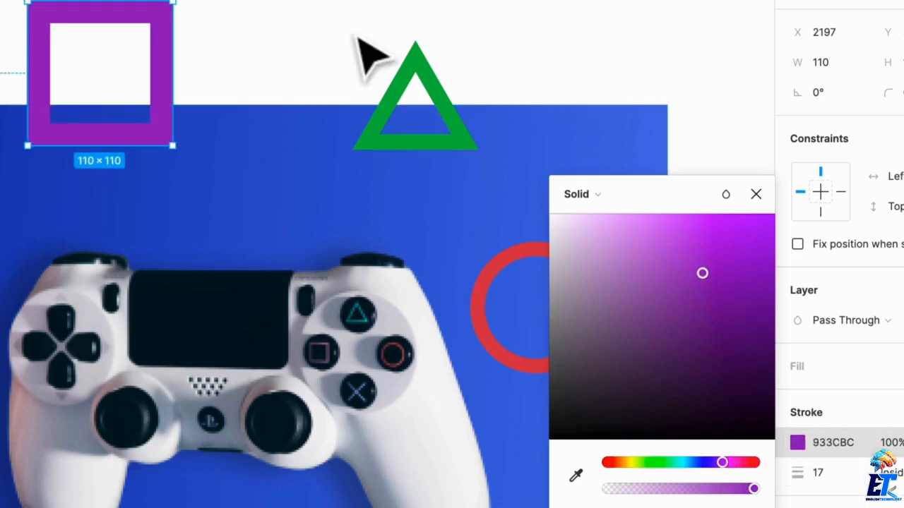
left_click(358, 39)
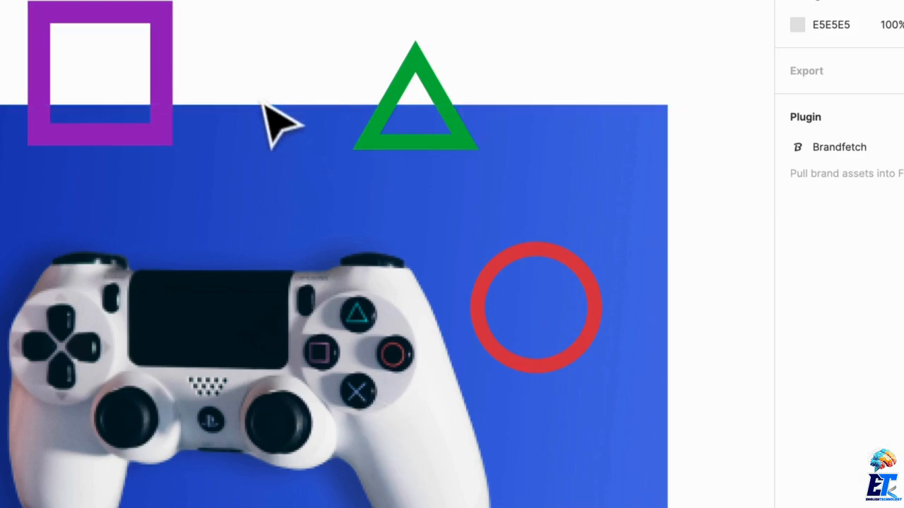
Draw a vertical line about 97 long between the square and the triangle, with a stroke thickness of 11.
key("l")
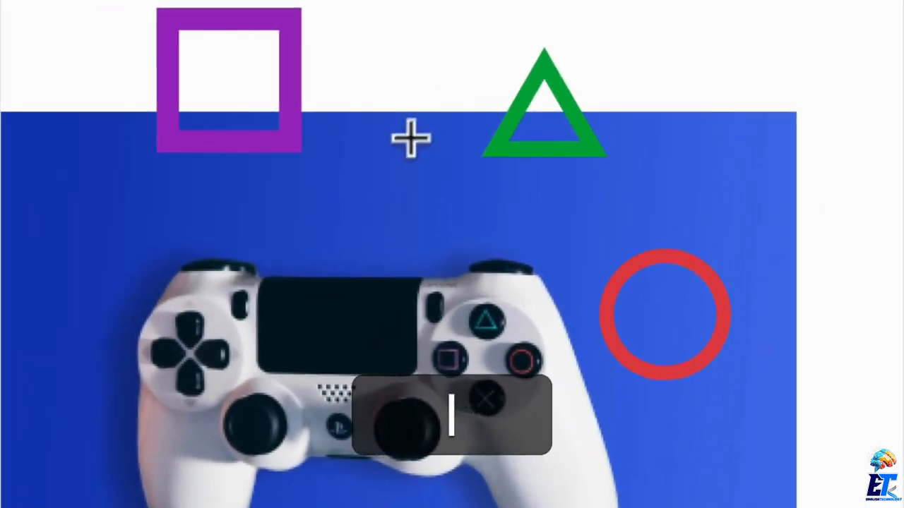
left_click_drag(381, 25, 382, 153)
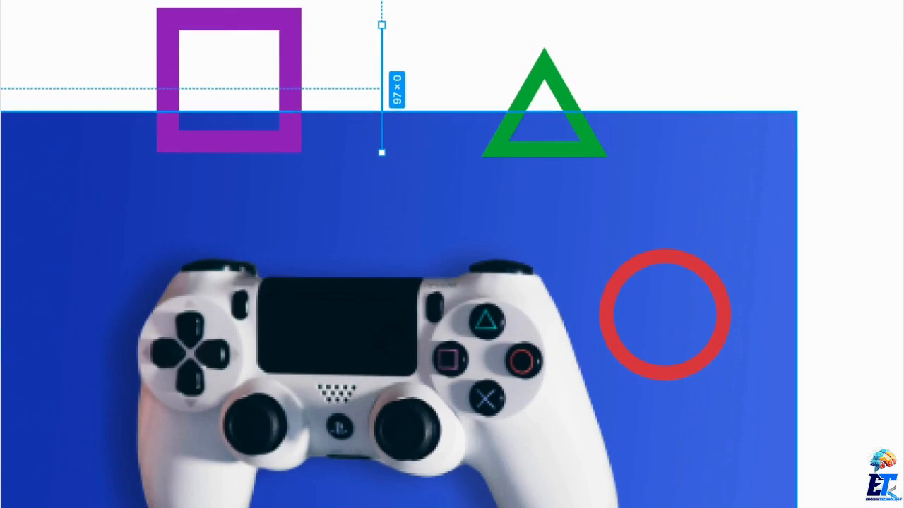
mouse_move(807, 476)
left_mouse_down()
mouse_move(824, 481)
mouse_move(719, 477)
left_mouse_up()
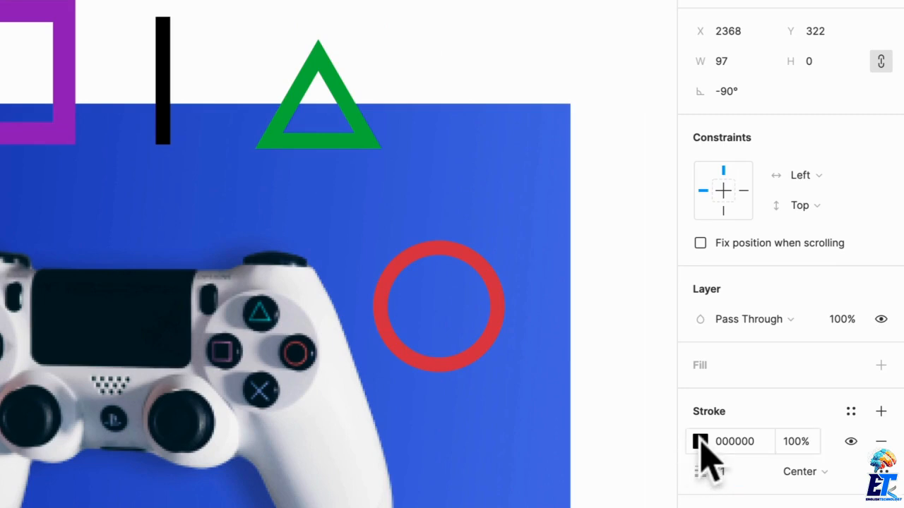
Change the vertical line's stroke colour to the teal blue 2292B8.
left_click(700, 442)
left_click_drag(519, 468, 593, 460)
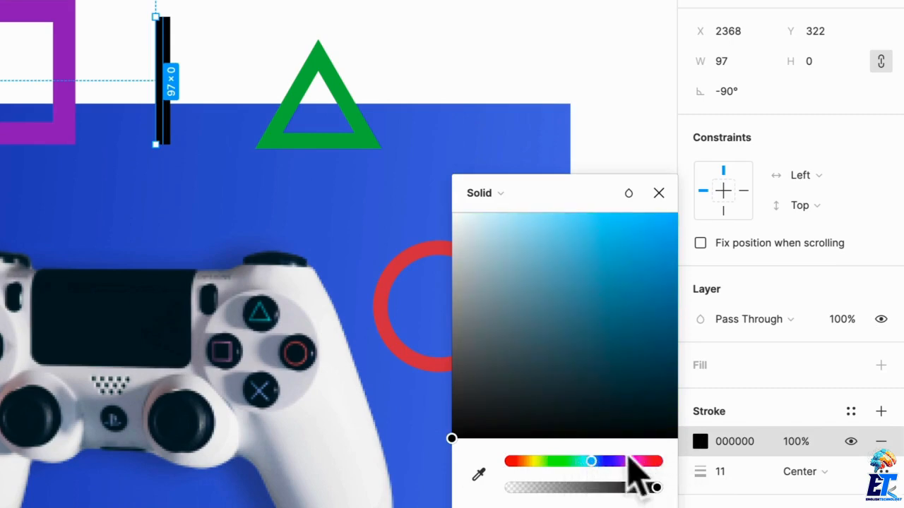
left_click(640, 280)
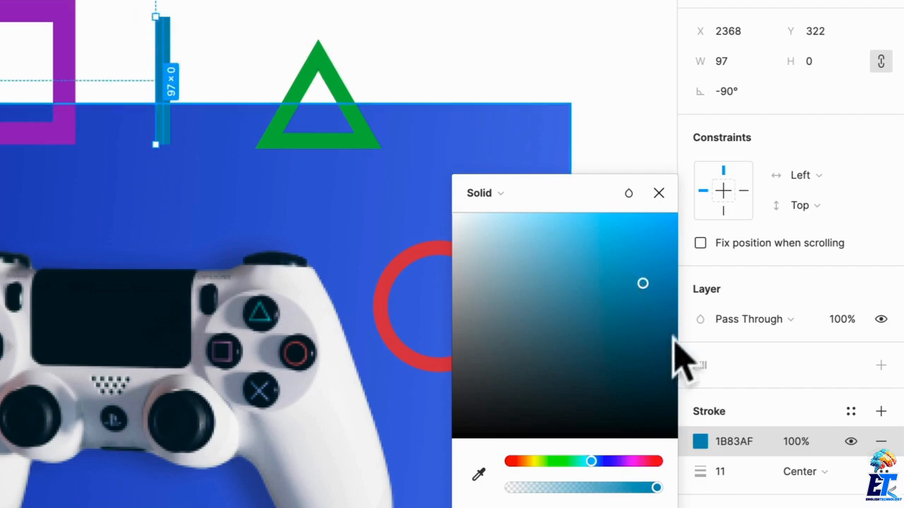
left_click(641, 280)
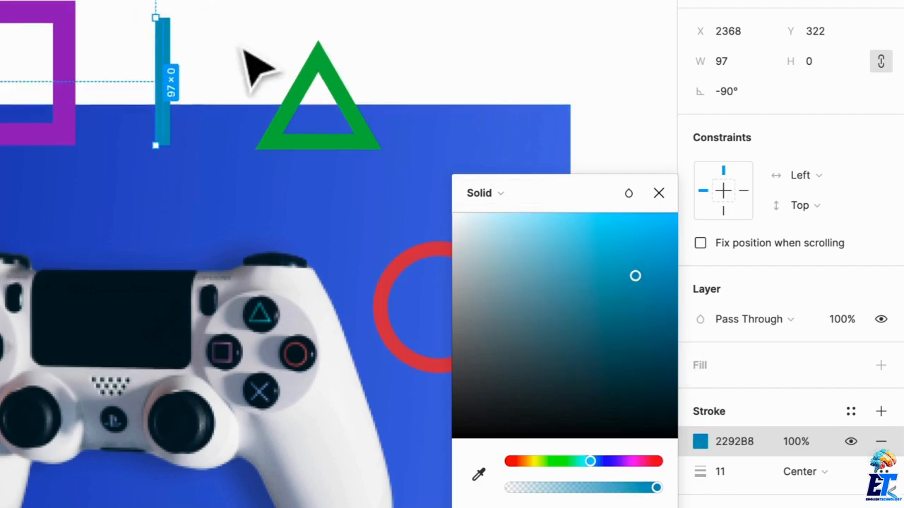
left_click(240, 50)
Nudge the blue line slightly left and add a copy rotated to horizontal across its middle, forming a plus.
left_click_drag(168, 90, 164, 88)
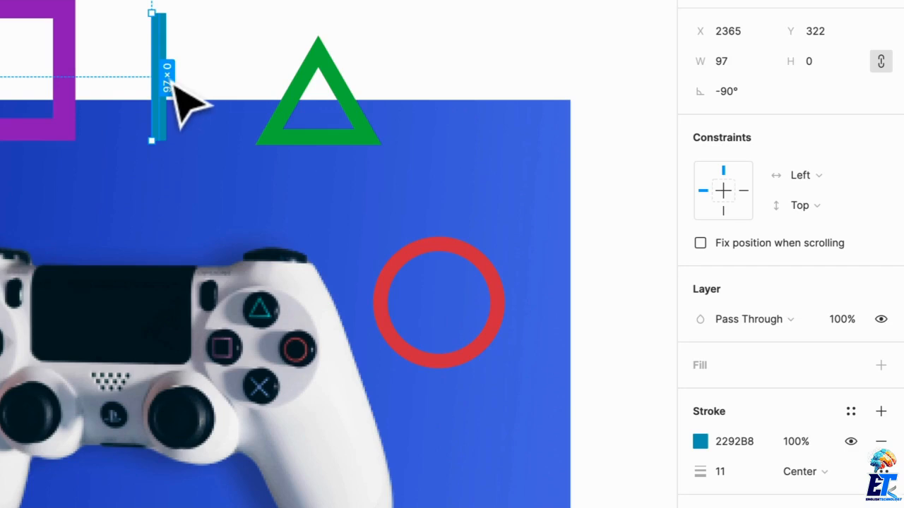
key("super+c")
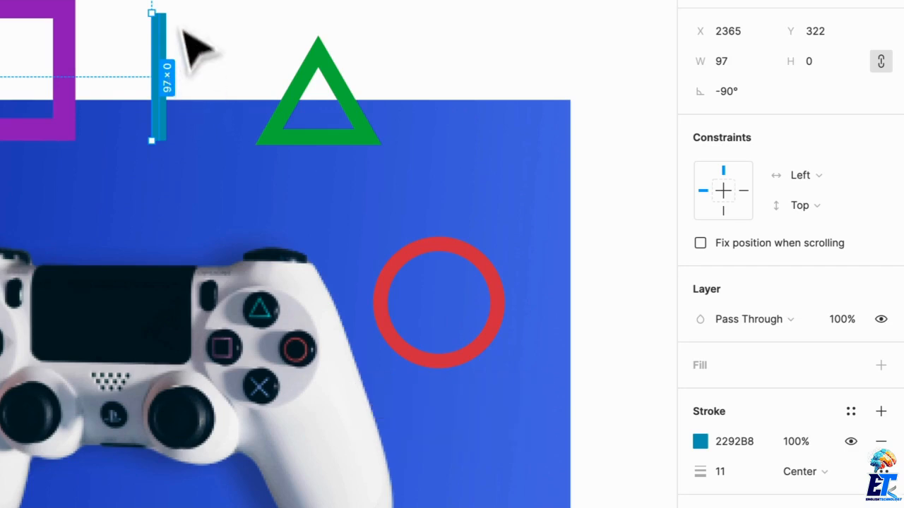
left_click_drag(169, 10, 259, 49)
scroll(153, 85, "up", 6)
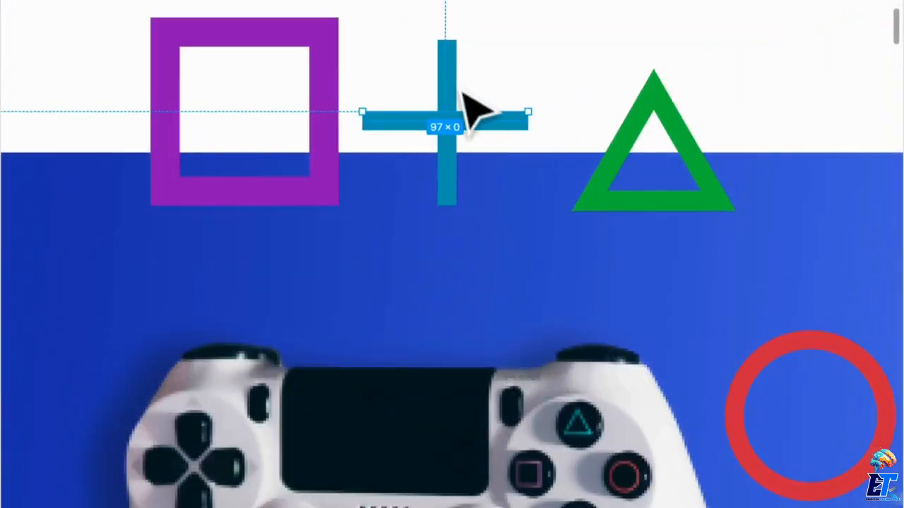
Select both blue lines of the plus and group them.
left_click(444, 71, "shift")
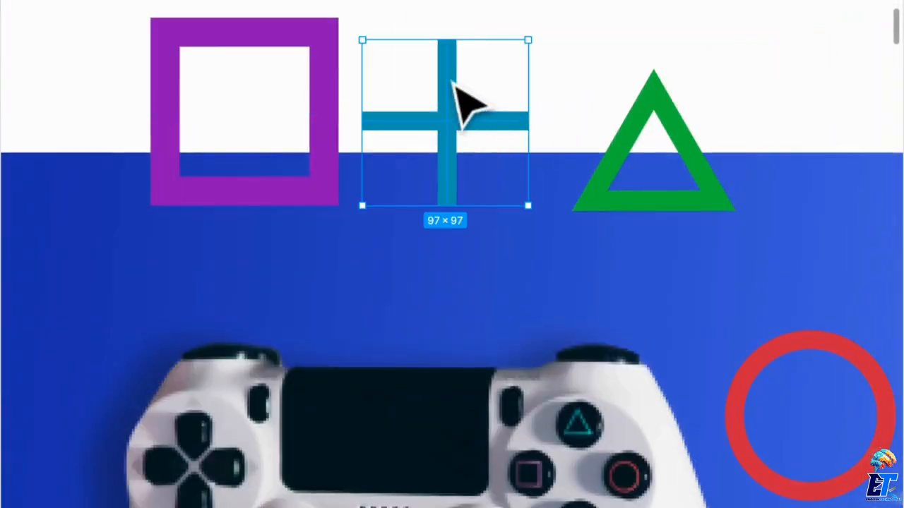
key("super+shift+g")
key("super+g")
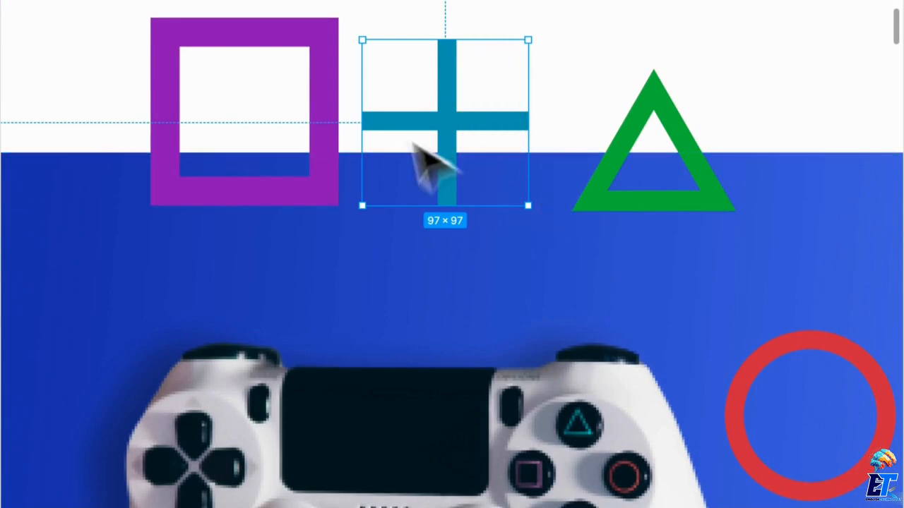
Outline the strokes of the plus's two lines and combine them with Union Selection.
double_click(478, 128)
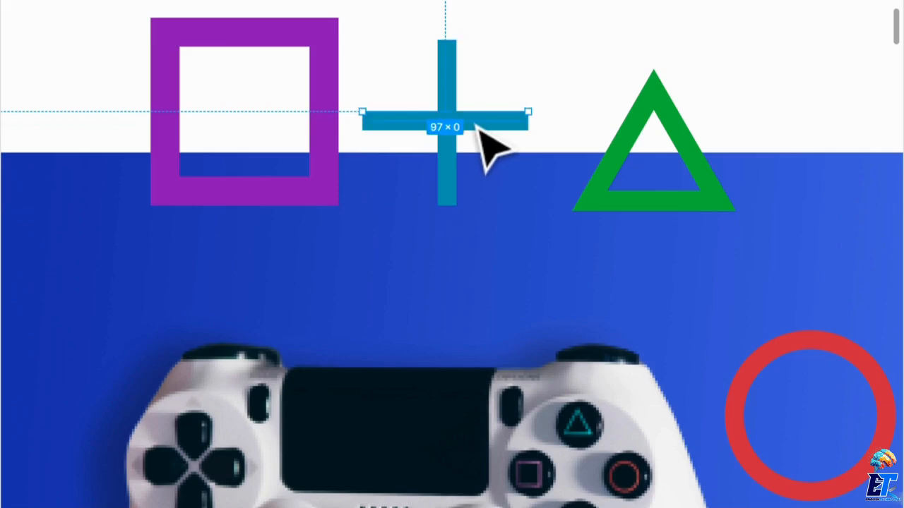
key("Escape")
right_click(454, 84)
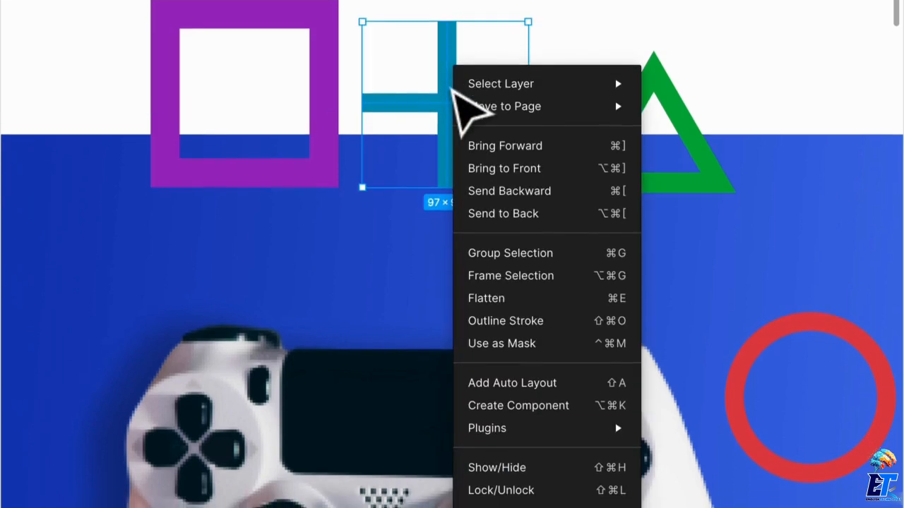
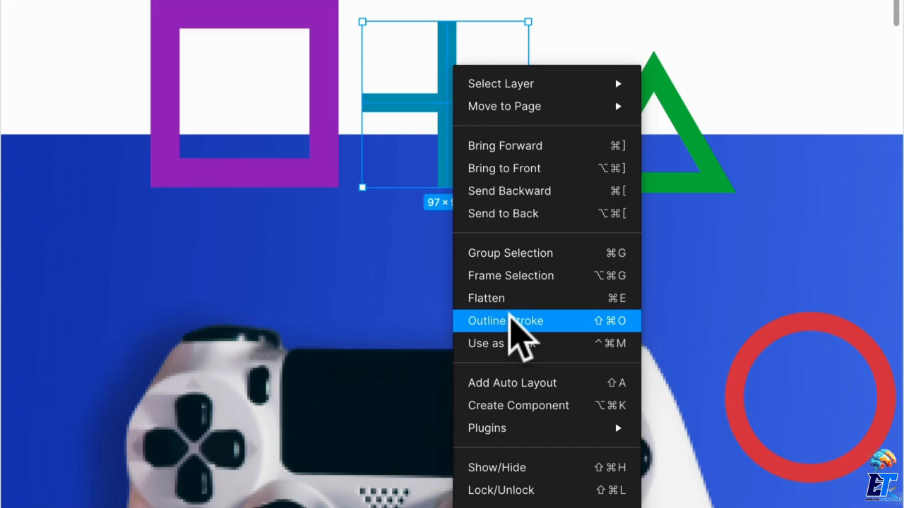
left_click(510, 319)
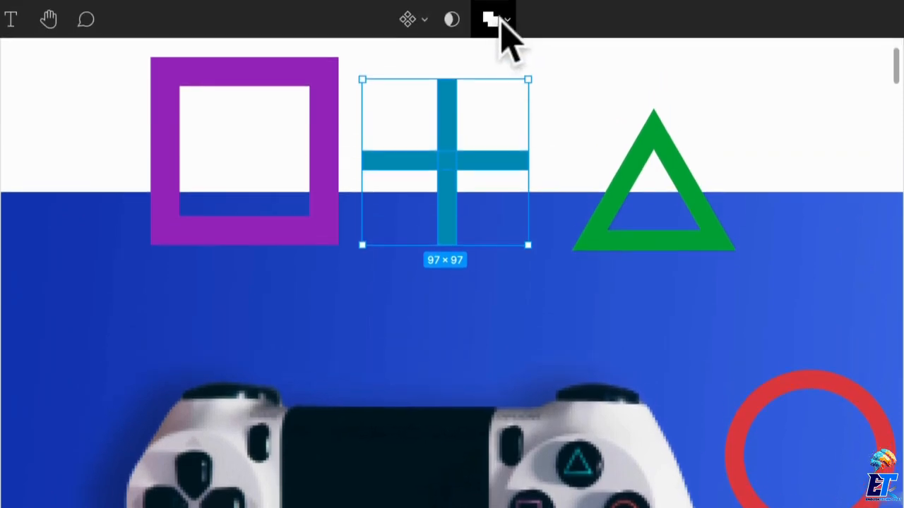
left_click(496, 18)
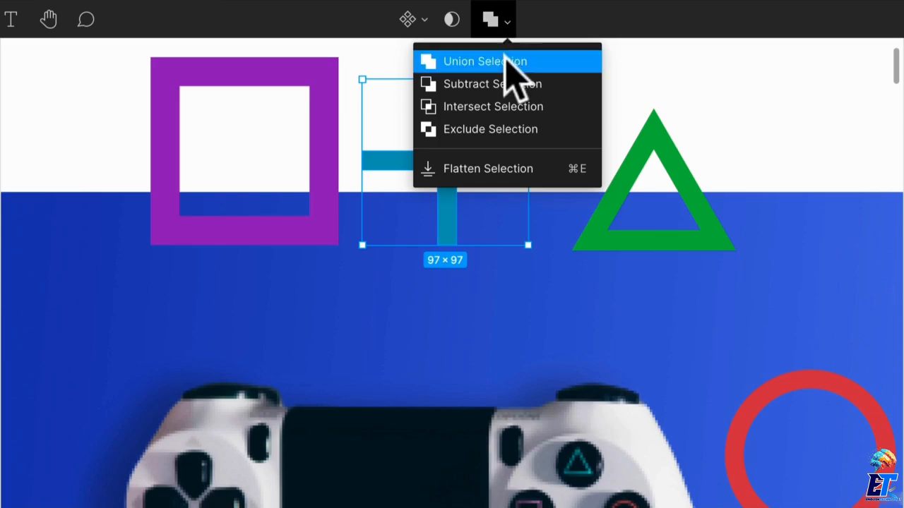
left_click(507, 64)
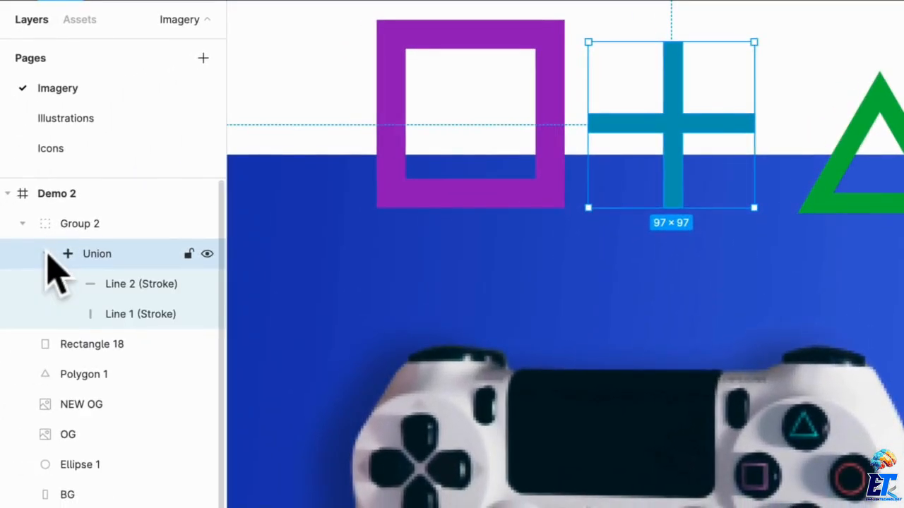
Check the lines nested in the Union layer, flatten it into a single shape, and select its parent Group 2.
left_click(45, 255)
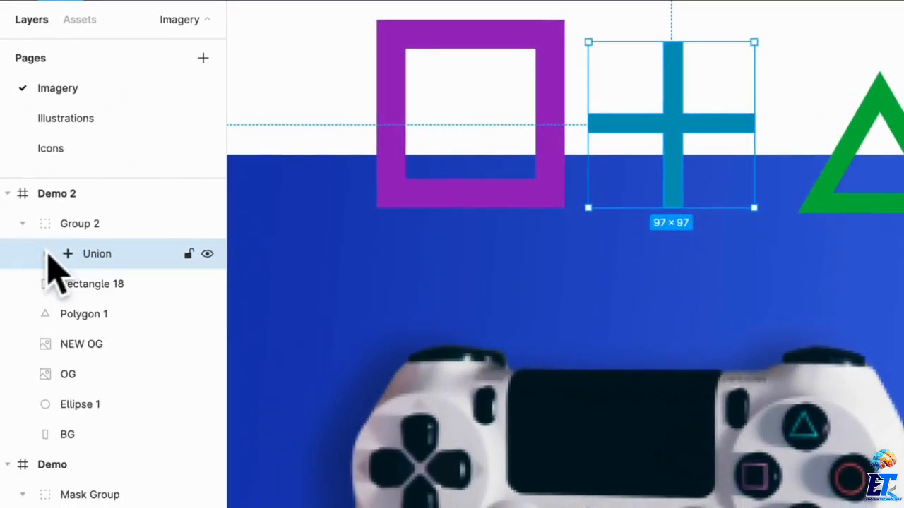
left_click(46, 254)
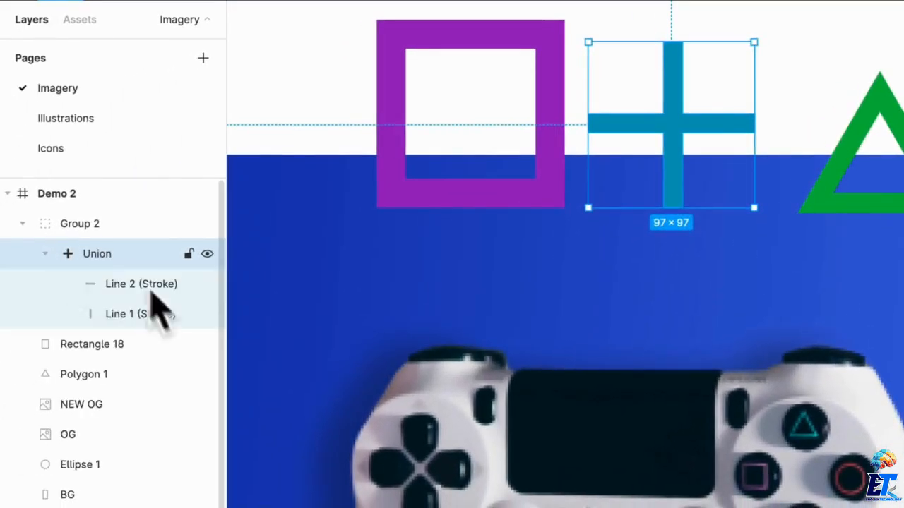
left_click(45, 254)
key("super+e")
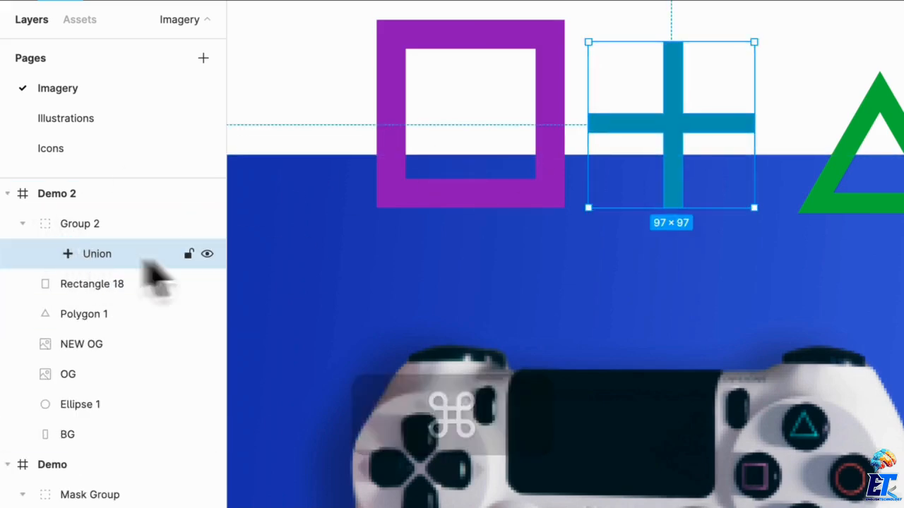
left_click(98, 224)
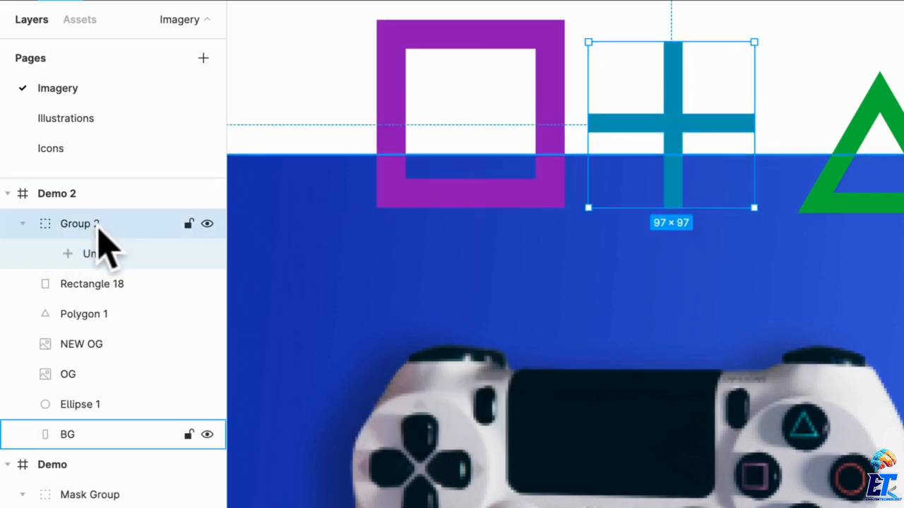
Ungroup the blue plus and enlarge it proportionally from its centre to 111 × 111.
key("shift+super+g")
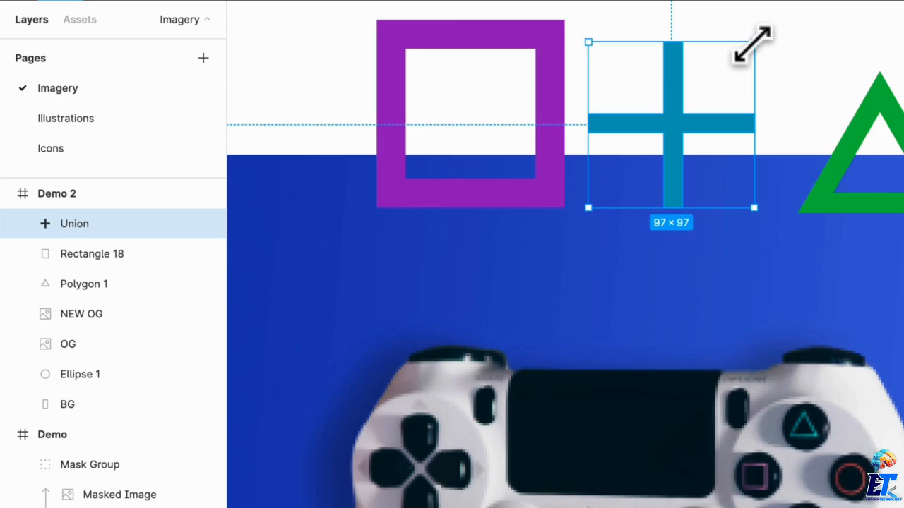
left_click_drag(752, 44, 769, 34)
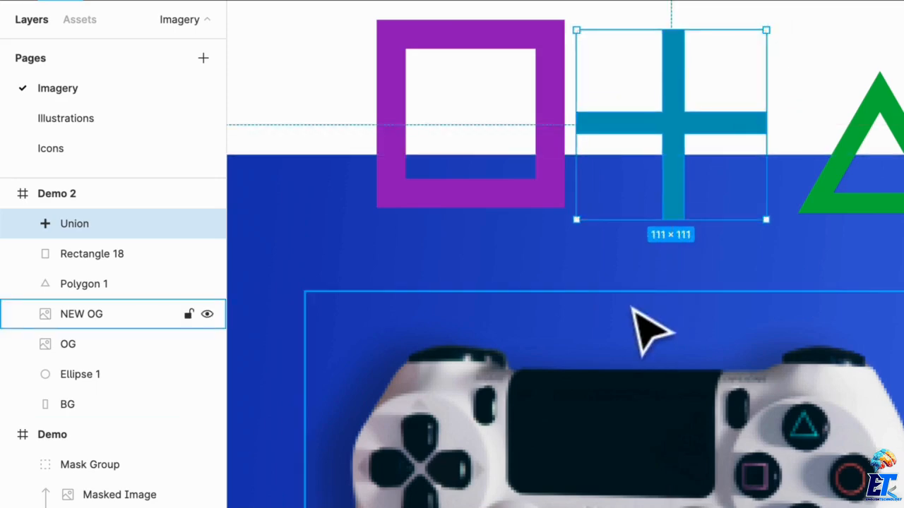
Move the purple square onto the controller's left edge and rotate it to about -22.3°.
scroll(588, 259, "down", 2)
left_click_drag(534, 230, 405, 507)
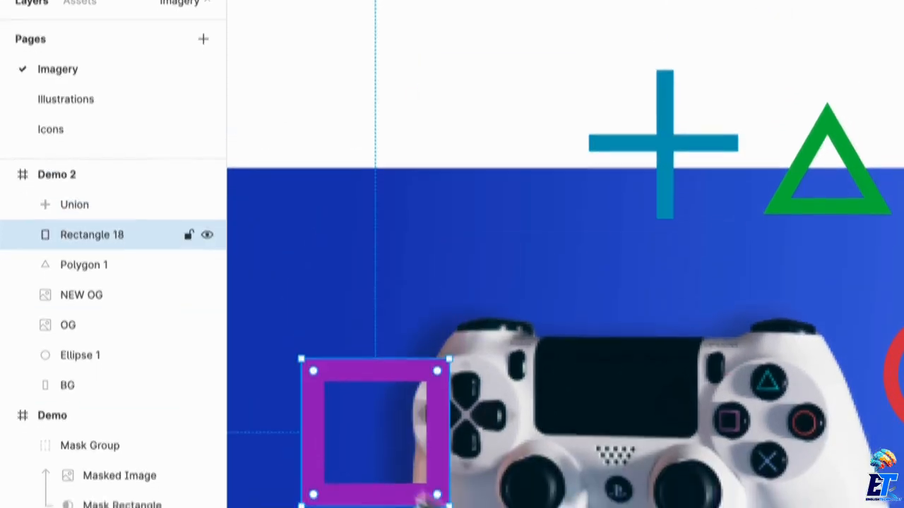
left_click_drag(460, 341, 475, 386)
scroll(456, 261, "left", 5)
scroll(460, 278, "down", 3)
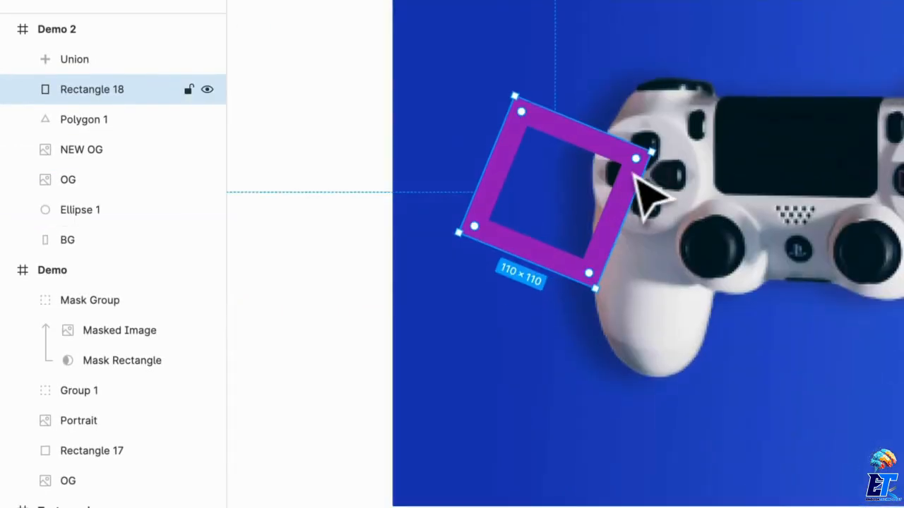
Send the purple square and the blue background to the back, and nudge the square slightly upward behind the controller.
right_click(627, 173)
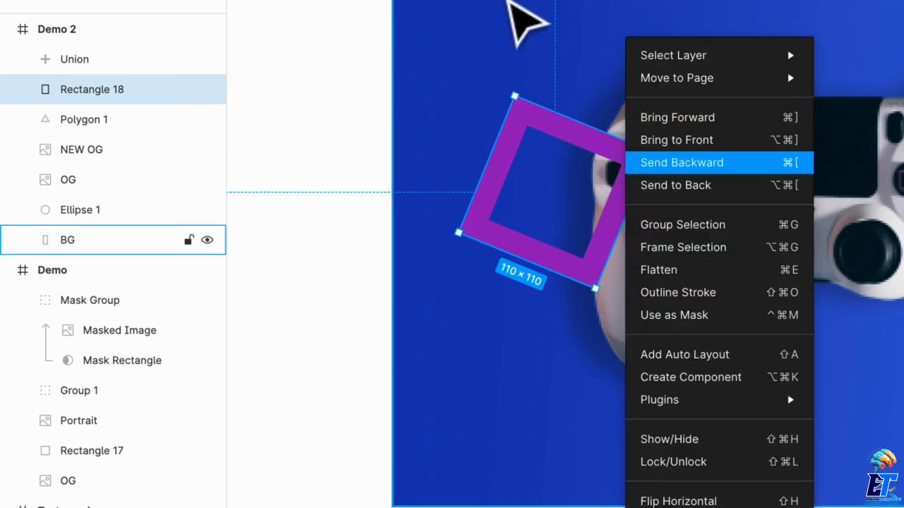
left_click(523, 21)
left_click(553, 138, "shift")
right_click(546, 127)
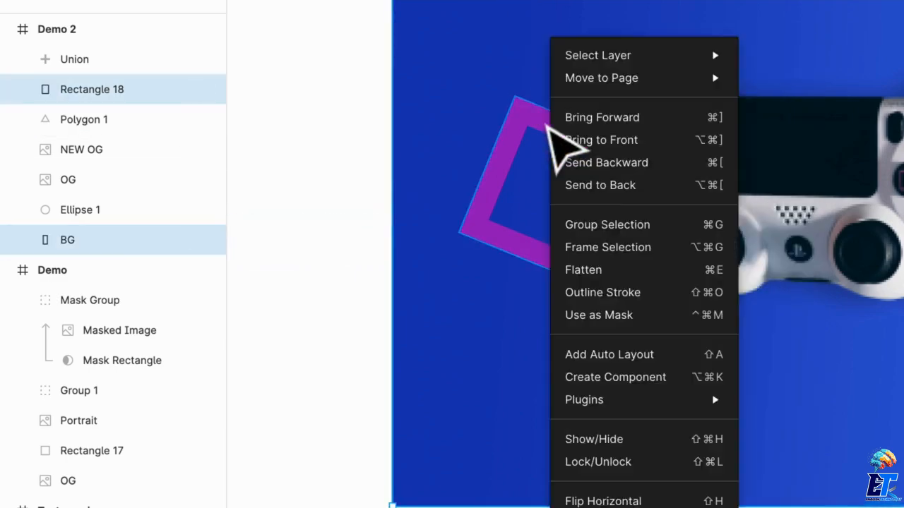
left_click(609, 186)
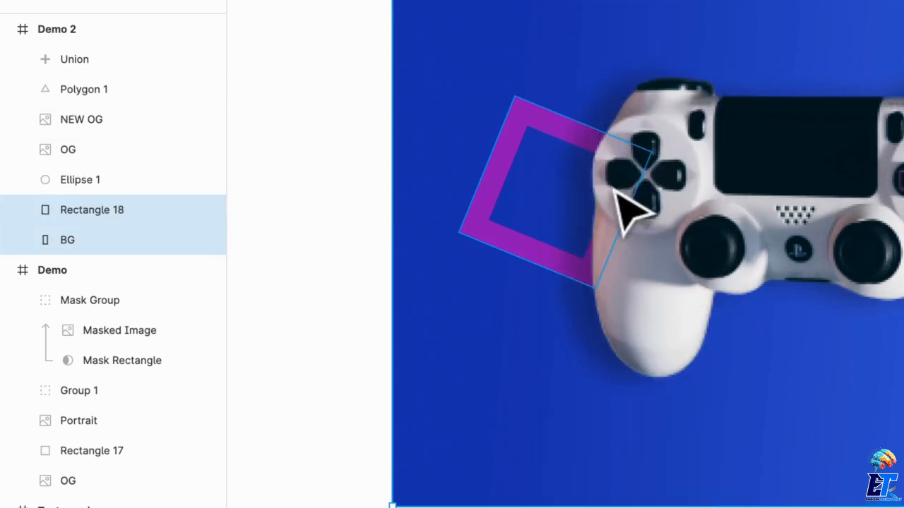
scroll(613, 197, "right", 3)
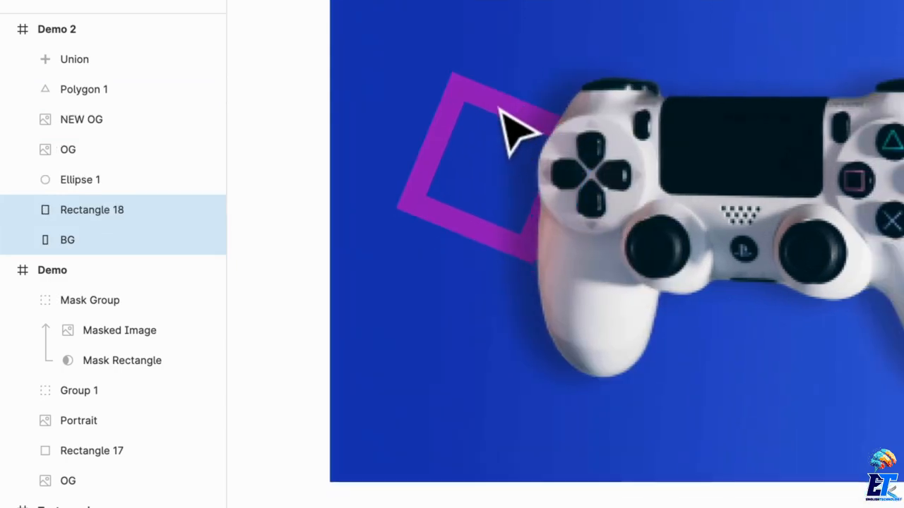
left_click(477, 126)
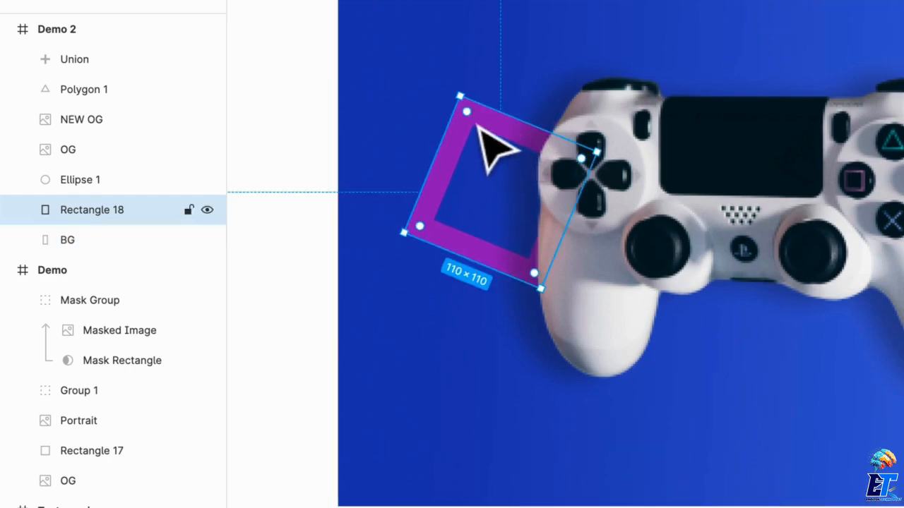
left_click_drag(477, 126, 477, 108)
Add a linear gradient stroke to the purple square, running from the controller's D-pad to the square's left side.
left_click(890, 332)
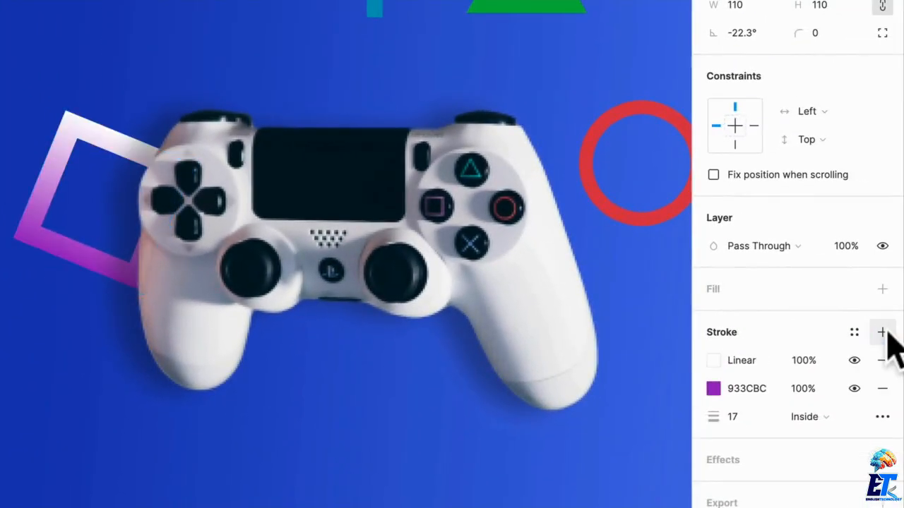
left_click(712, 361)
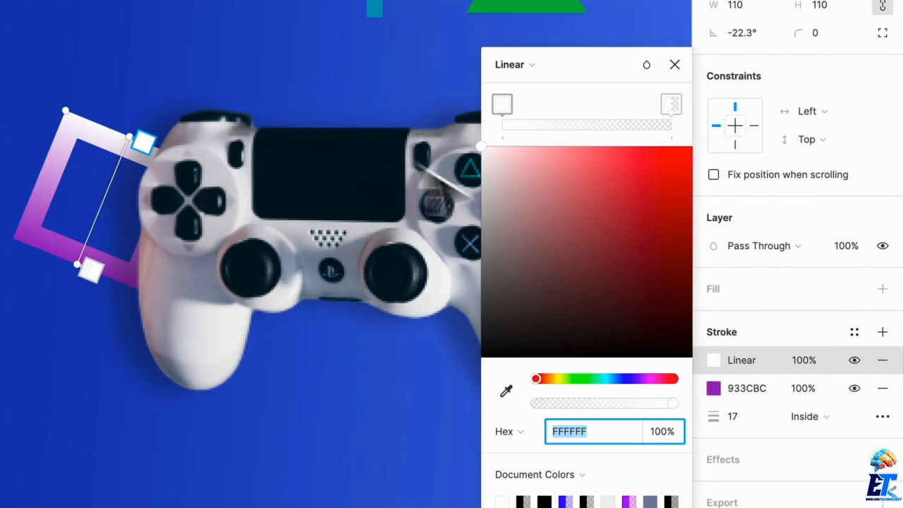
left_click_drag(158, 151, 196, 213)
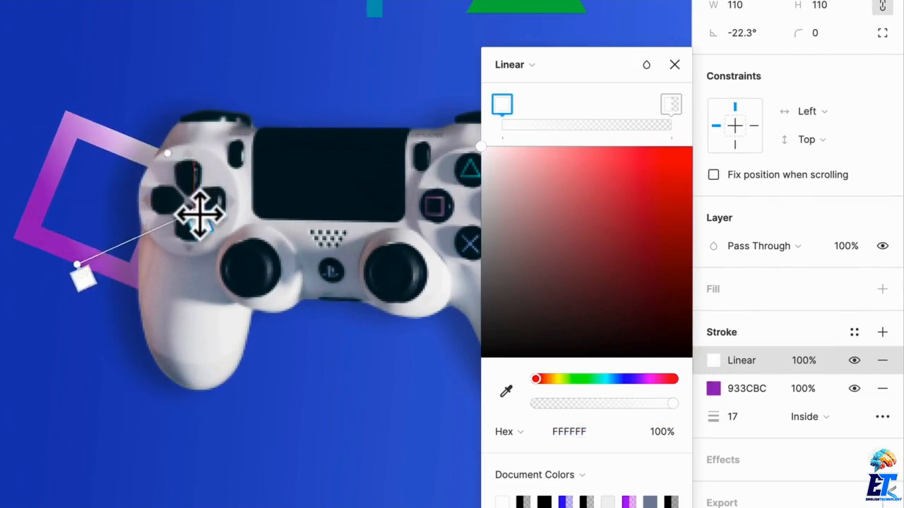
left_click_drag(73, 251, 48, 201)
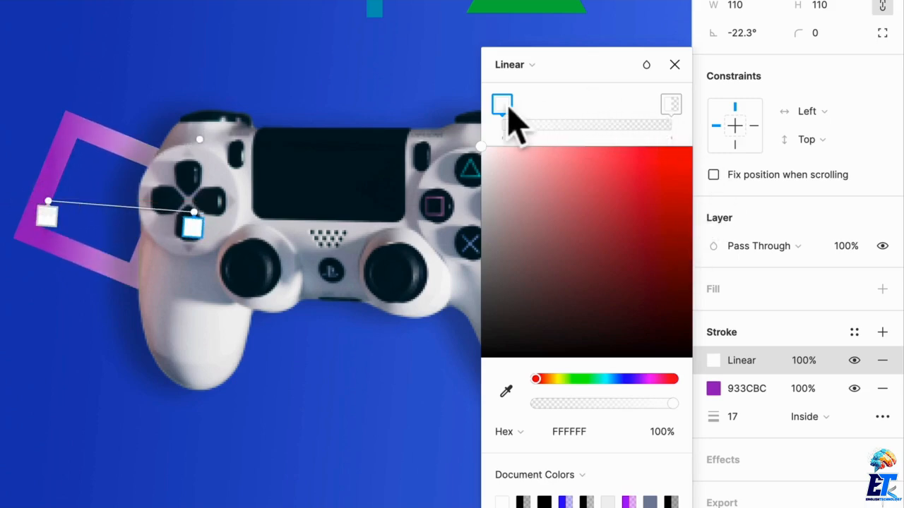
Sample the square's purple for the gradient's first stop and darken it to 531172.
left_click(506, 390)
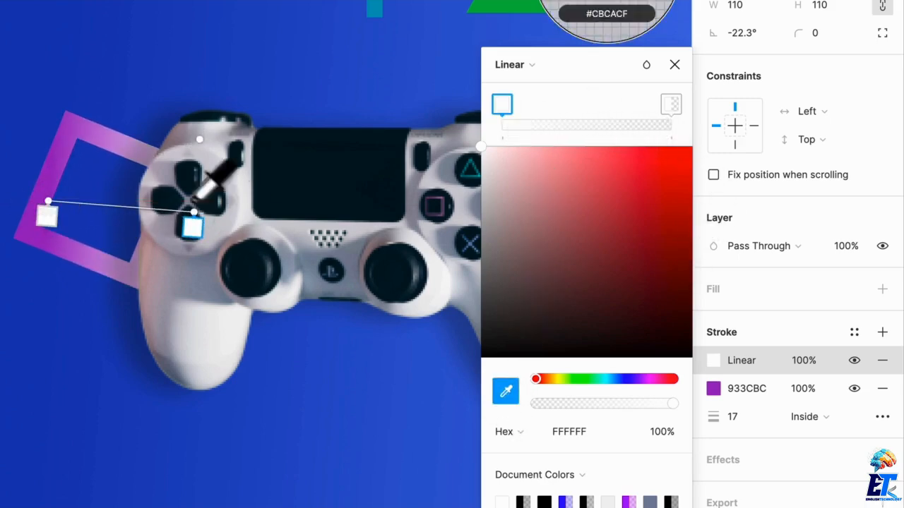
left_click(67, 166)
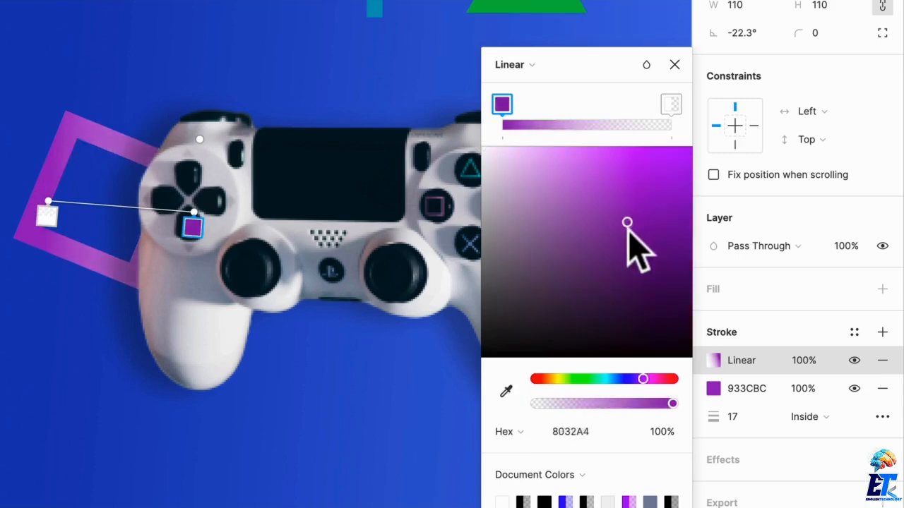
left_click_drag(629, 229, 673, 264)
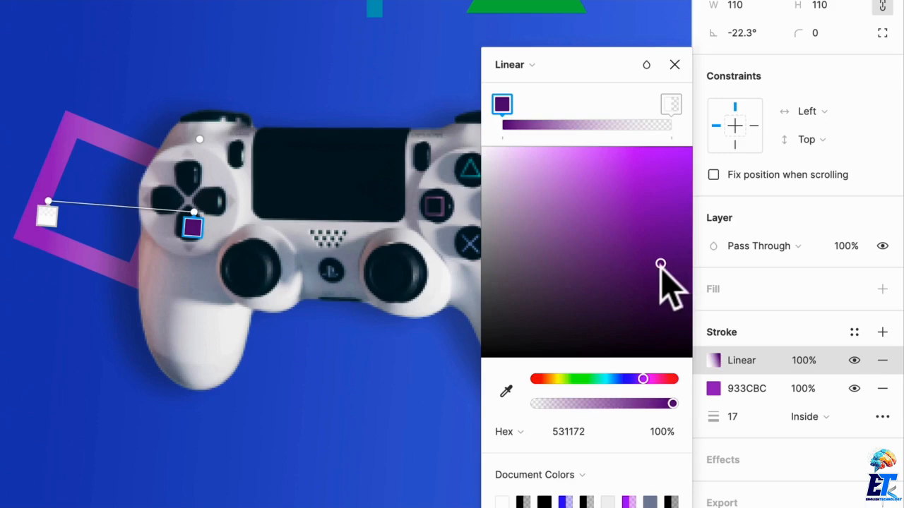
Set the gradient's end stop to the sampled purple 933CBC and shorten the gradient to a horizontal run at the controller's edge.
left_click(670, 104)
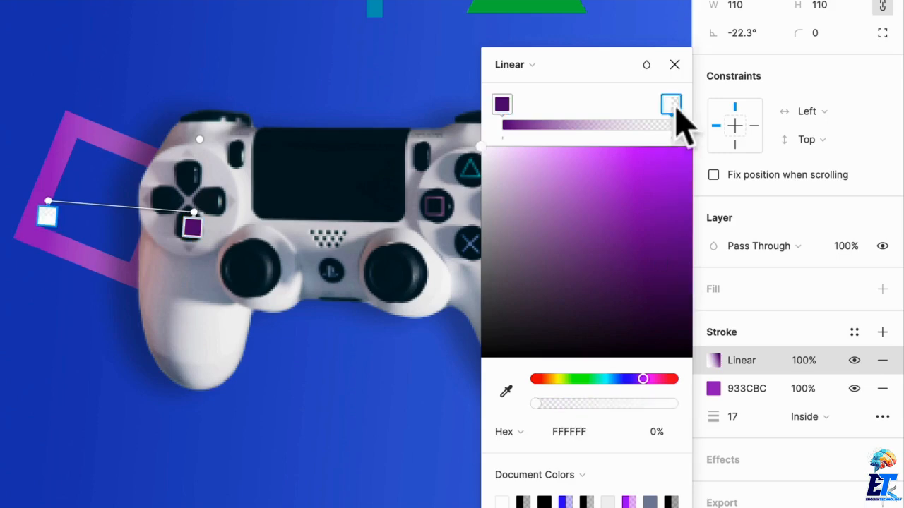
left_click(506, 391)
left_click(49, 170)
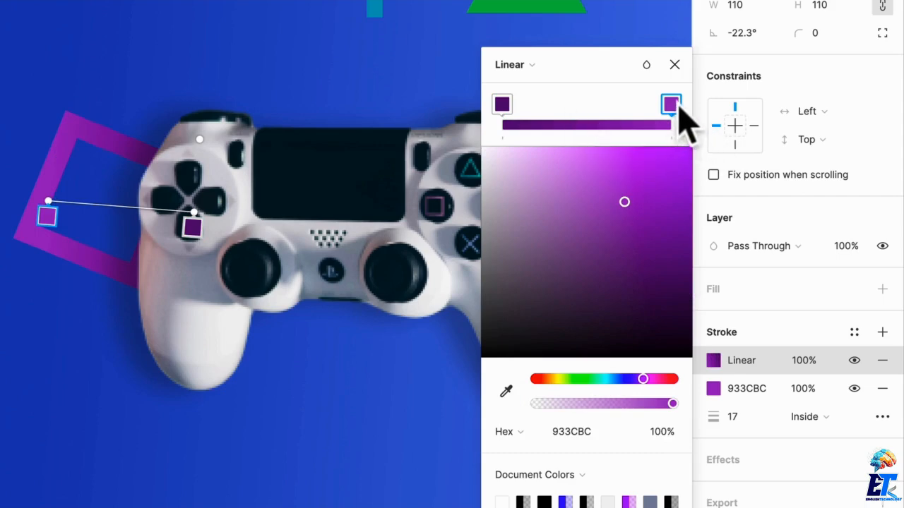
left_click_drag(45, 200, 80, 201)
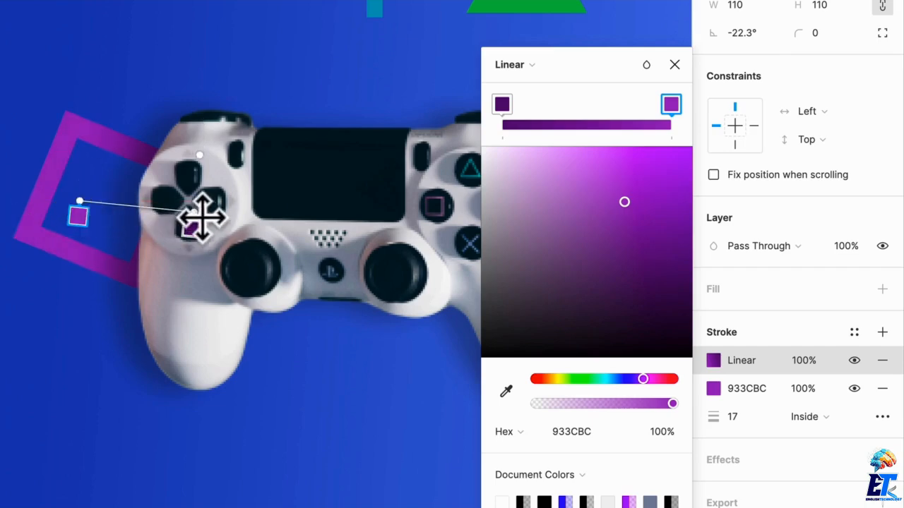
left_click_drag(193, 212, 164, 201)
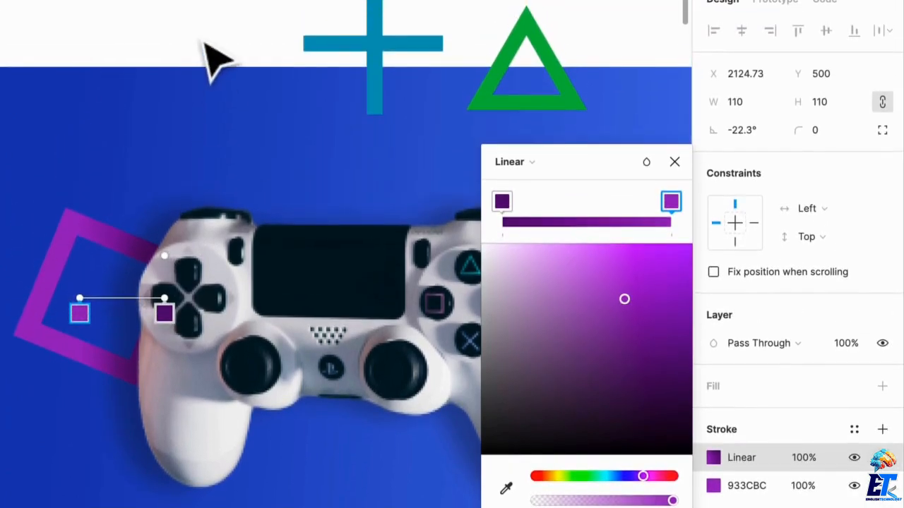
Move the blue plus onto the controller's upper left edge and rotate it to -37.54° to form an X.
scroll(224, 56, "down", 4)
left_click_drag(248, 69, 161, 135)
left_click_drag(202, 82, 188, 165)
scroll(187, 164, "up", 5, "ctrl")
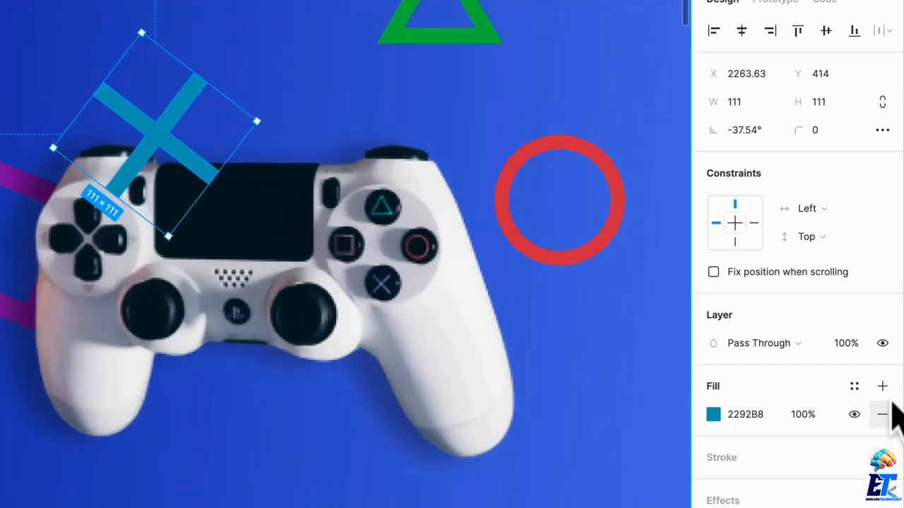
Add a linear gradient fill to the blue X and aim it from the touchpad's right edge to the X's lower left arm.
left_click(882, 386)
left_click(715, 415)
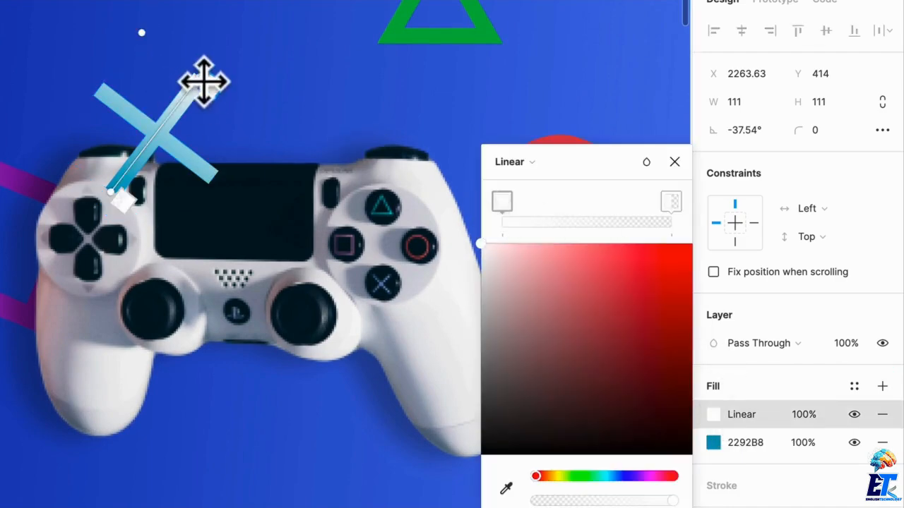
left_click_drag(202, 80, 313, 189)
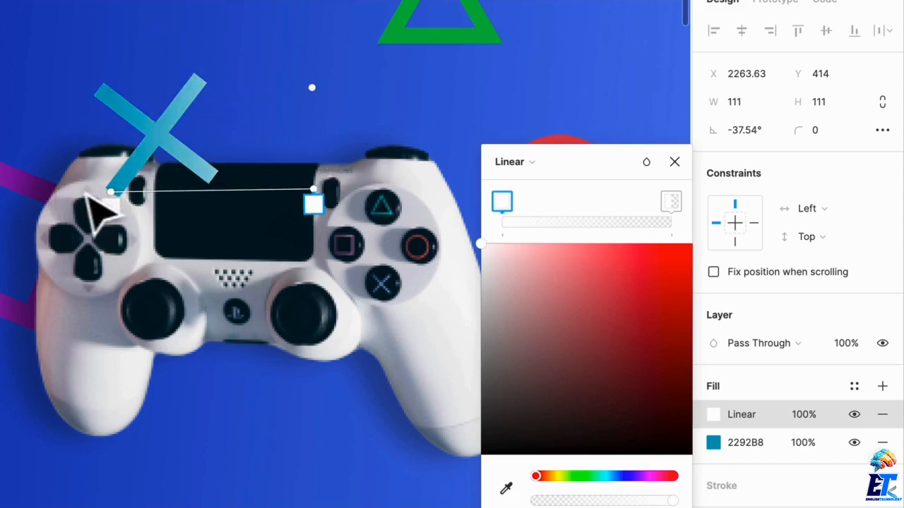
mouse_move(116, 194)
left_mouse_down()
mouse_move(105, 153)
mouse_move(143, 150)
left_mouse_up()
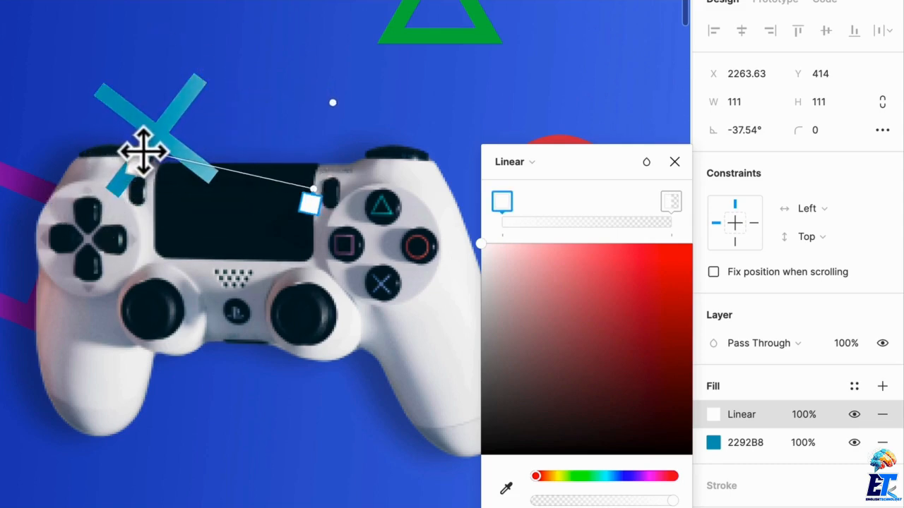
Sample the X's blue for the gradient's first stop and lighten it to pale cyan.
left_click(504, 489)
left_click(110, 100)
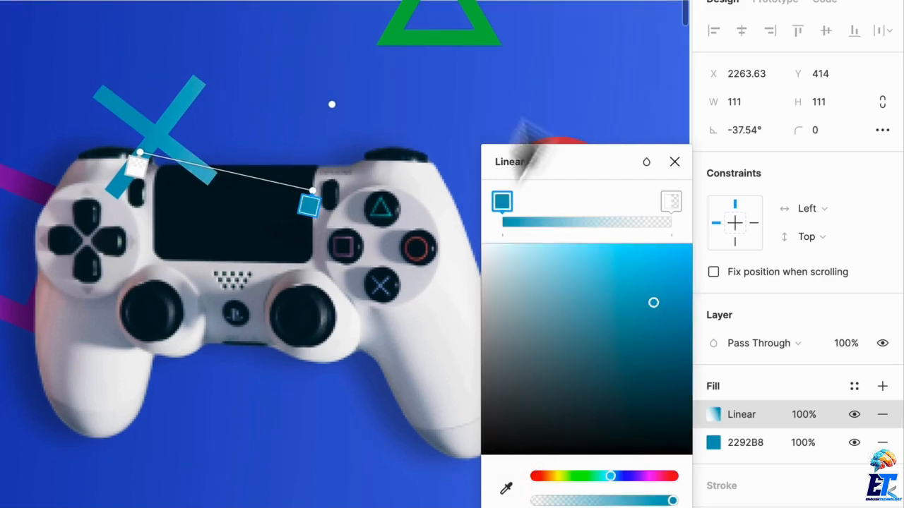
left_click_drag(615, 282, 535, 227)
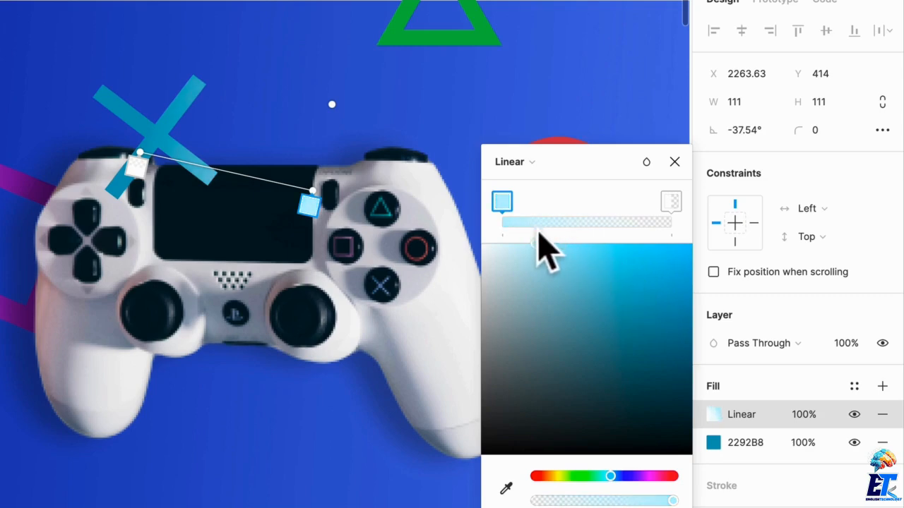
Set the gradient's end stop to the blue sampled from the X's upper left arm and close the colour picker.
left_click(669, 203)
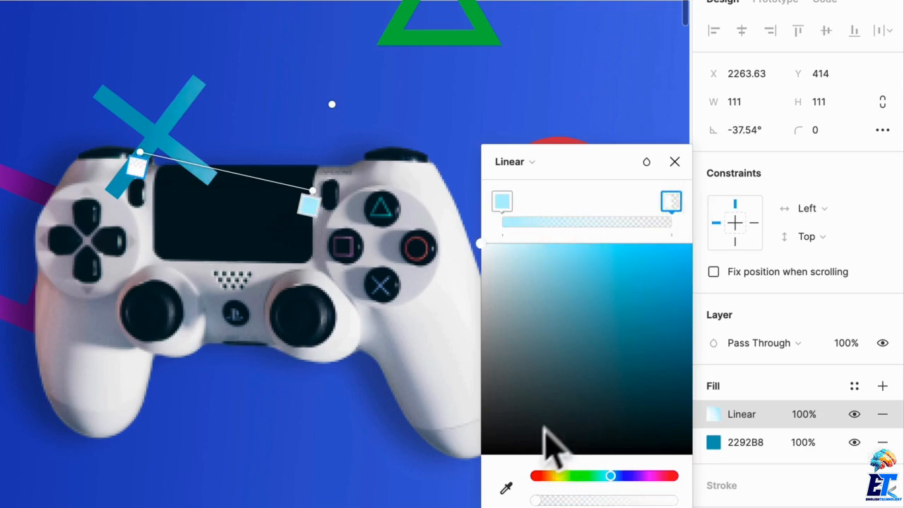
left_click(506, 489)
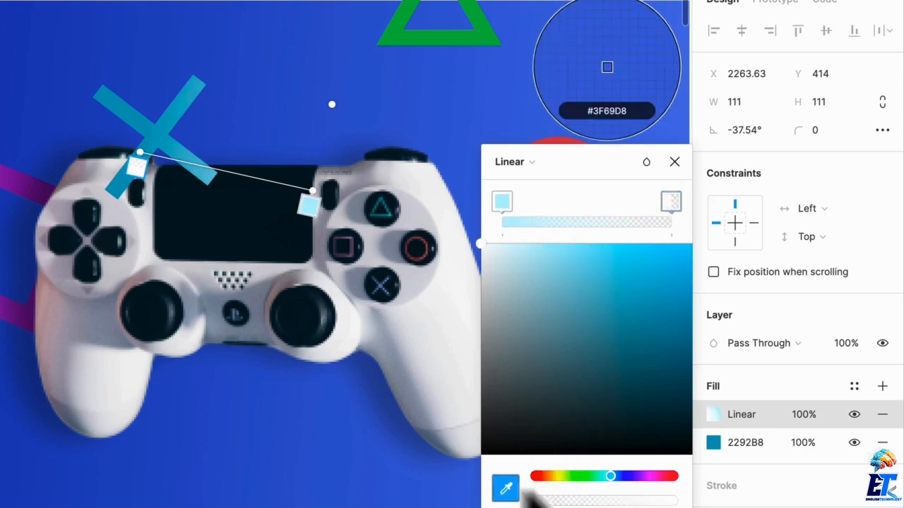
left_click(106, 92)
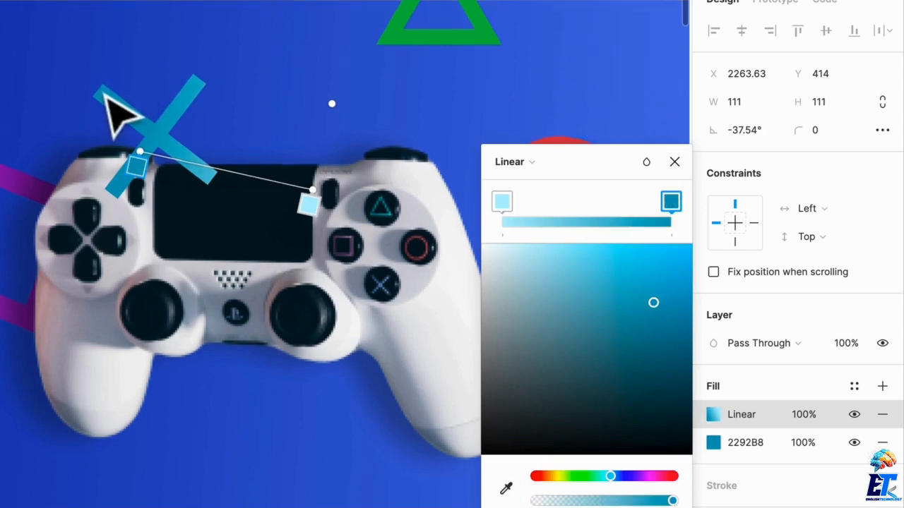
left_click(324, 44)
Move the green triangle onto the controller's upper right edge and rotate it to -27.96°.
scroll(328, 39, "right", 1)
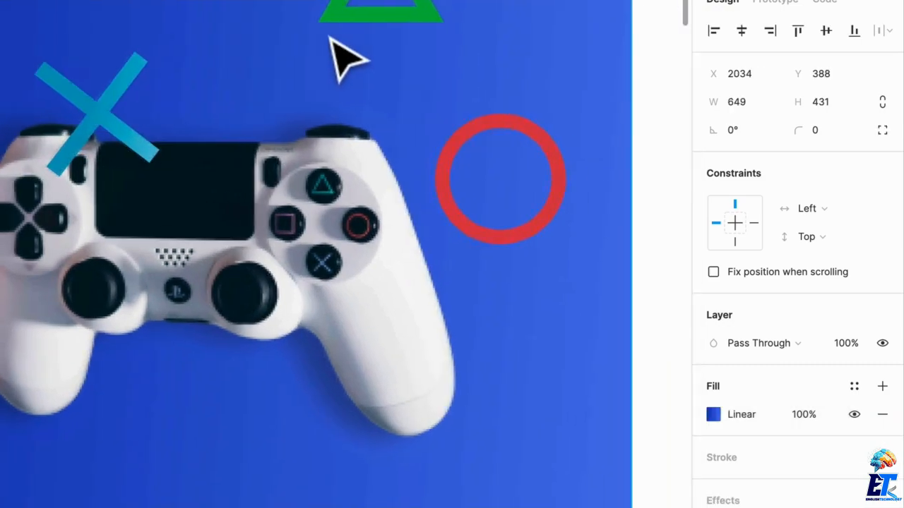
scroll(331, 37, "up", 3)
scroll(330, 36, "down", 4)
scroll(237, 47, "up", 2)
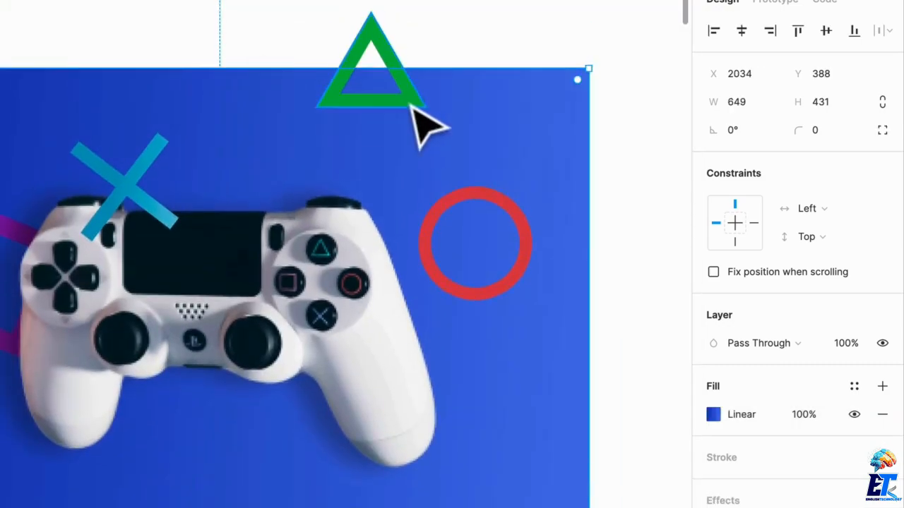
scroll(410, 104, "down", 1)
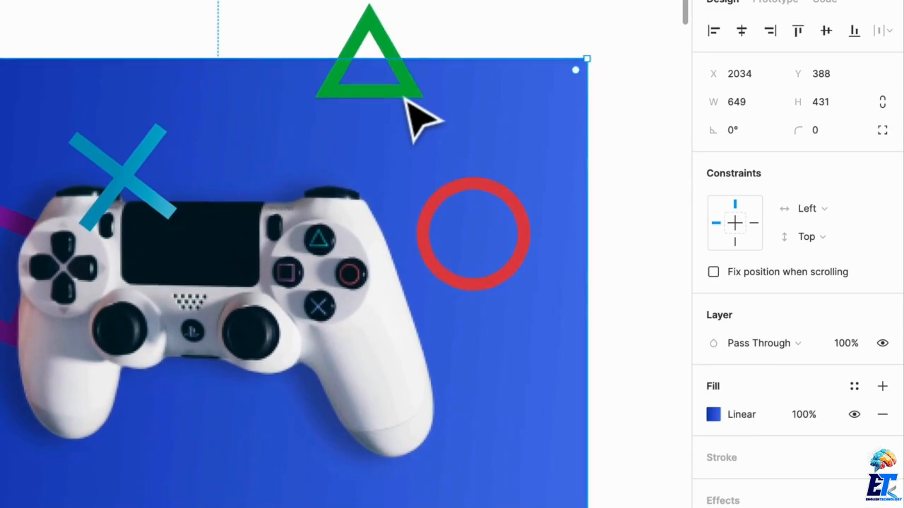
left_click(440, 29)
scroll(441, 30, "left", 1)
key("ctrl+a")
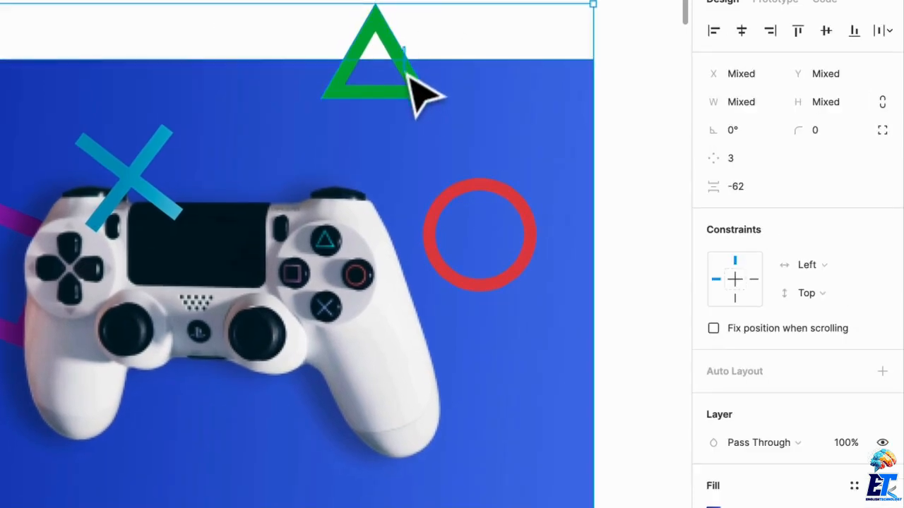
left_click(435, 30)
left_click_drag(406, 65, 336, 162)
left_click_drag(374, 102, 389, 148)
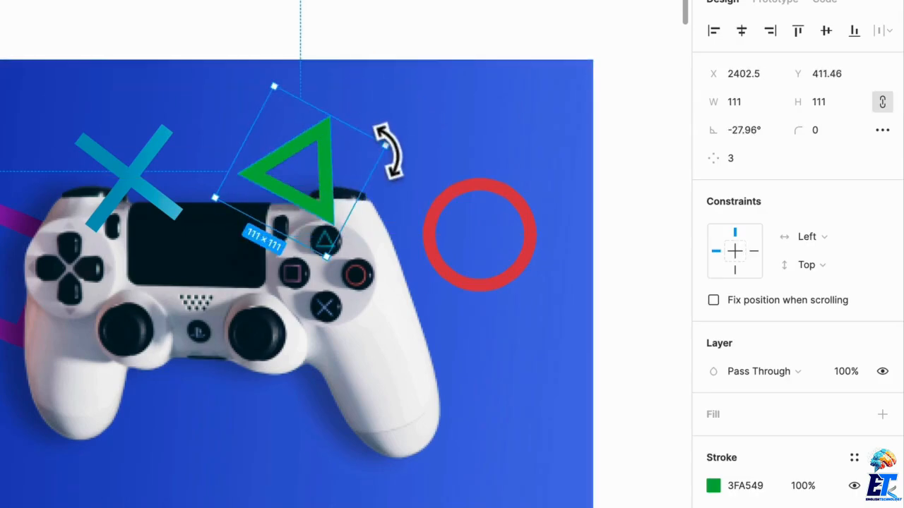
Send the green triangle and the blue gradient background to the back so the triangle sits behind the controller.
key("ctrl+a")
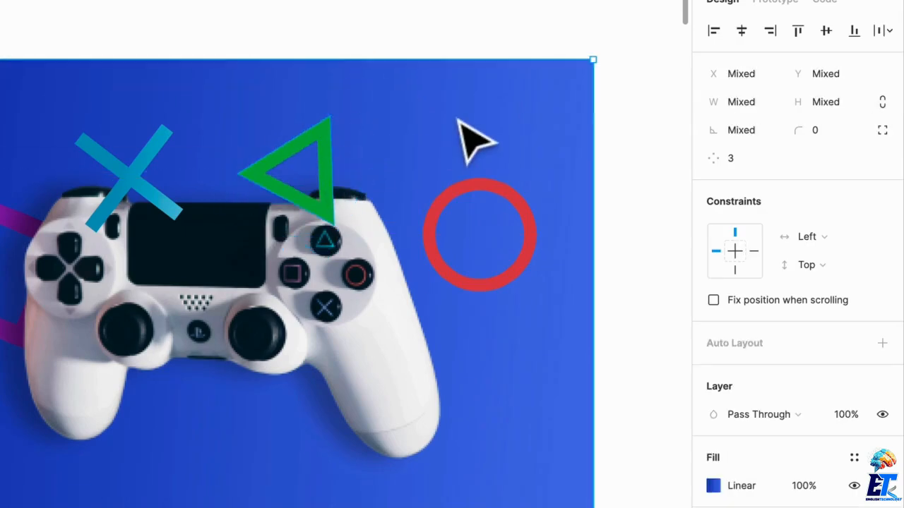
left_click(332, 158, "shift")
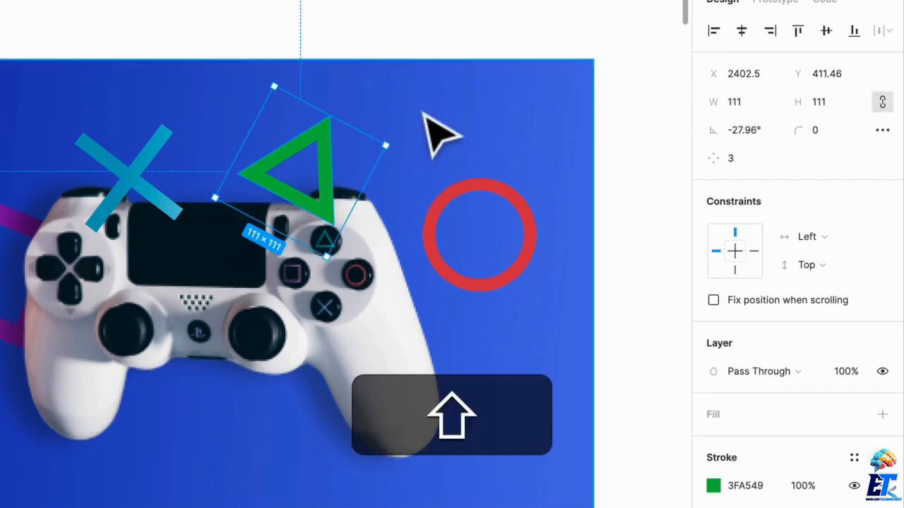
left_click(484, 113, "shift")
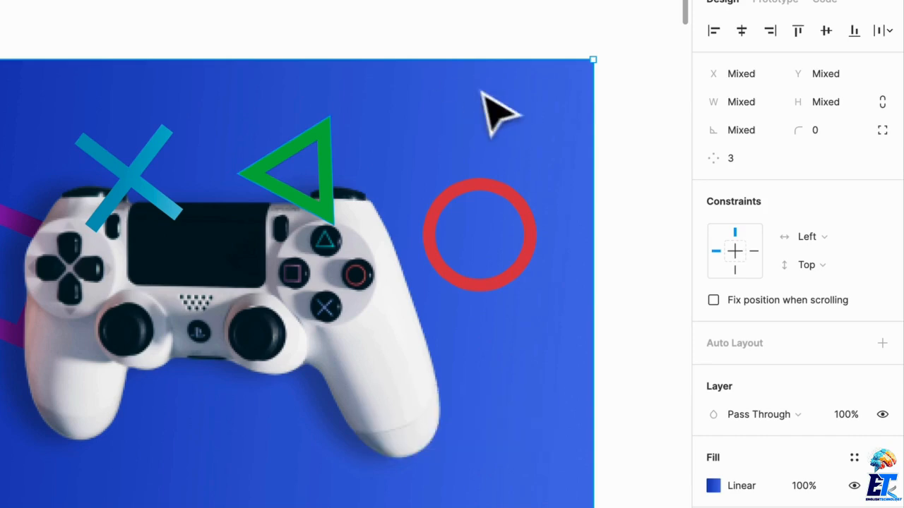
right_click(443, 93)
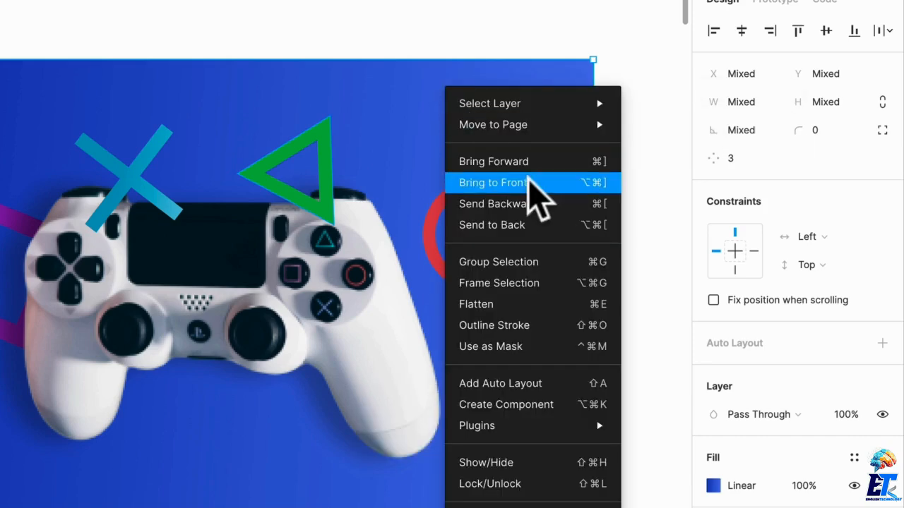
left_click(519, 225)
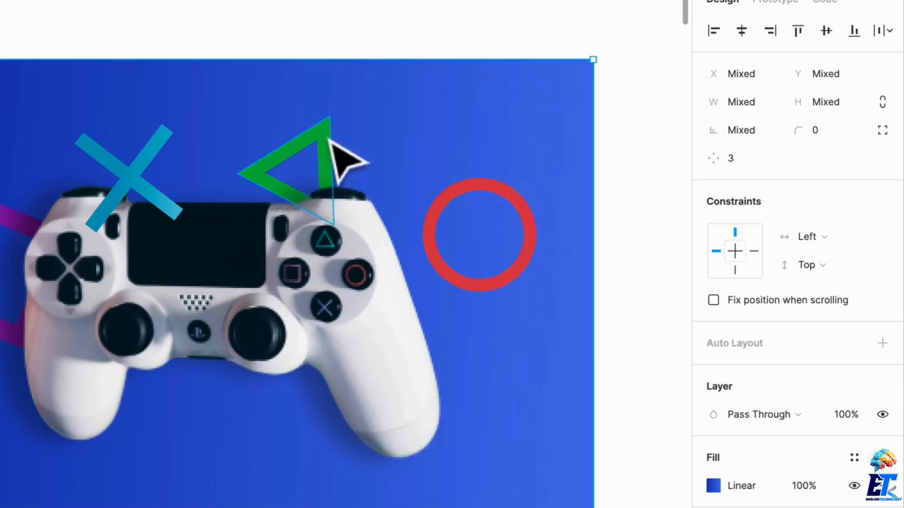
Add a linear gradient stroke to the green triangle and aim it from the controller's upper right shoulder to the triangle's upper left side.
left_click(327, 140)
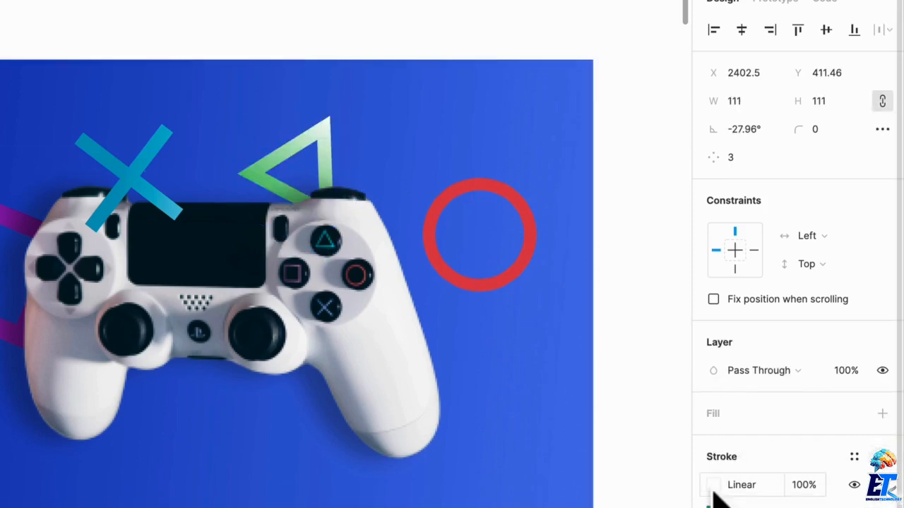
left_click(713, 487)
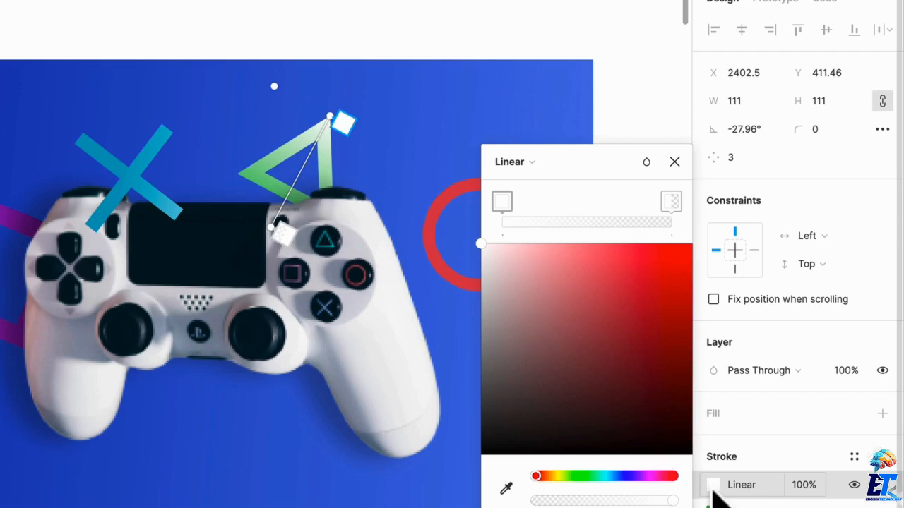
left_click_drag(337, 117, 372, 173)
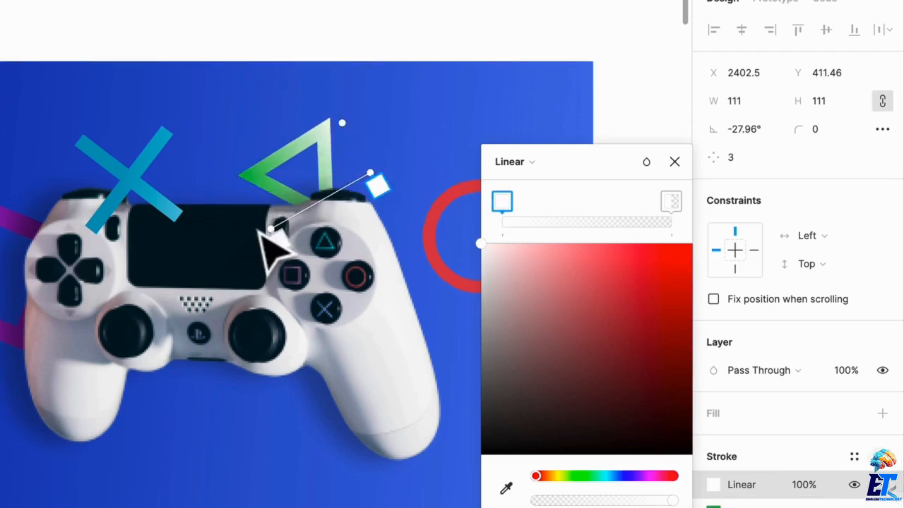
mouse_move(271, 238)
left_mouse_down()
mouse_move(222, 143)
mouse_move(267, 142)
left_mouse_up()
left_click_drag(372, 174, 376, 189)
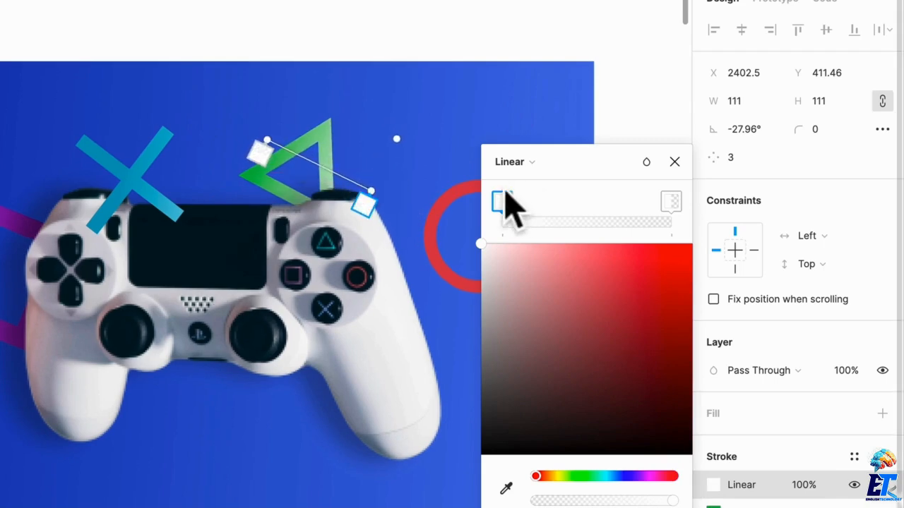
Sample the triangle's green for the gradient's first stop and darken it to deep green.
left_click(506, 488)
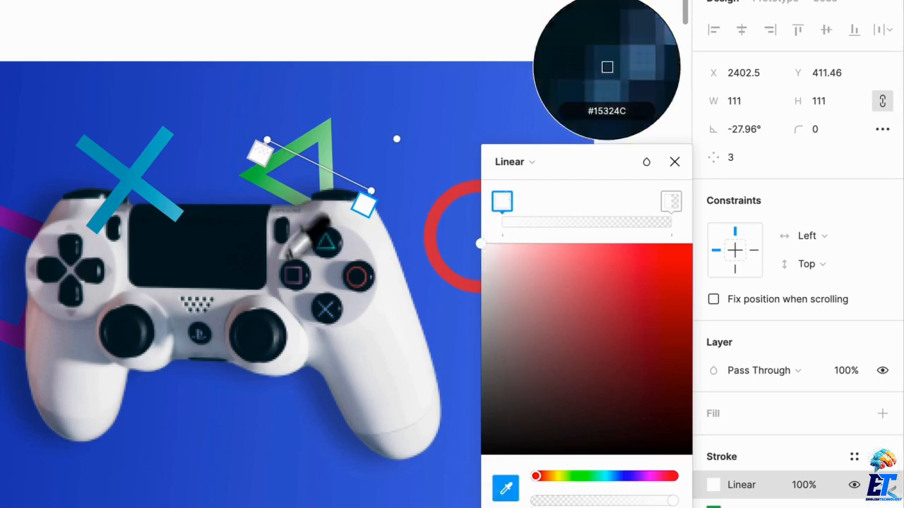
left_click(277, 164)
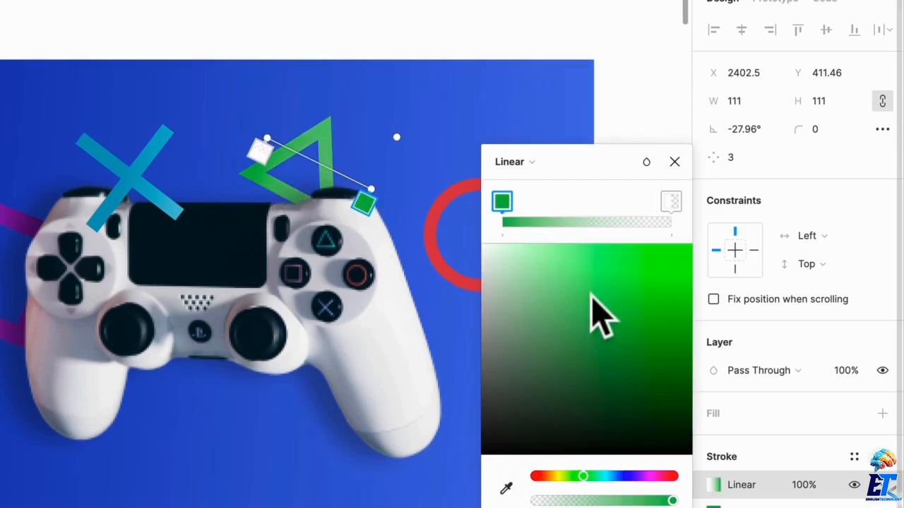
left_click_drag(606, 316, 644, 361)
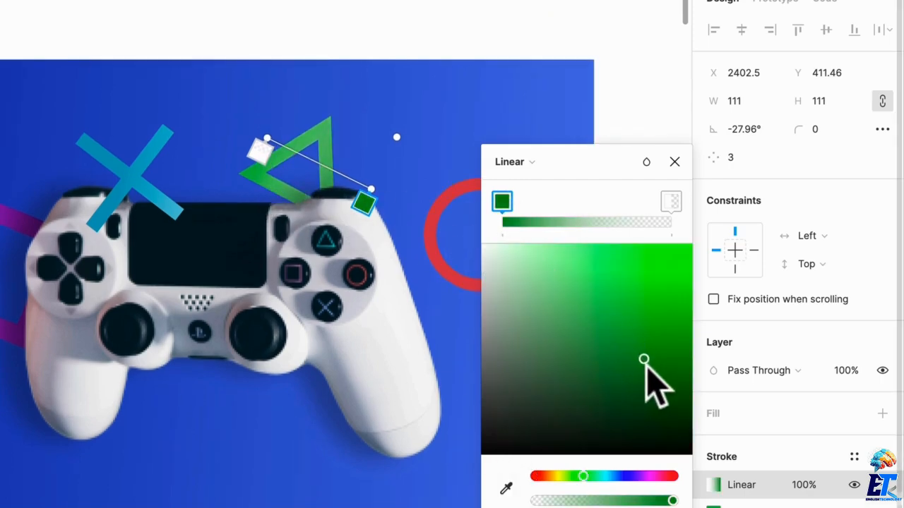
Set the gradient's end stop to the green sampled from the triangle and shorten the gradient line towards the triangle's upper right side.
left_click(669, 204)
left_click(506, 489)
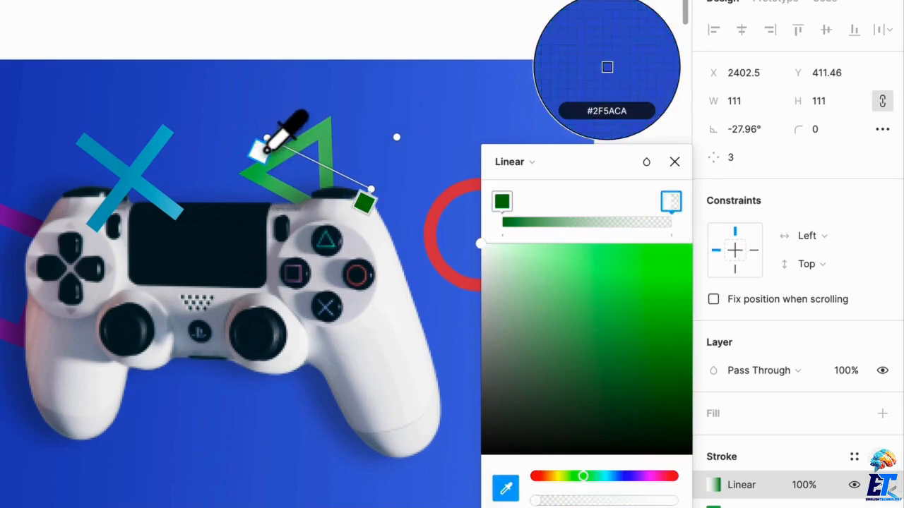
left_click(267, 178)
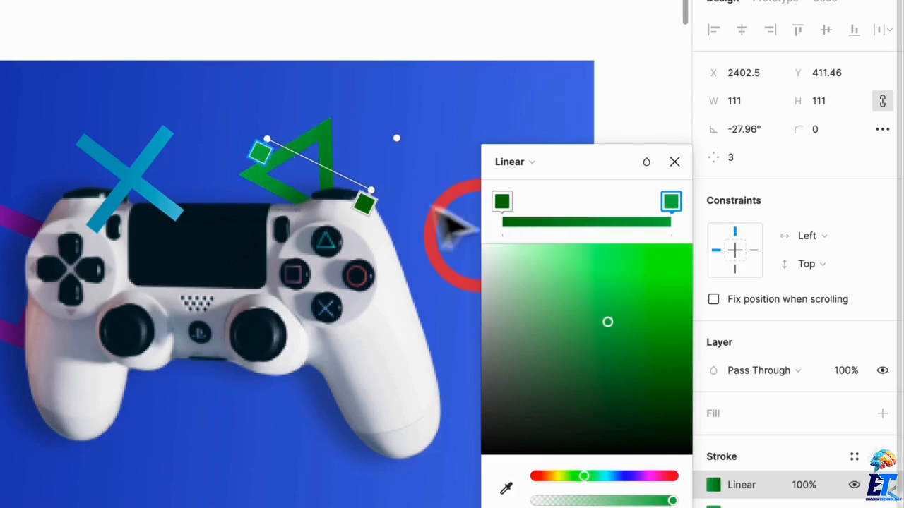
left_click_drag(371, 192, 362, 187)
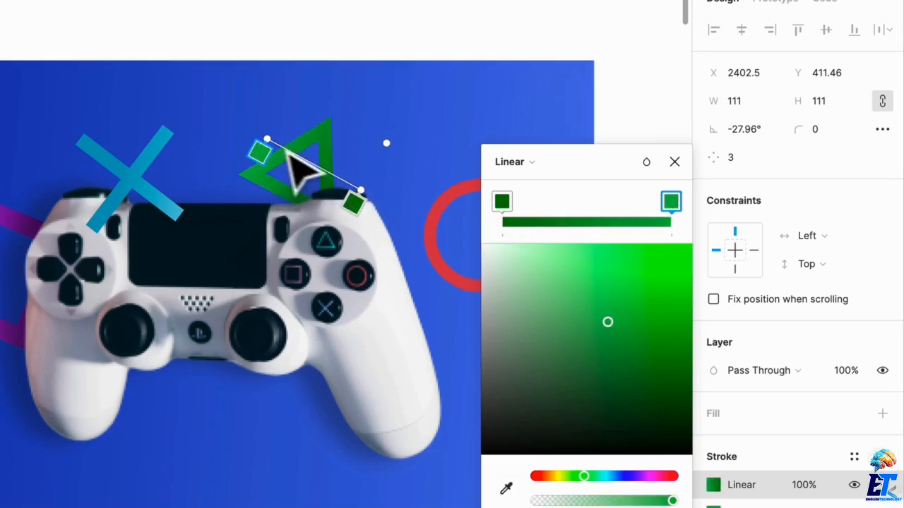
left_click_drag(267, 139, 311, 140)
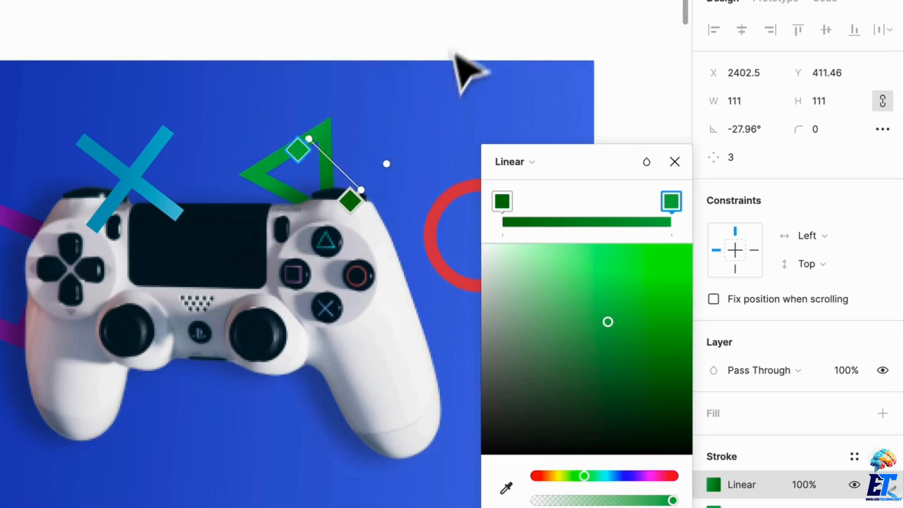
Move the red circle onto the controller's right edge at X 2493, Y 535 and bring it to the front.
scroll(464, 57, "right", 3)
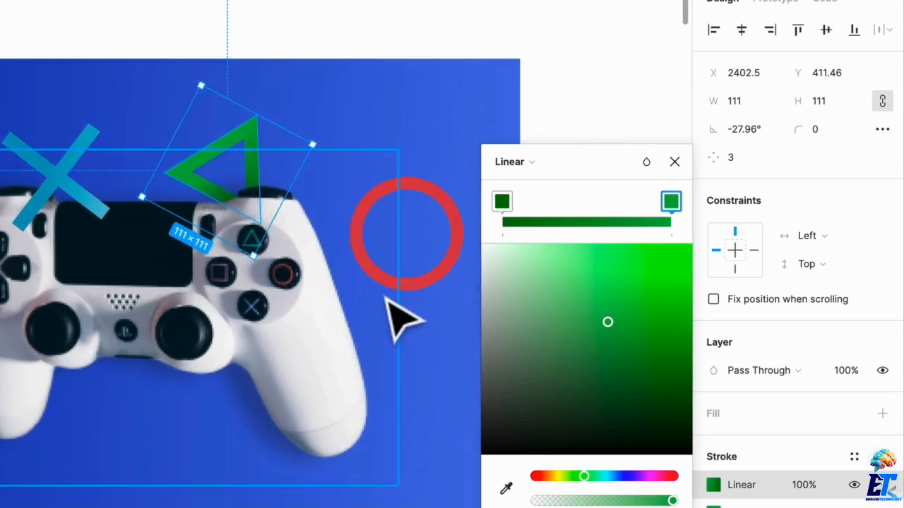
left_click(444, 295)
left_click(441, 274)
left_click_drag(441, 274, 385, 307)
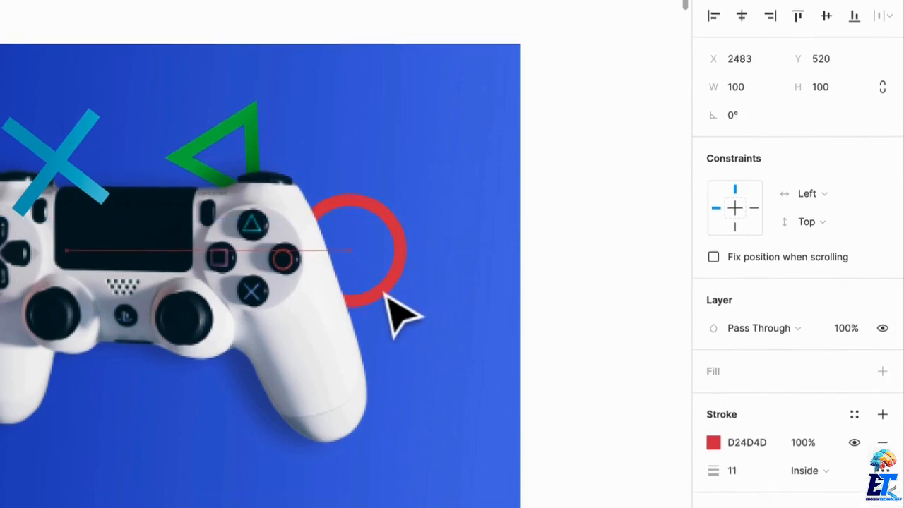
right_click(387, 308)
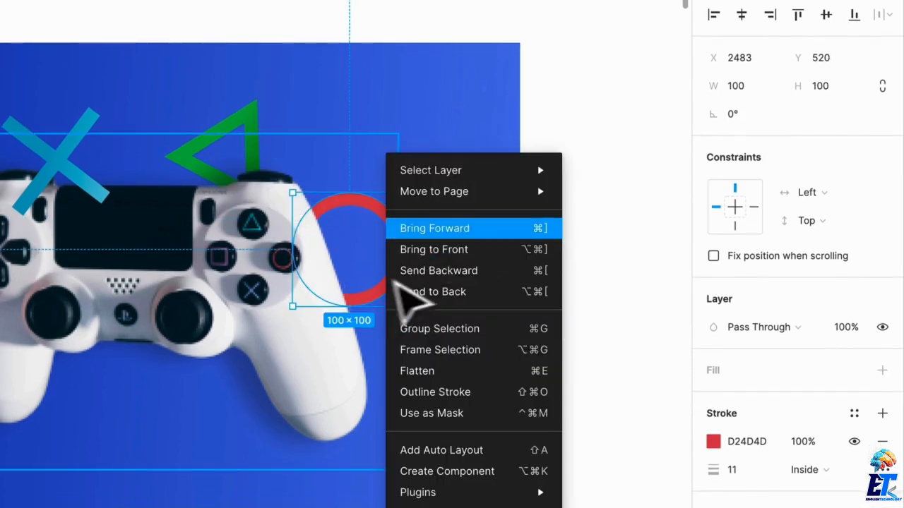
left_click(477, 244)
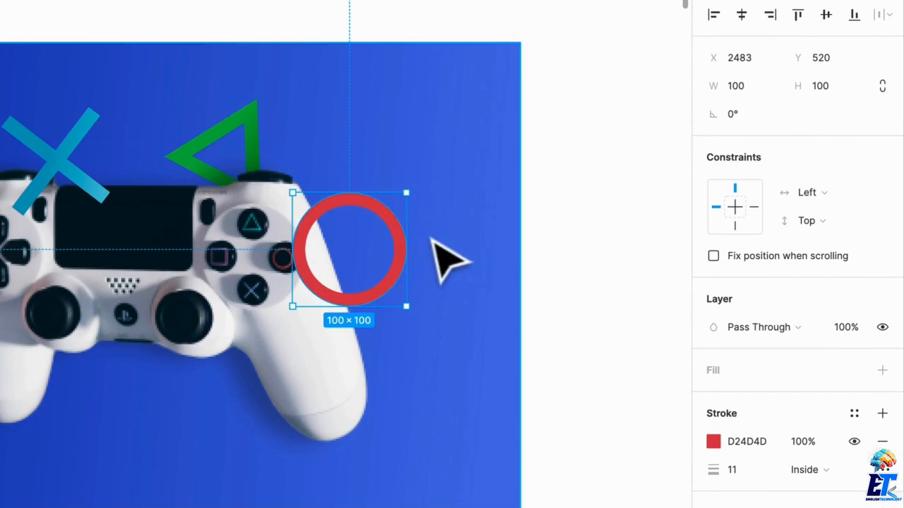
mouse_move(389, 283)
left_mouse_down()
mouse_move(409, 293)
mouse_move(400, 300)
left_mouse_up()
Add a linear gradient stroke to the red circle and aim it from just outside its right edge to its left edge.
left_click(882, 413)
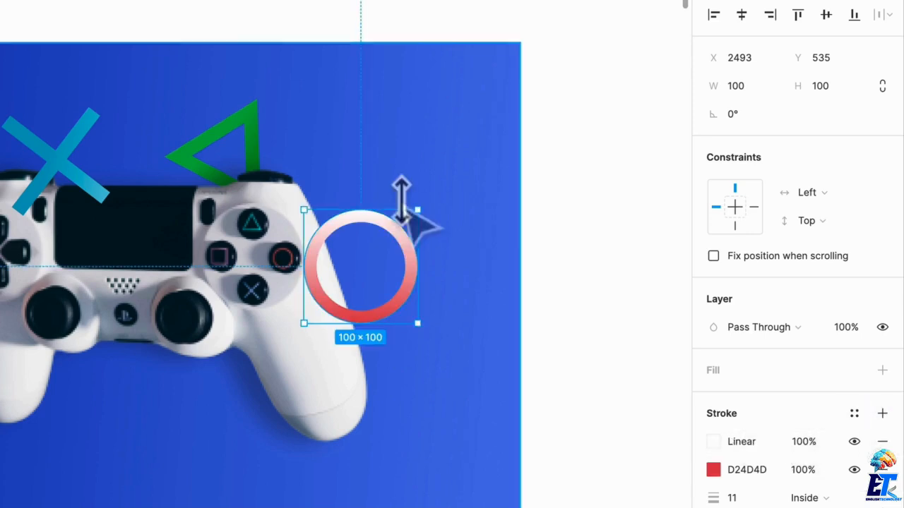
left_click(713, 442)
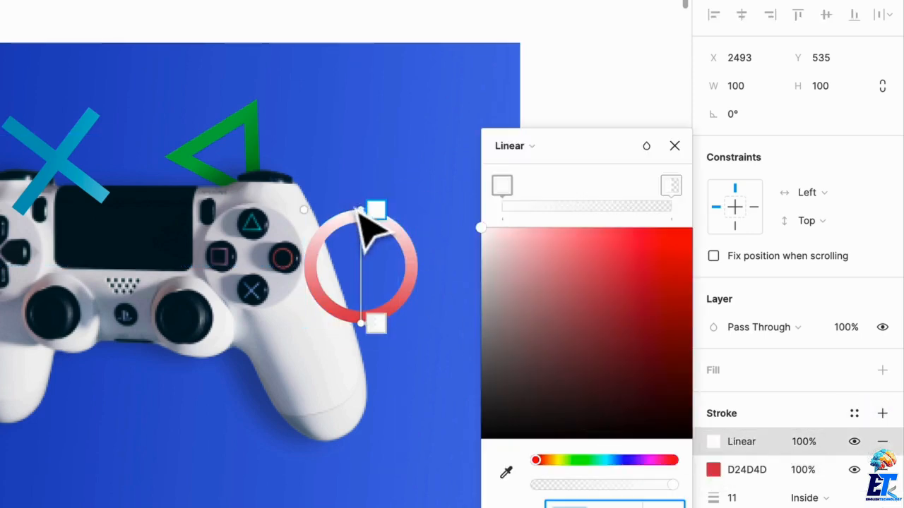
left_click_drag(360, 216, 322, 273)
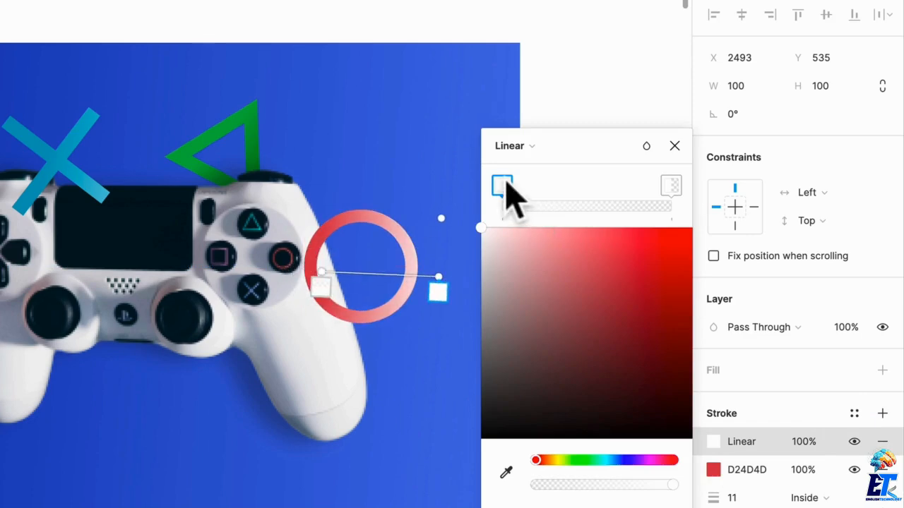
Set the circle gradient's first stop to light pink and its end stop to opaque bright red, and deselect the circle.
left_click(505, 473)
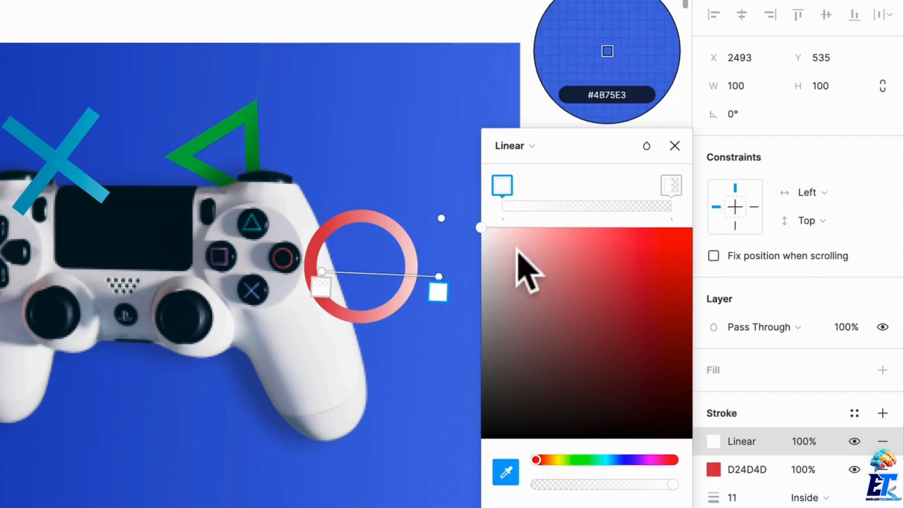
left_click(560, 239)
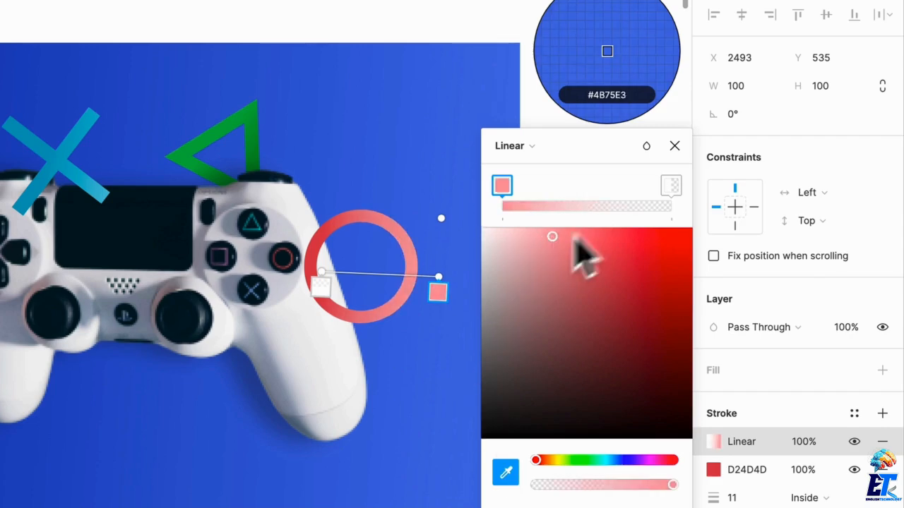
left_click(664, 188)
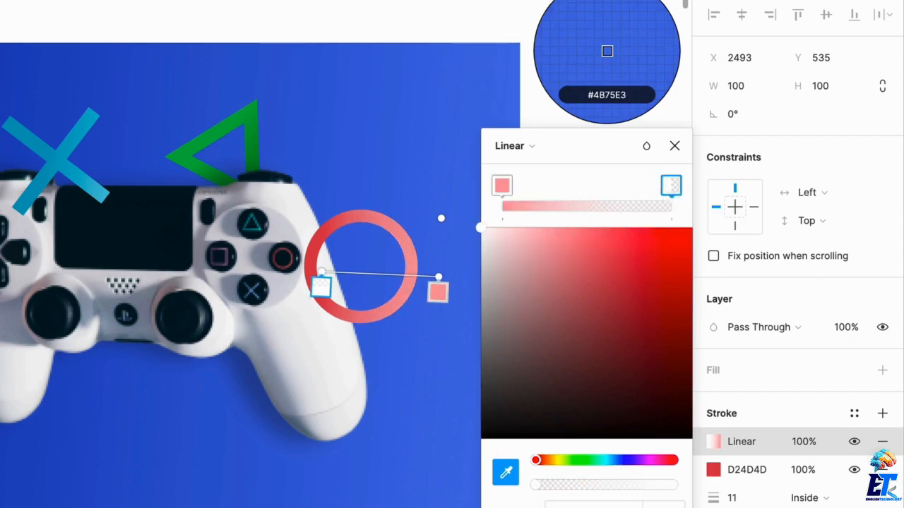
left_click(543, 484)
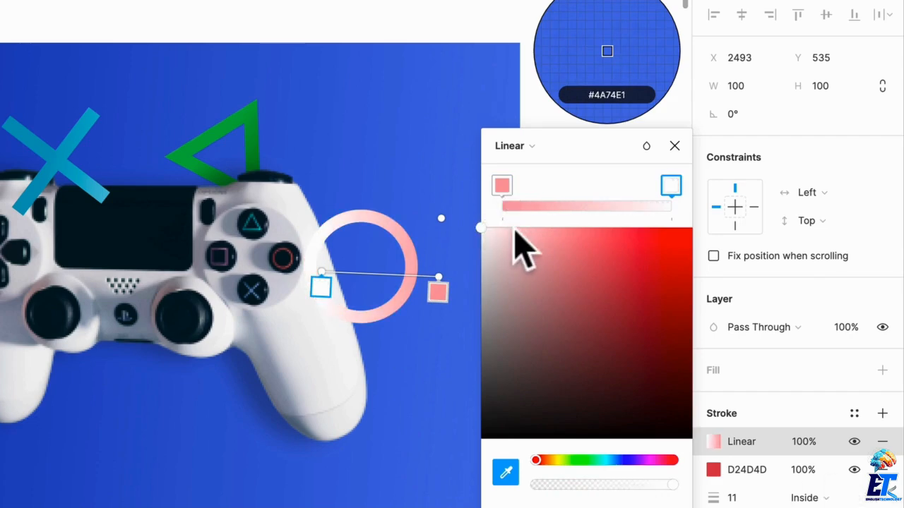
left_click_drag(541, 238, 654, 240)
left_click(503, 186)
left_click_drag(599, 244, 542, 234)
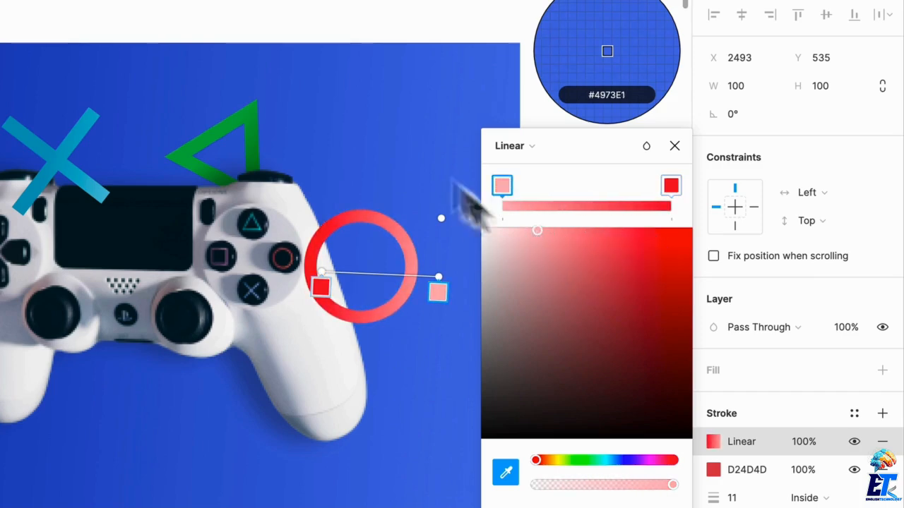
left_click(311, 31)
left_click(310, 31)
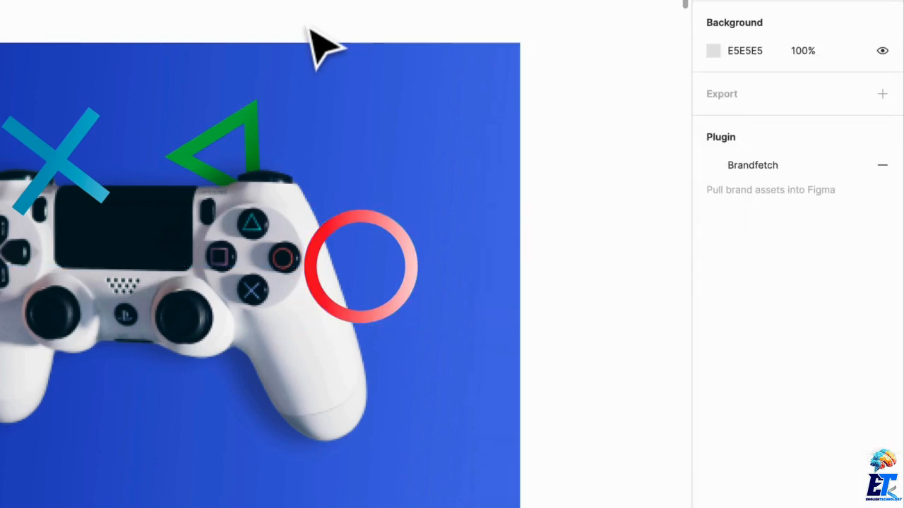
Lighten the first stop of the background's blue gradient and set its end stop to a slightly muted dark blue.
scroll(374, 322, "down", 5)
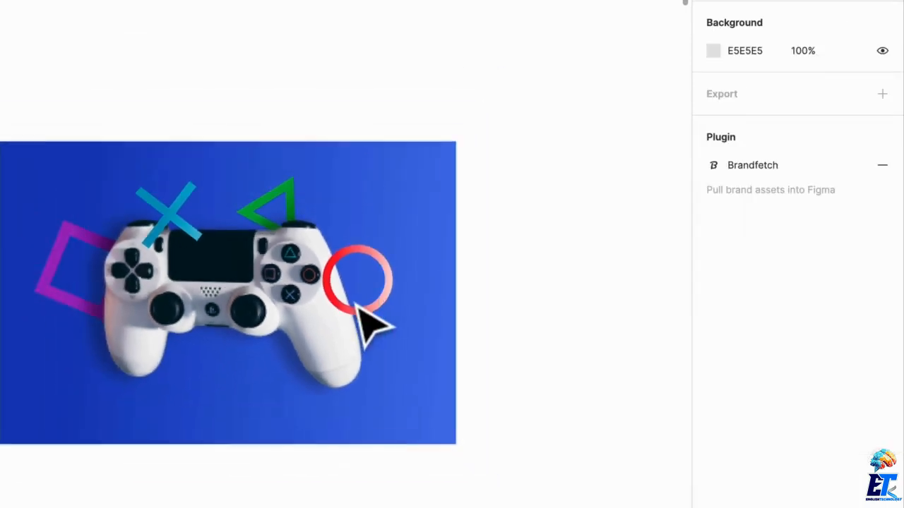
left_click(42, 189)
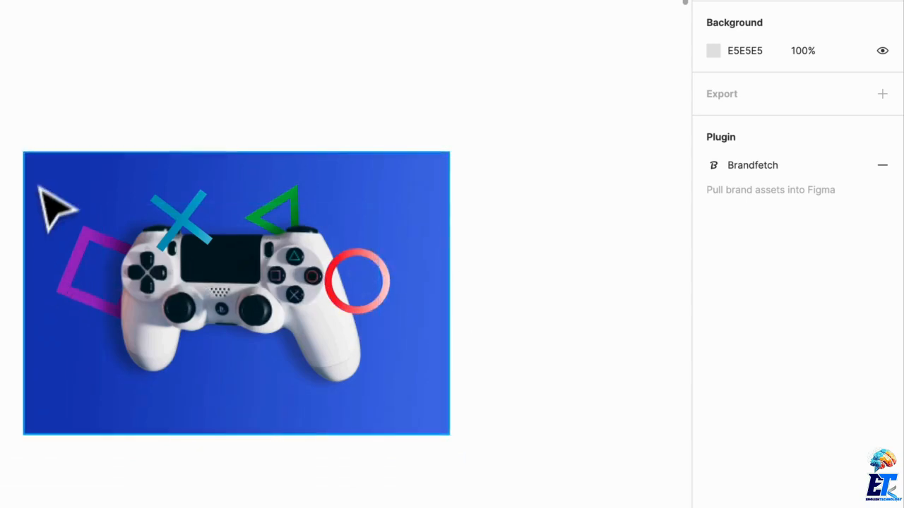
left_click(713, 399)
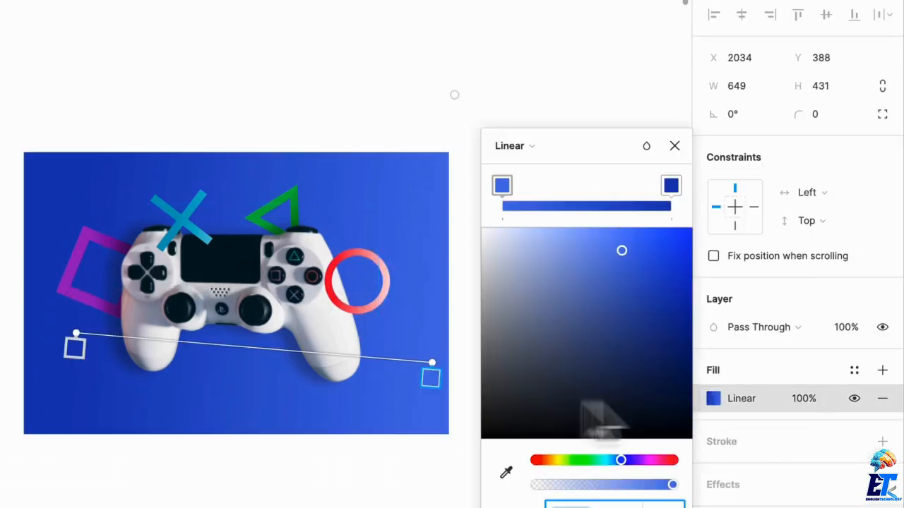
mouse_move(612, 253)
left_mouse_down()
mouse_move(592, 243)
mouse_move(610, 251)
left_mouse_up()
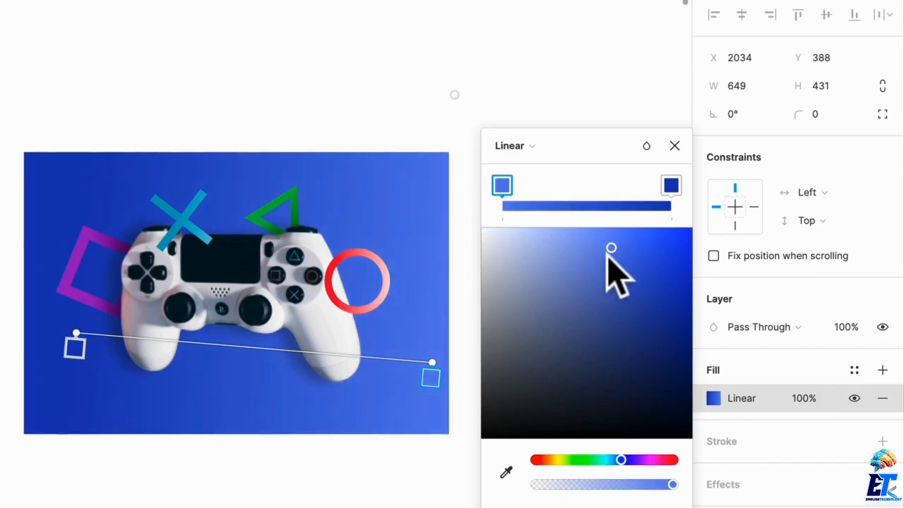
left_click(671, 185)
left_click(634, 292)
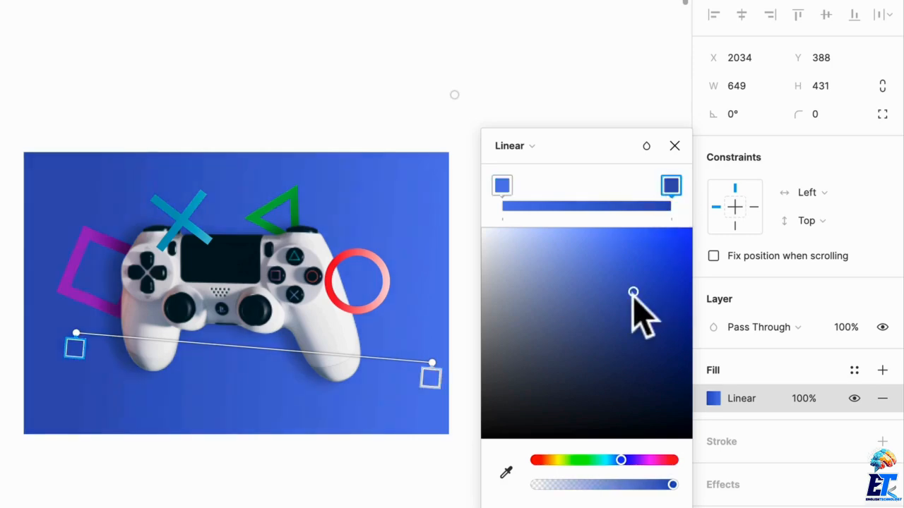
left_click_drag(628, 302, 655, 305)
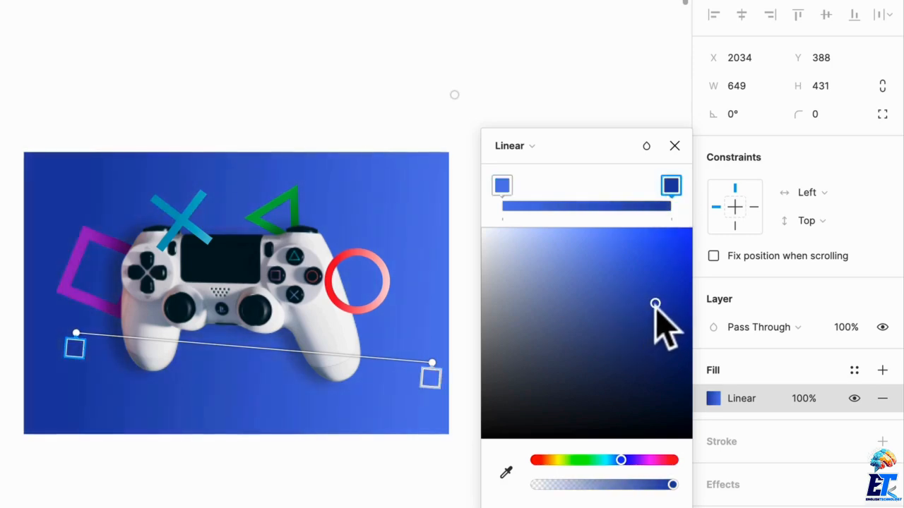